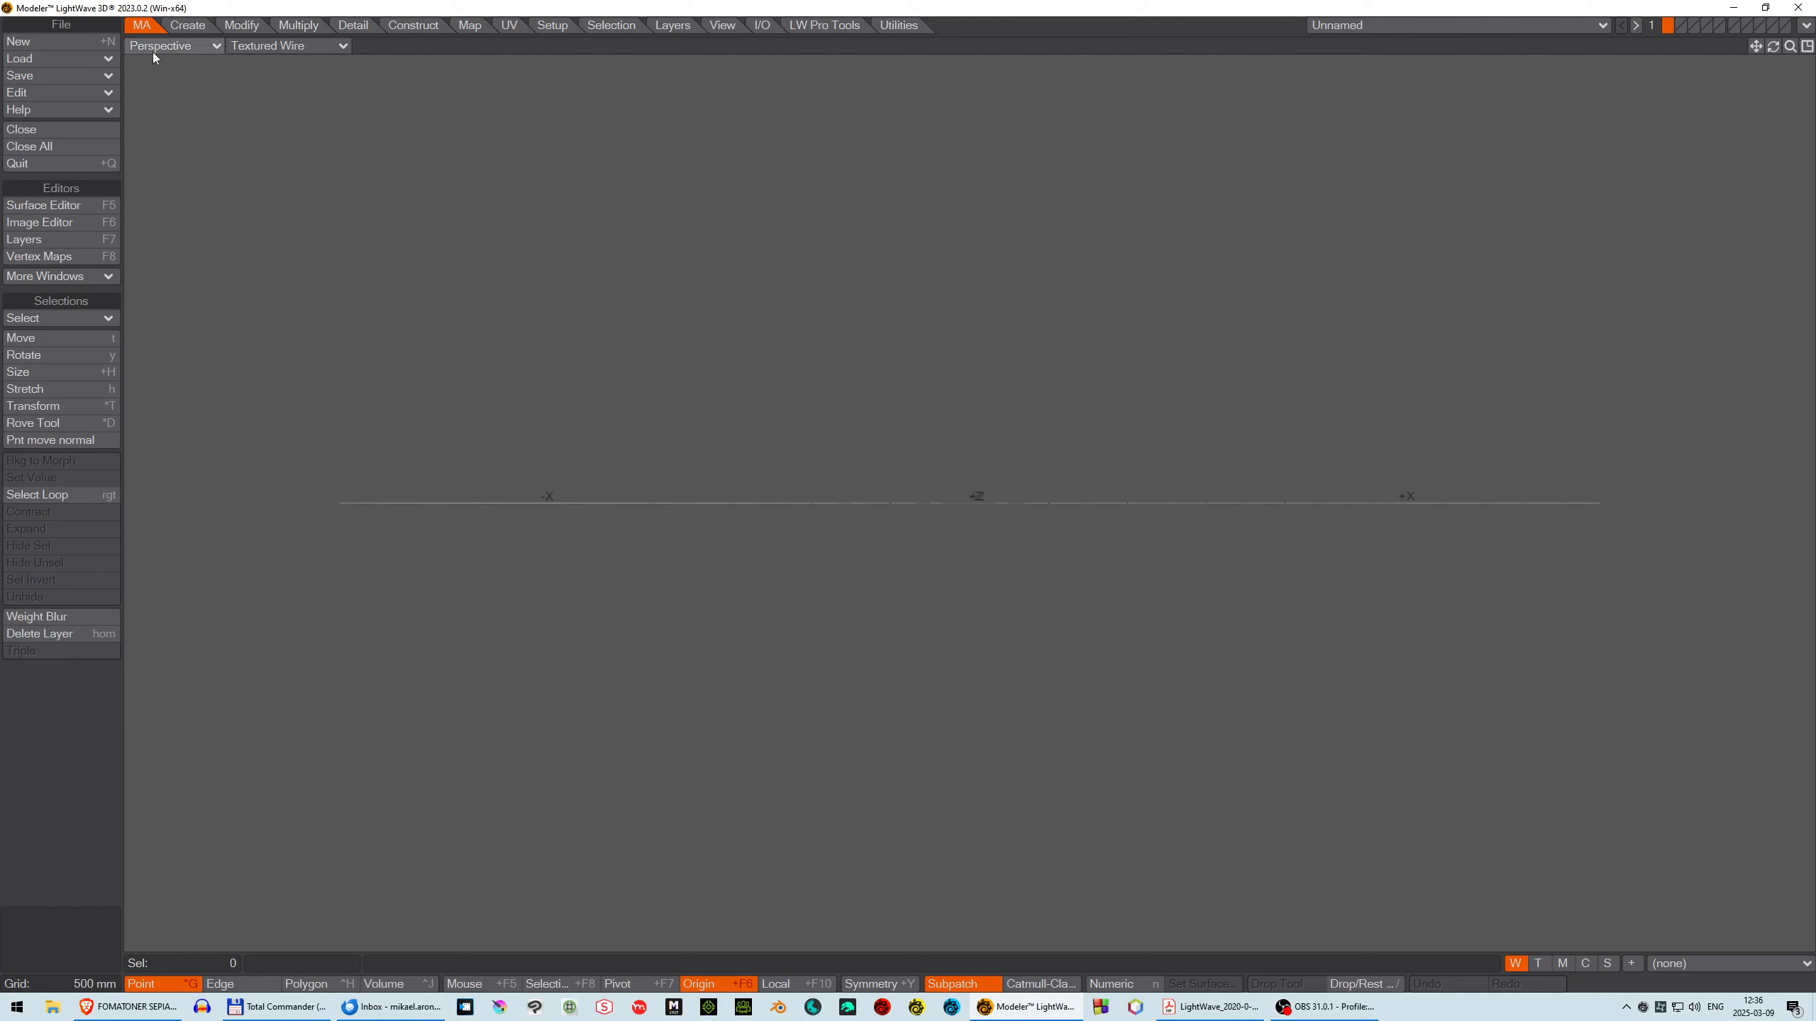
Create a globe-type ball at the origin with 24 sides, 12 segments and a 500 mm radius on all axes.
click(243, 26)
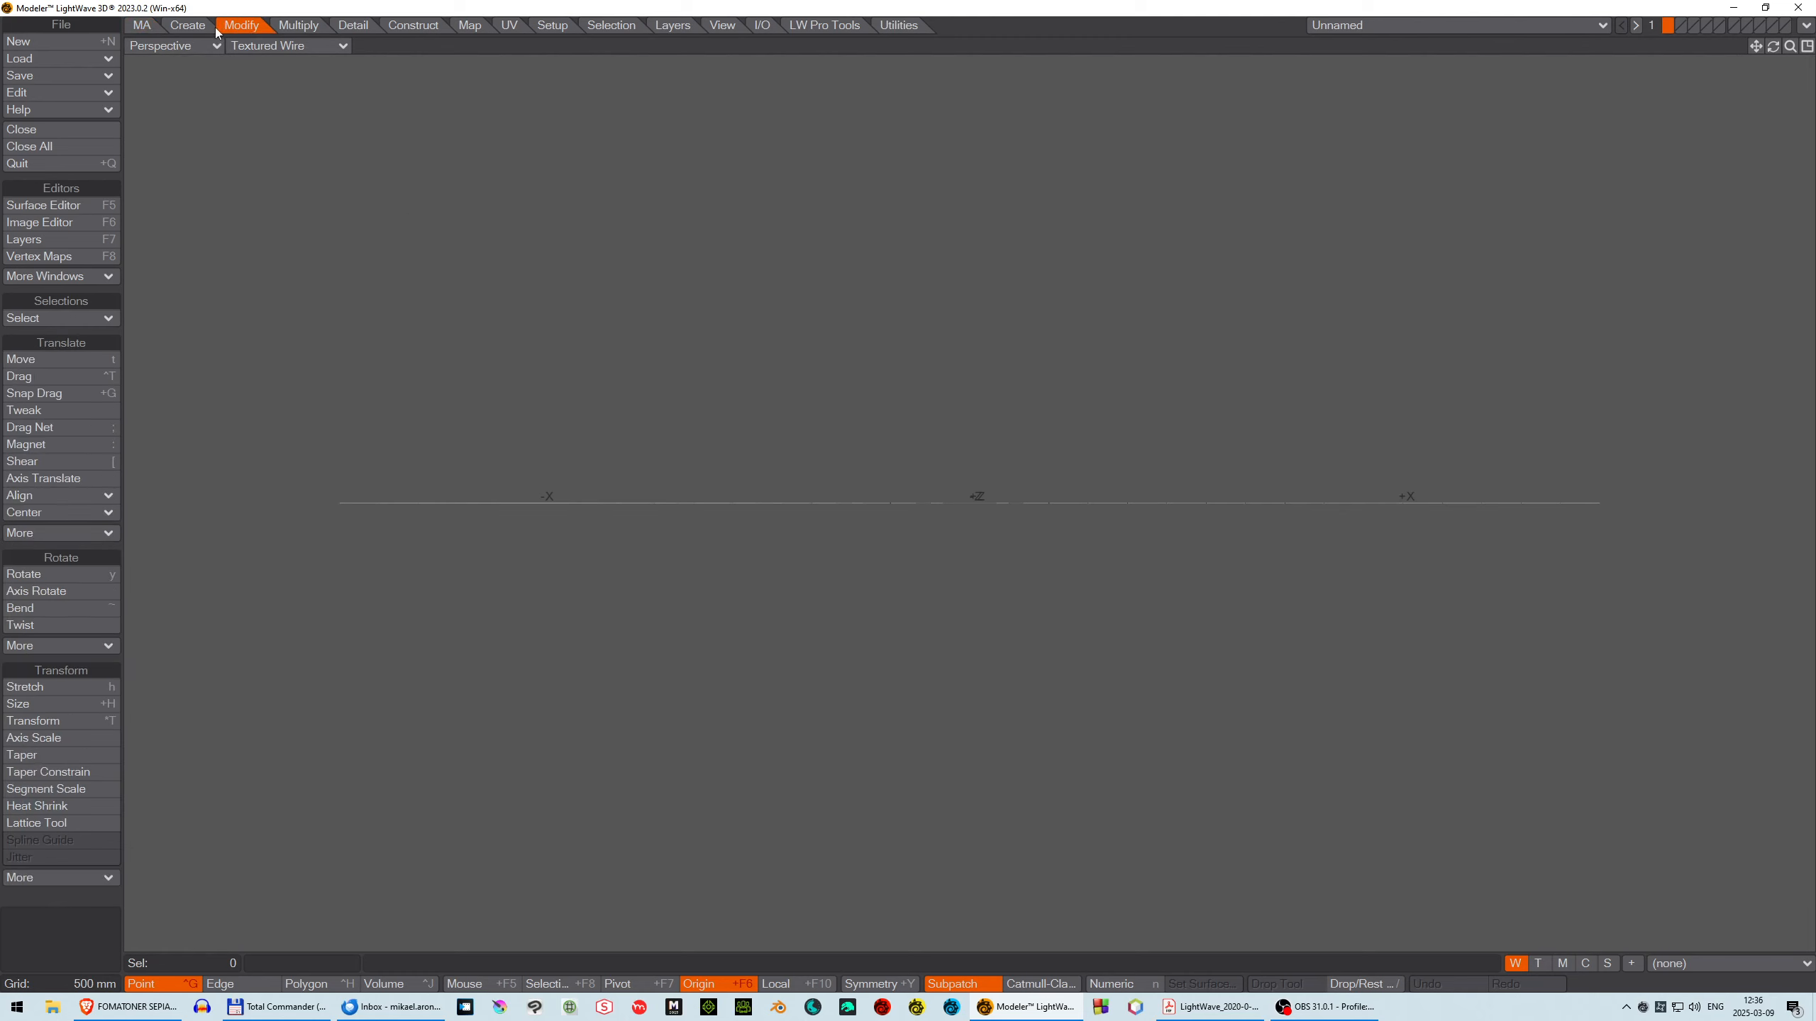
click(182, 27)
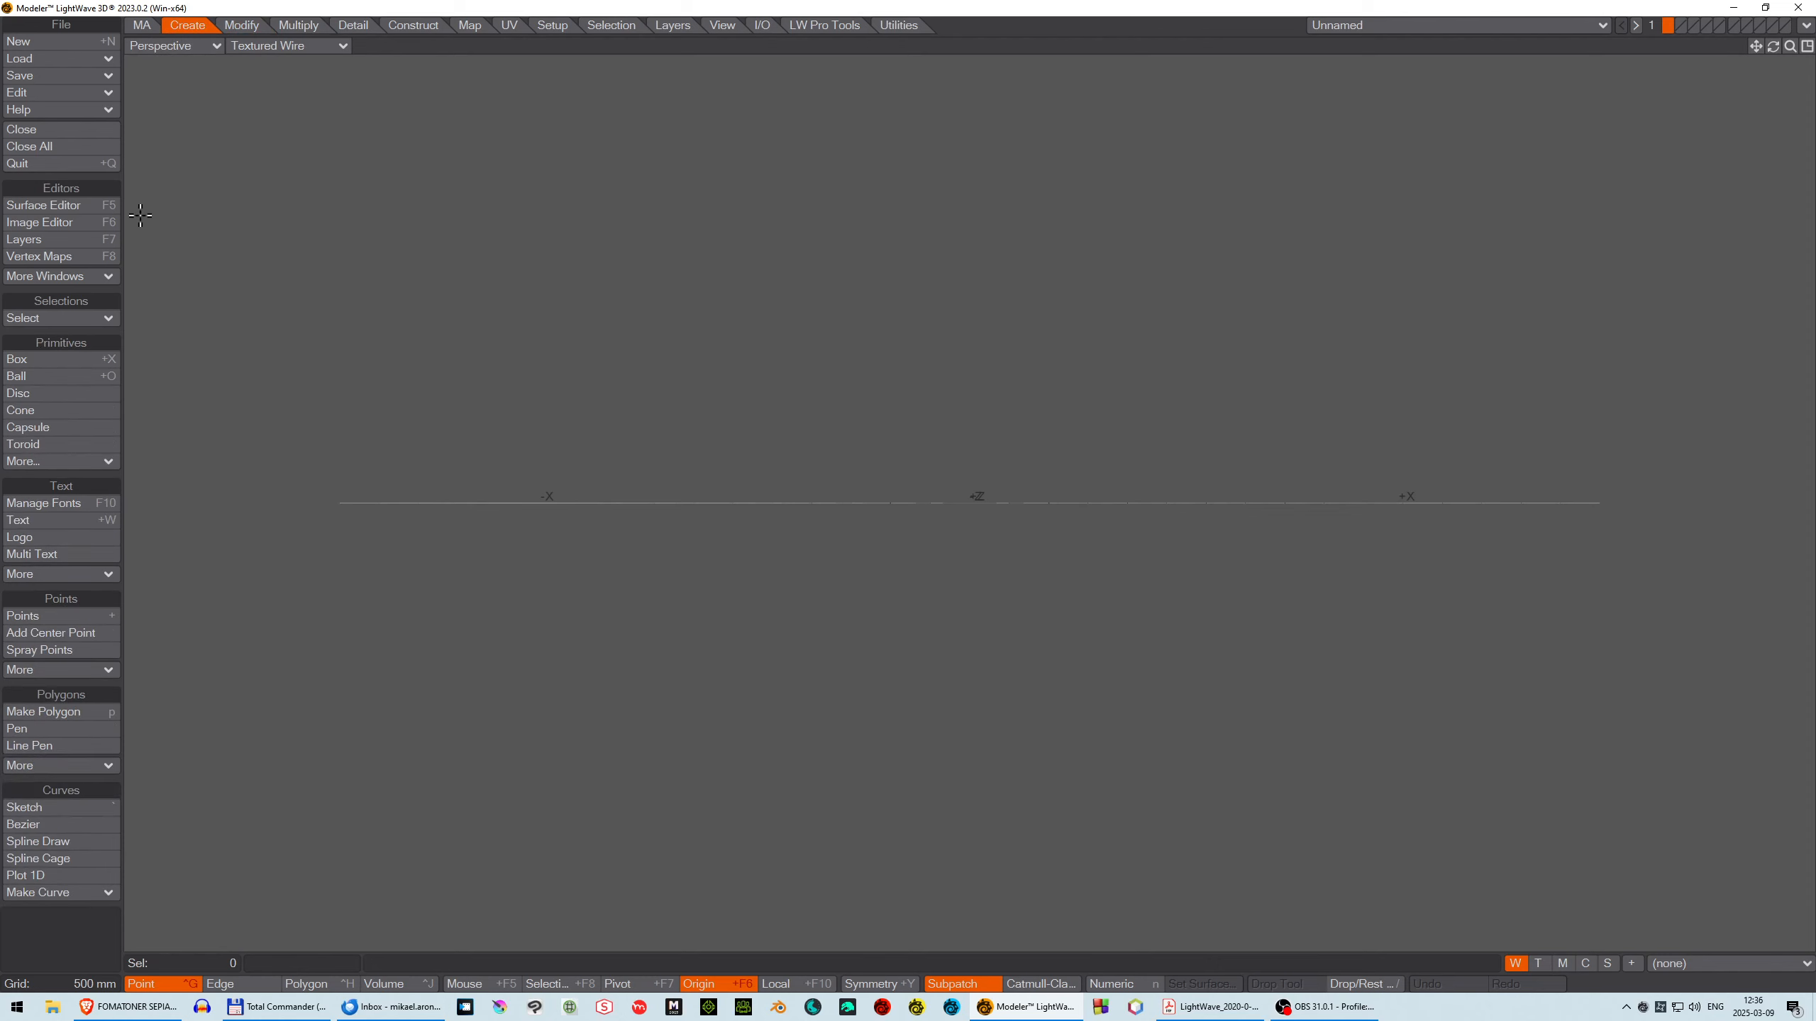
click(51, 375)
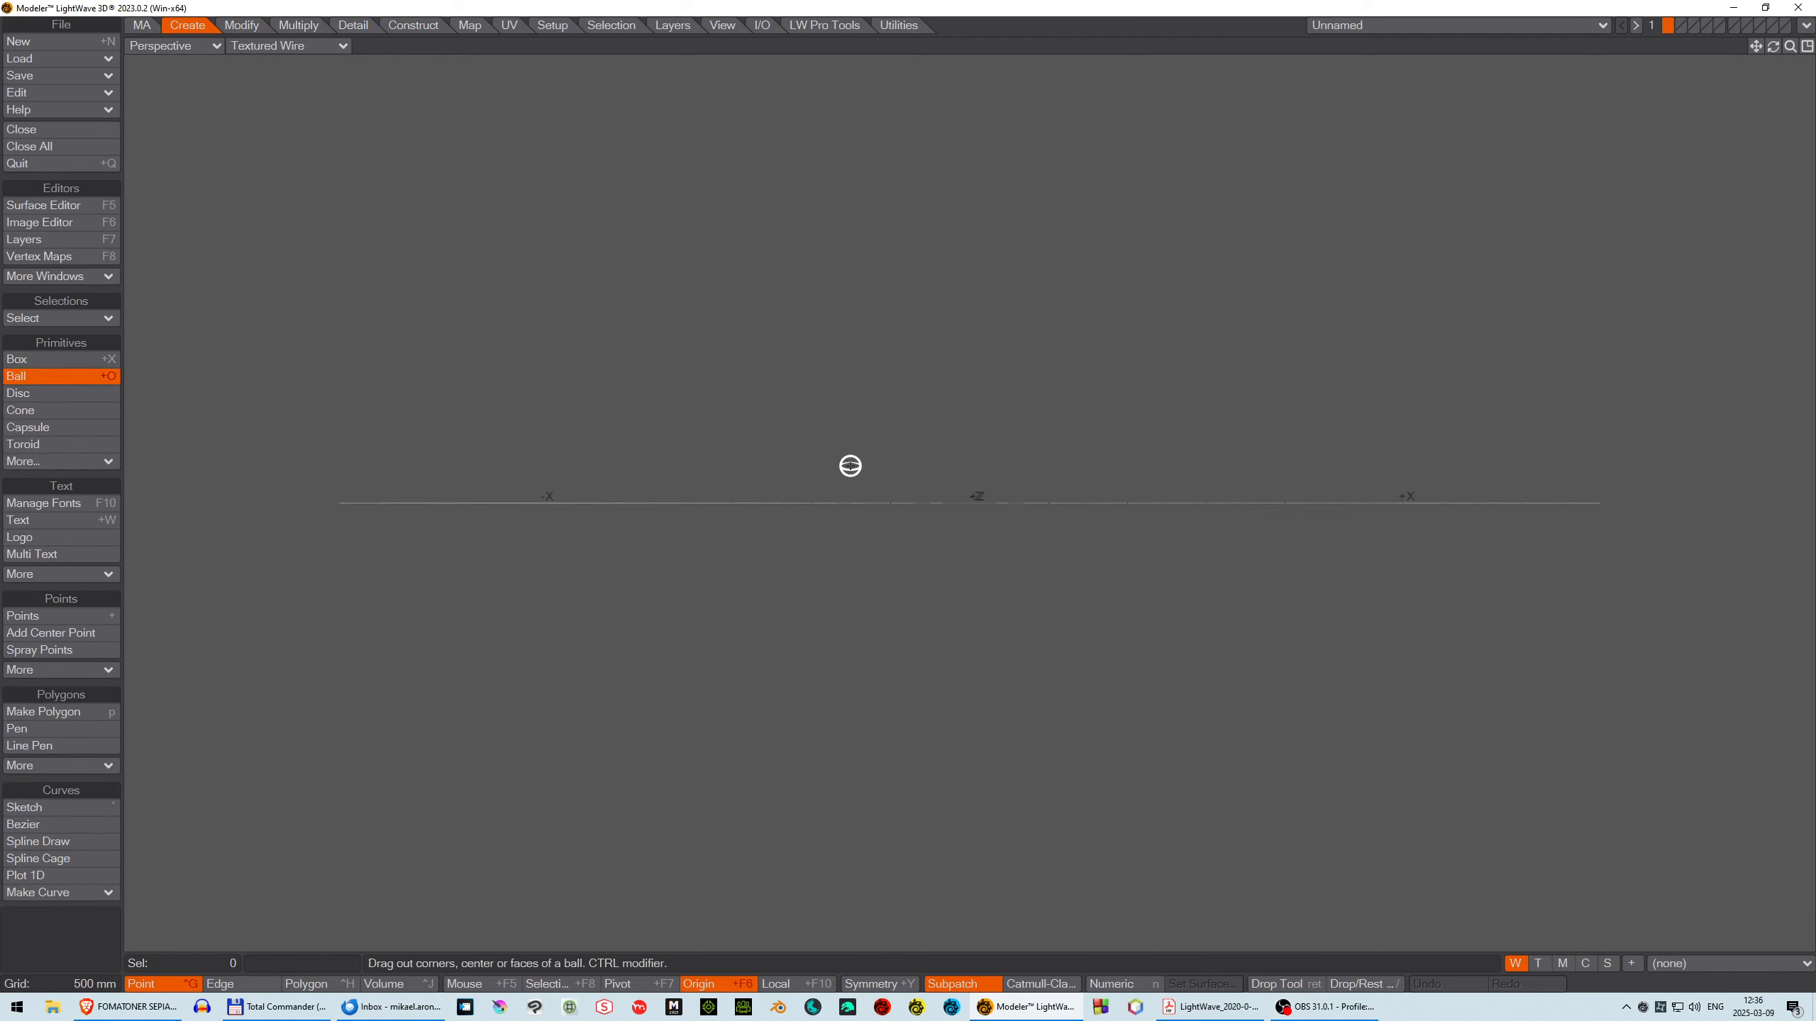
key(n)
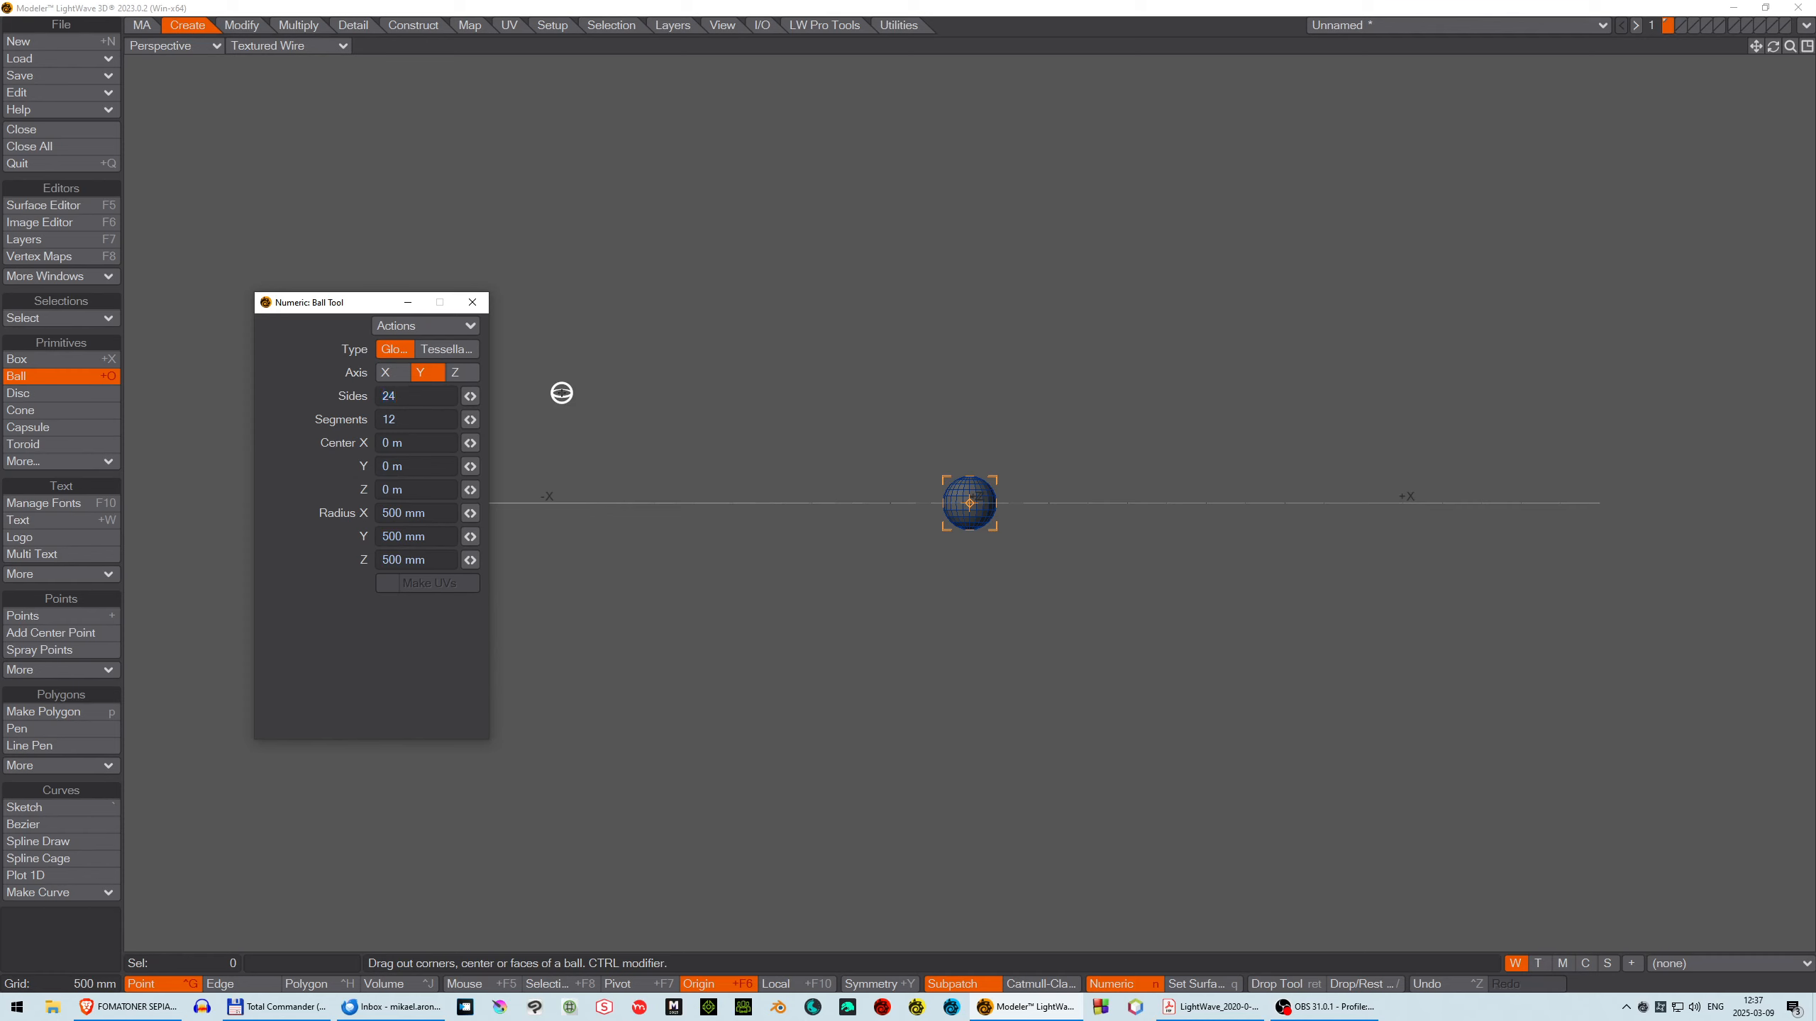
drag(1791, 46, 1716, 107)
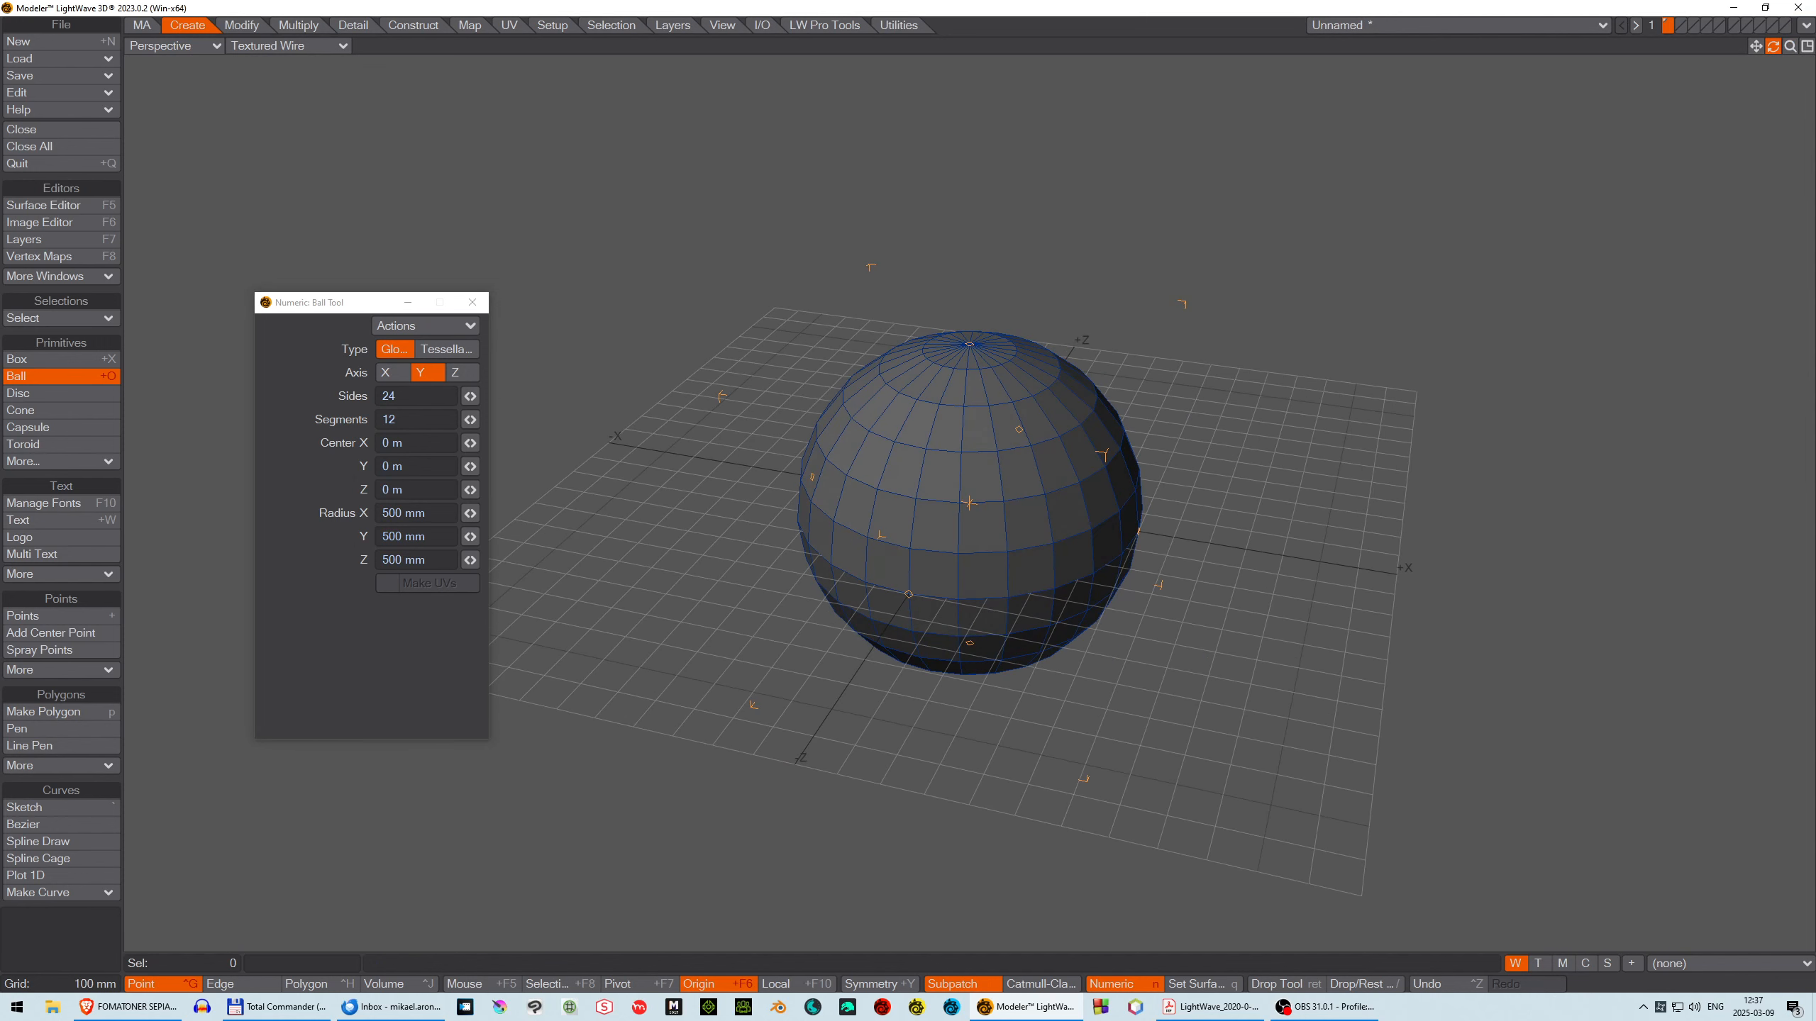
drag(1791, 46, 1810, 46)
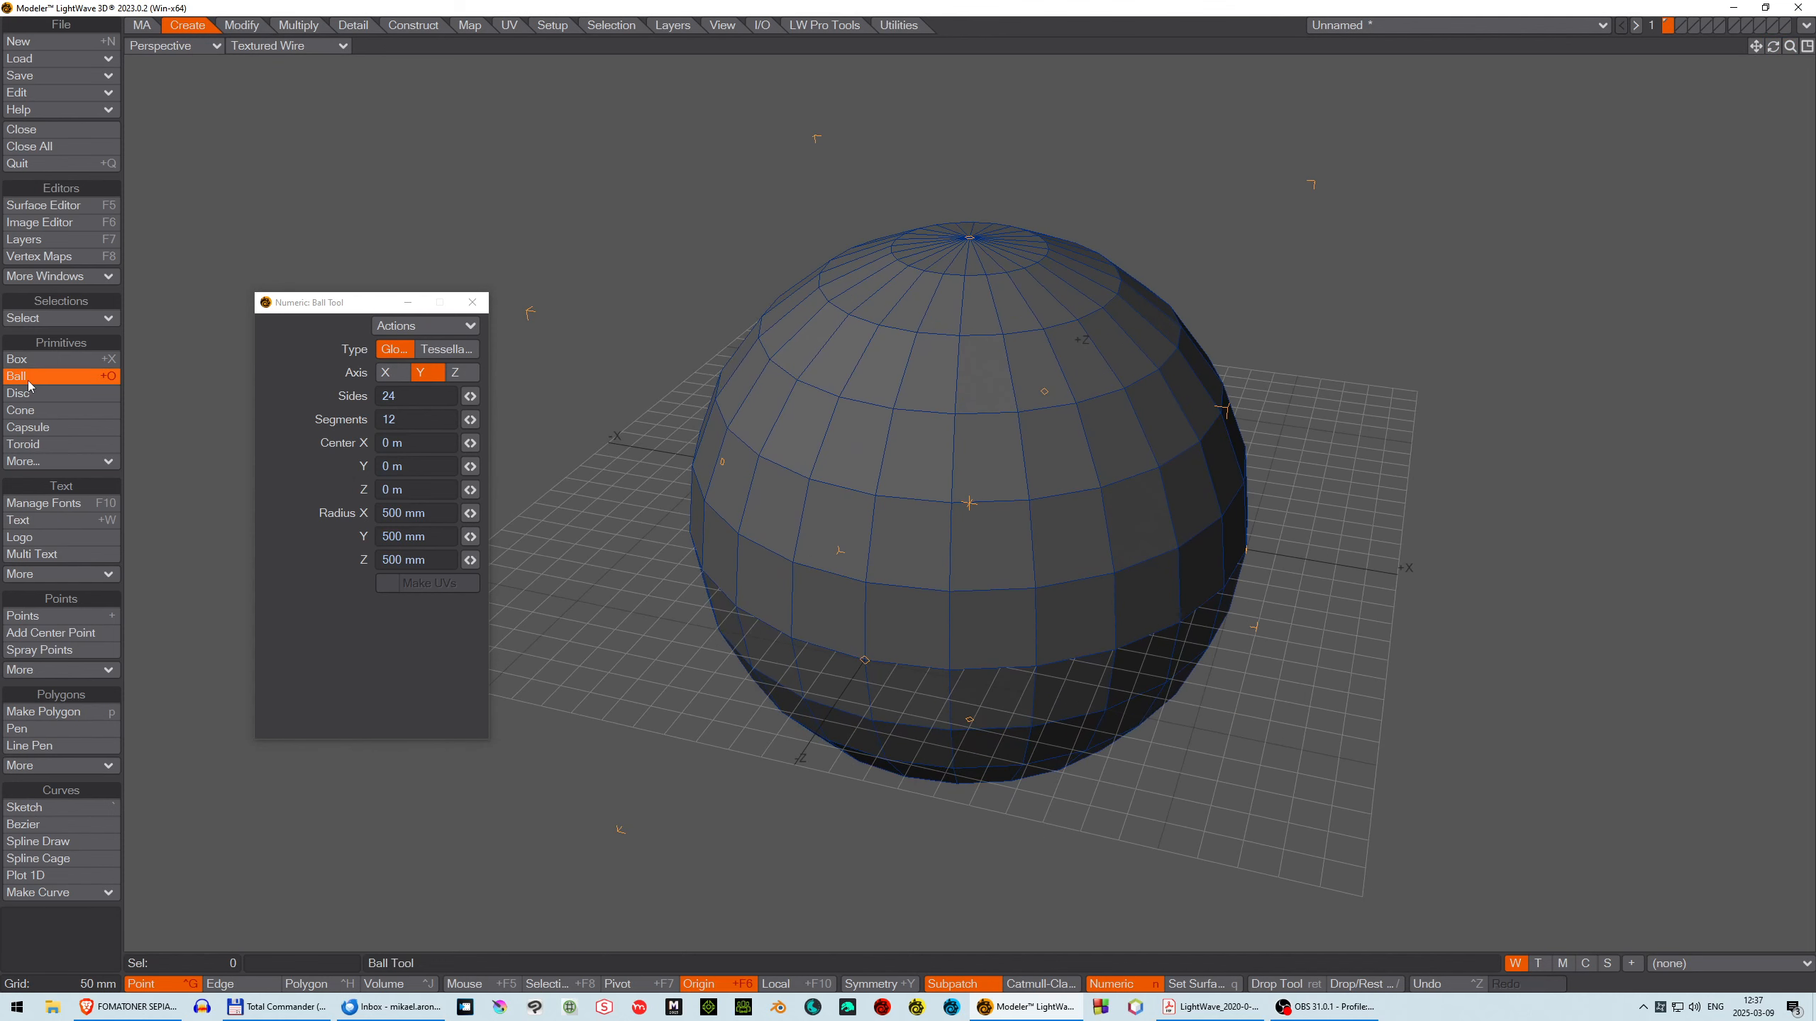
Transform the ball with the gizmo: offset X about 170 mm and Y about 116 mm, rotate heading about 15°, and scale it to about 102–108%.
click(242, 26)
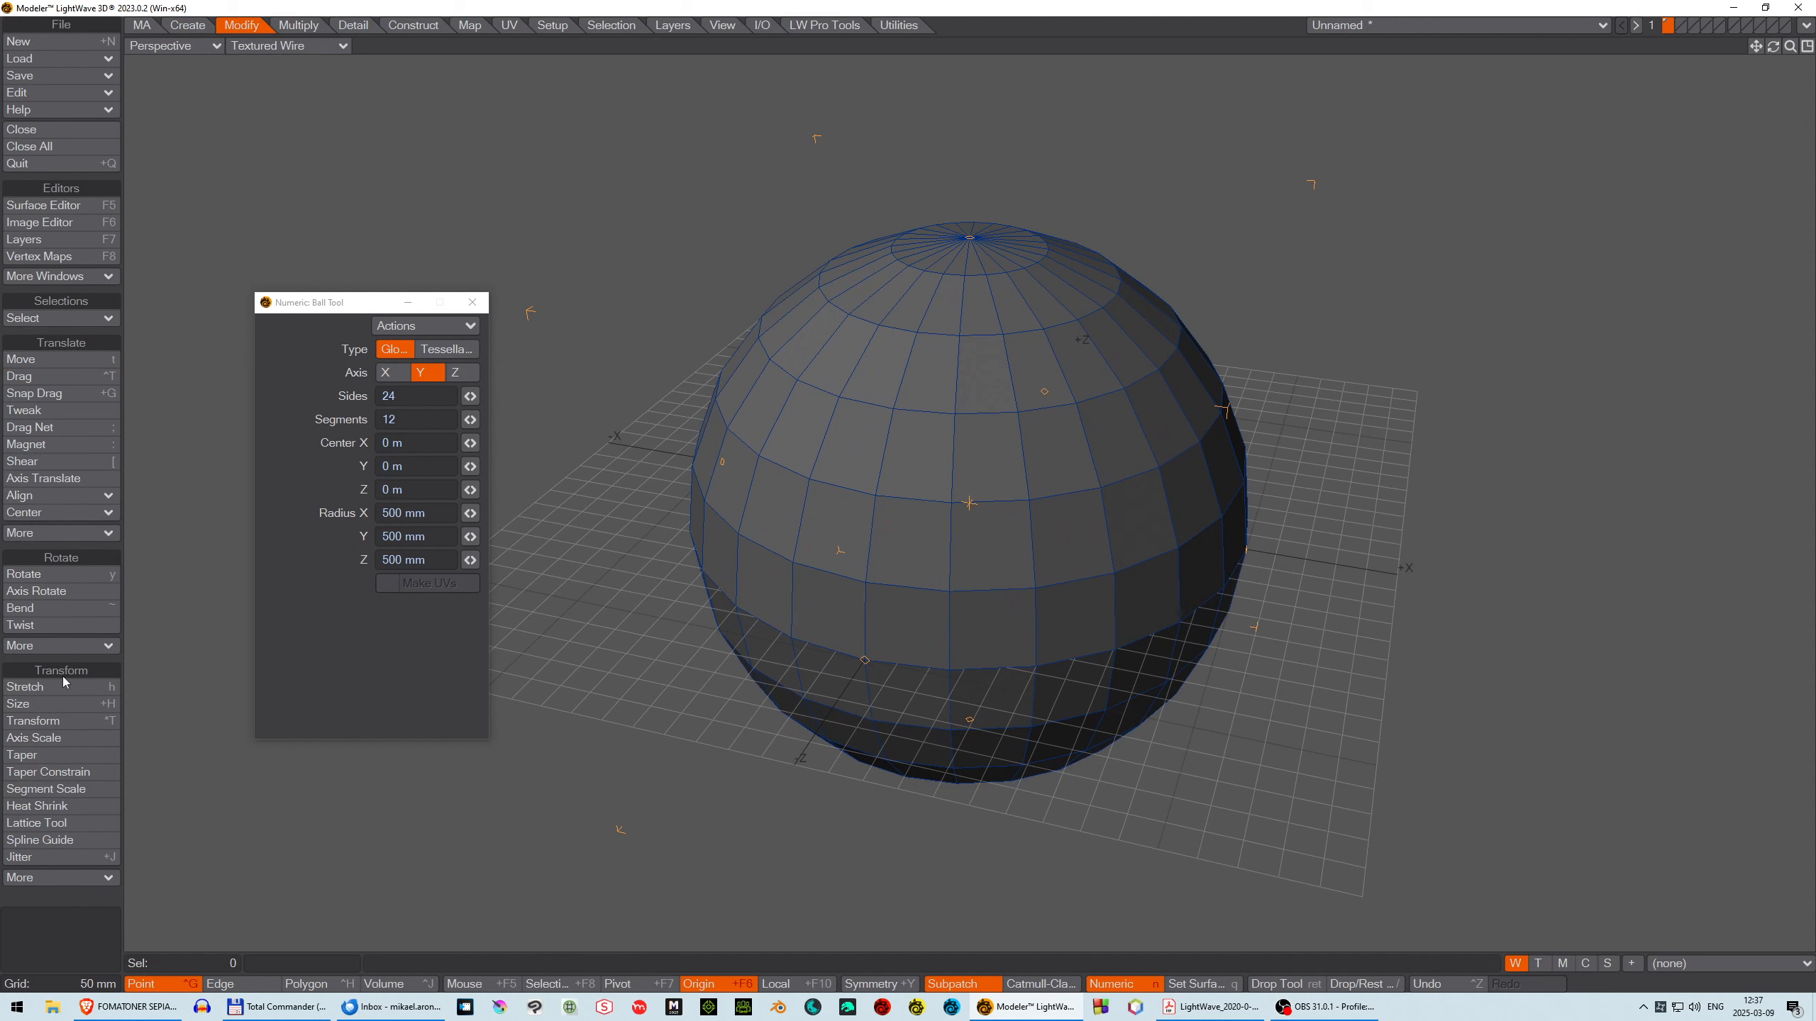
click(25, 727)
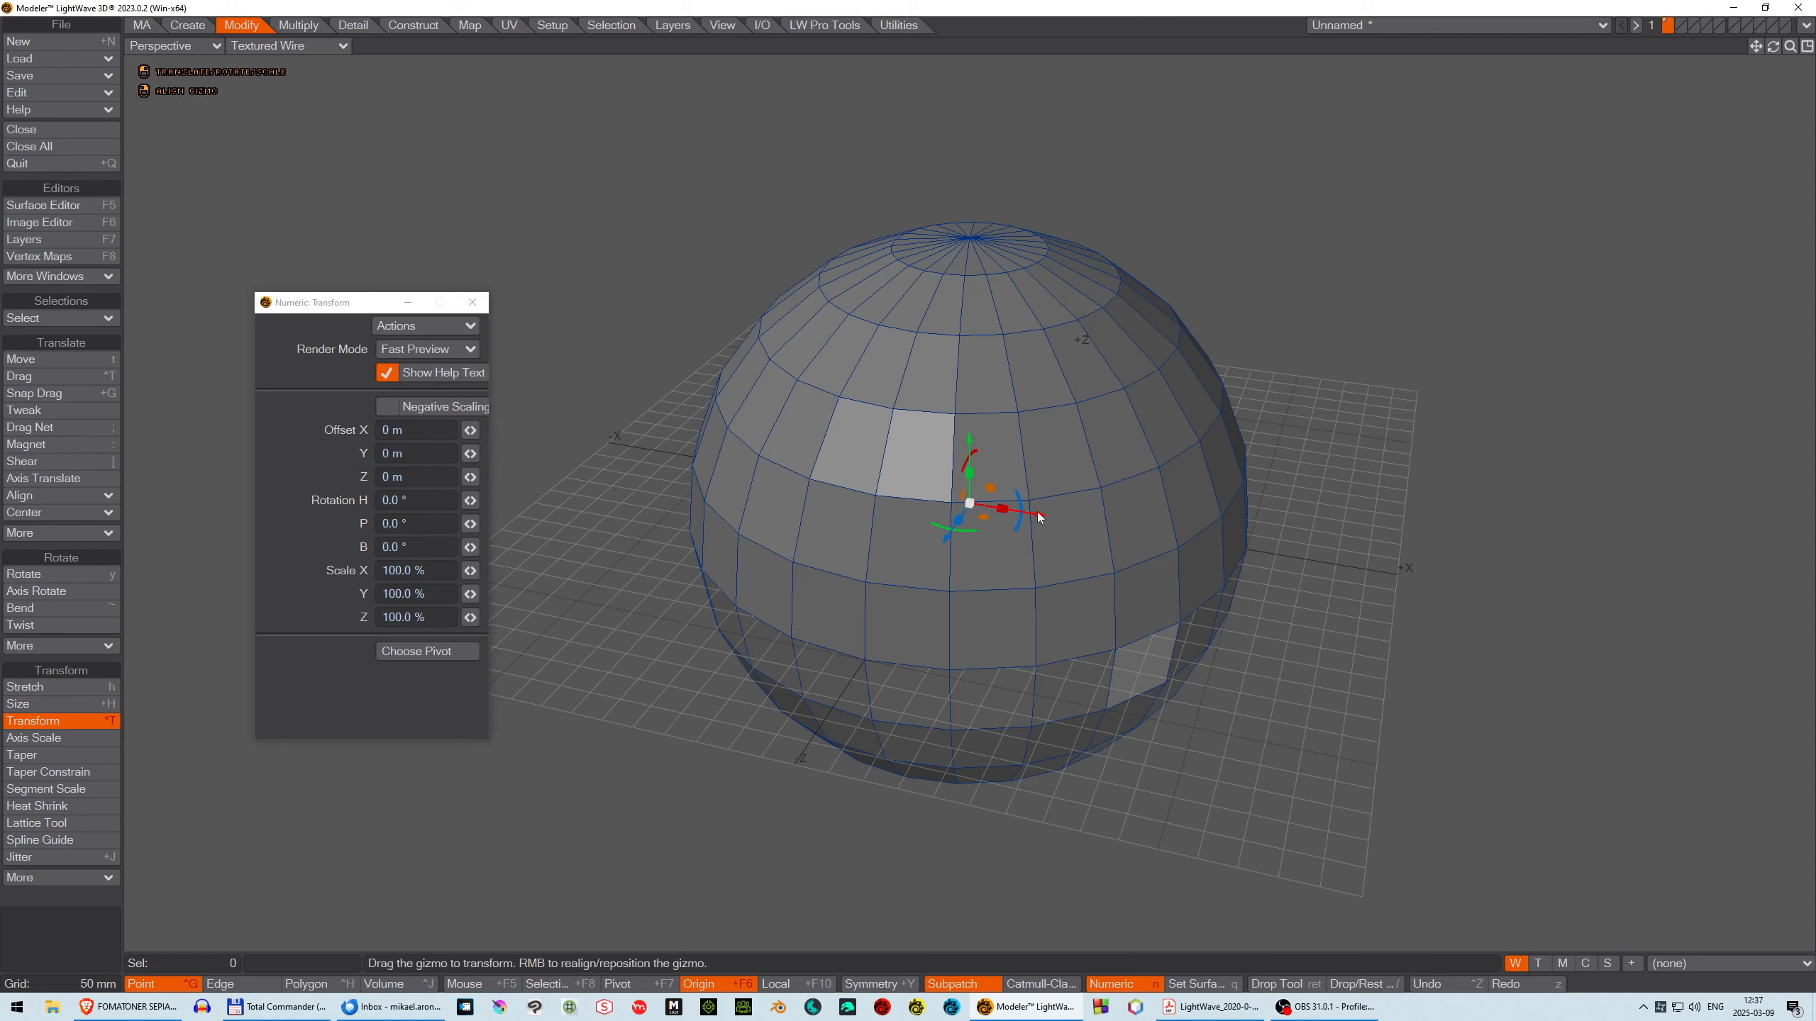
mouse_move(1043, 516)
mouse_down()
mouse_move(1128, 533)
mouse_move(1071, 524)
mouse_up()
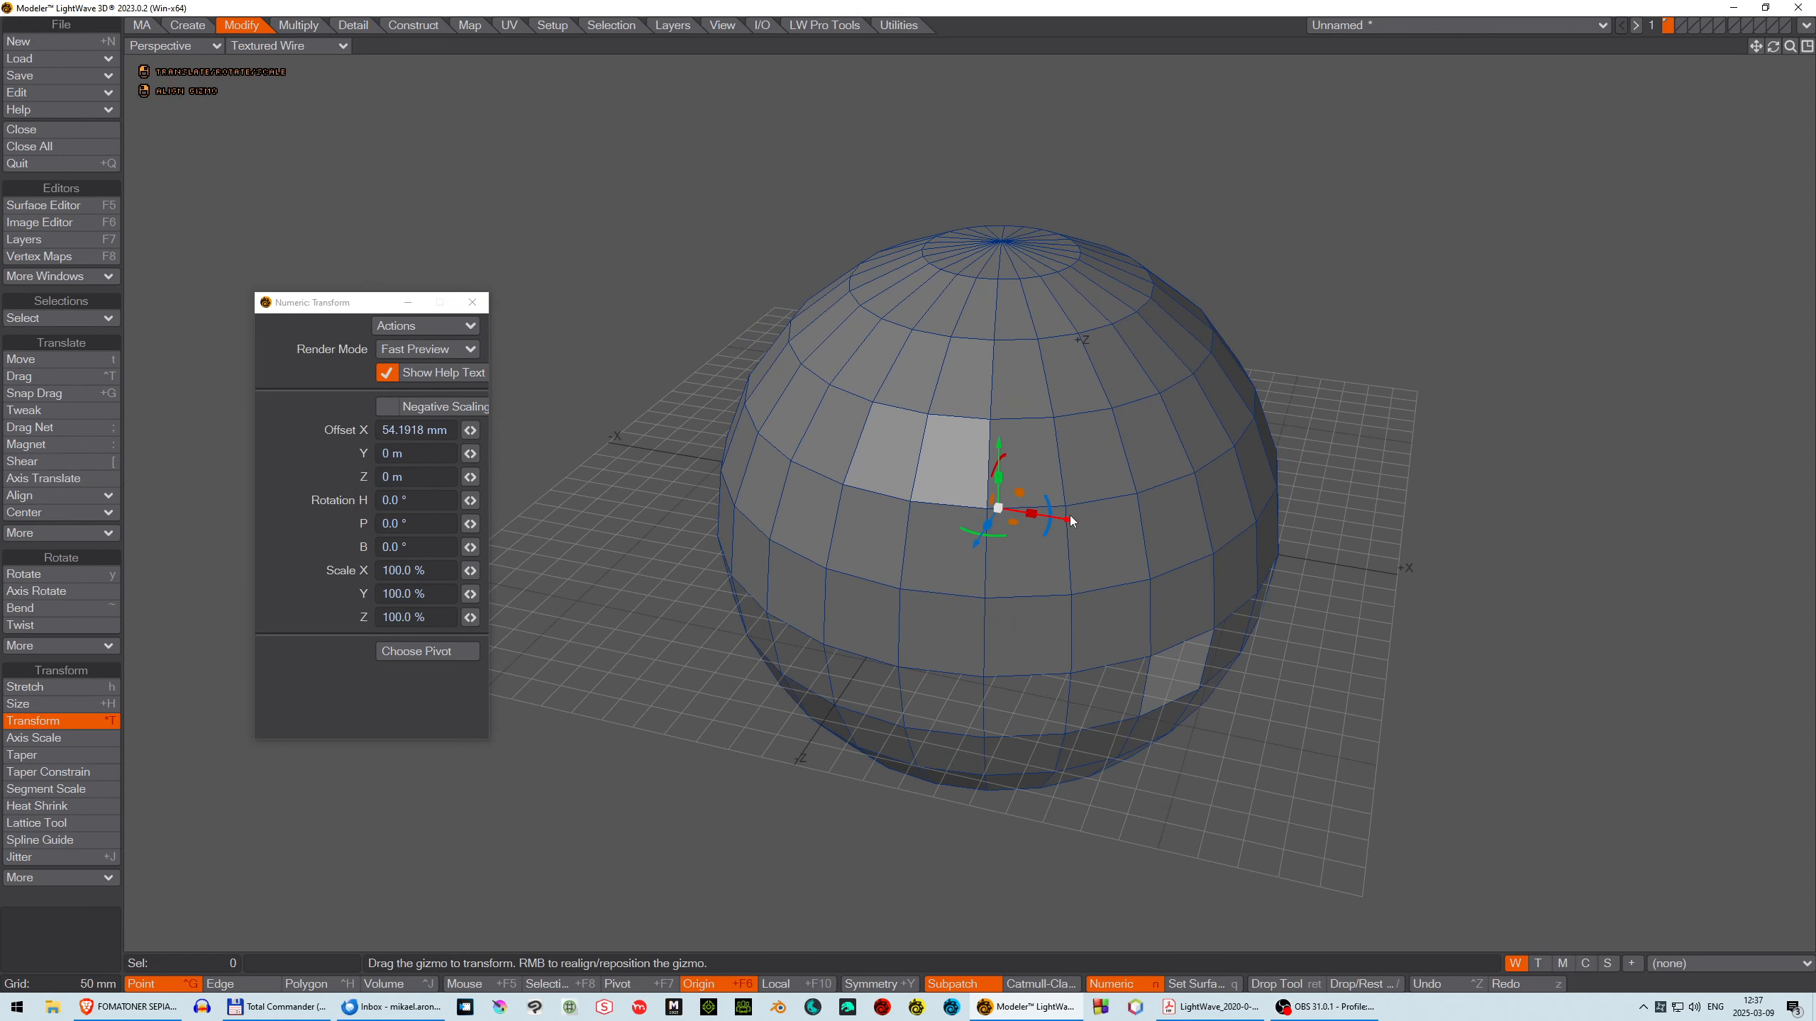
drag(999, 431, 977, 534)
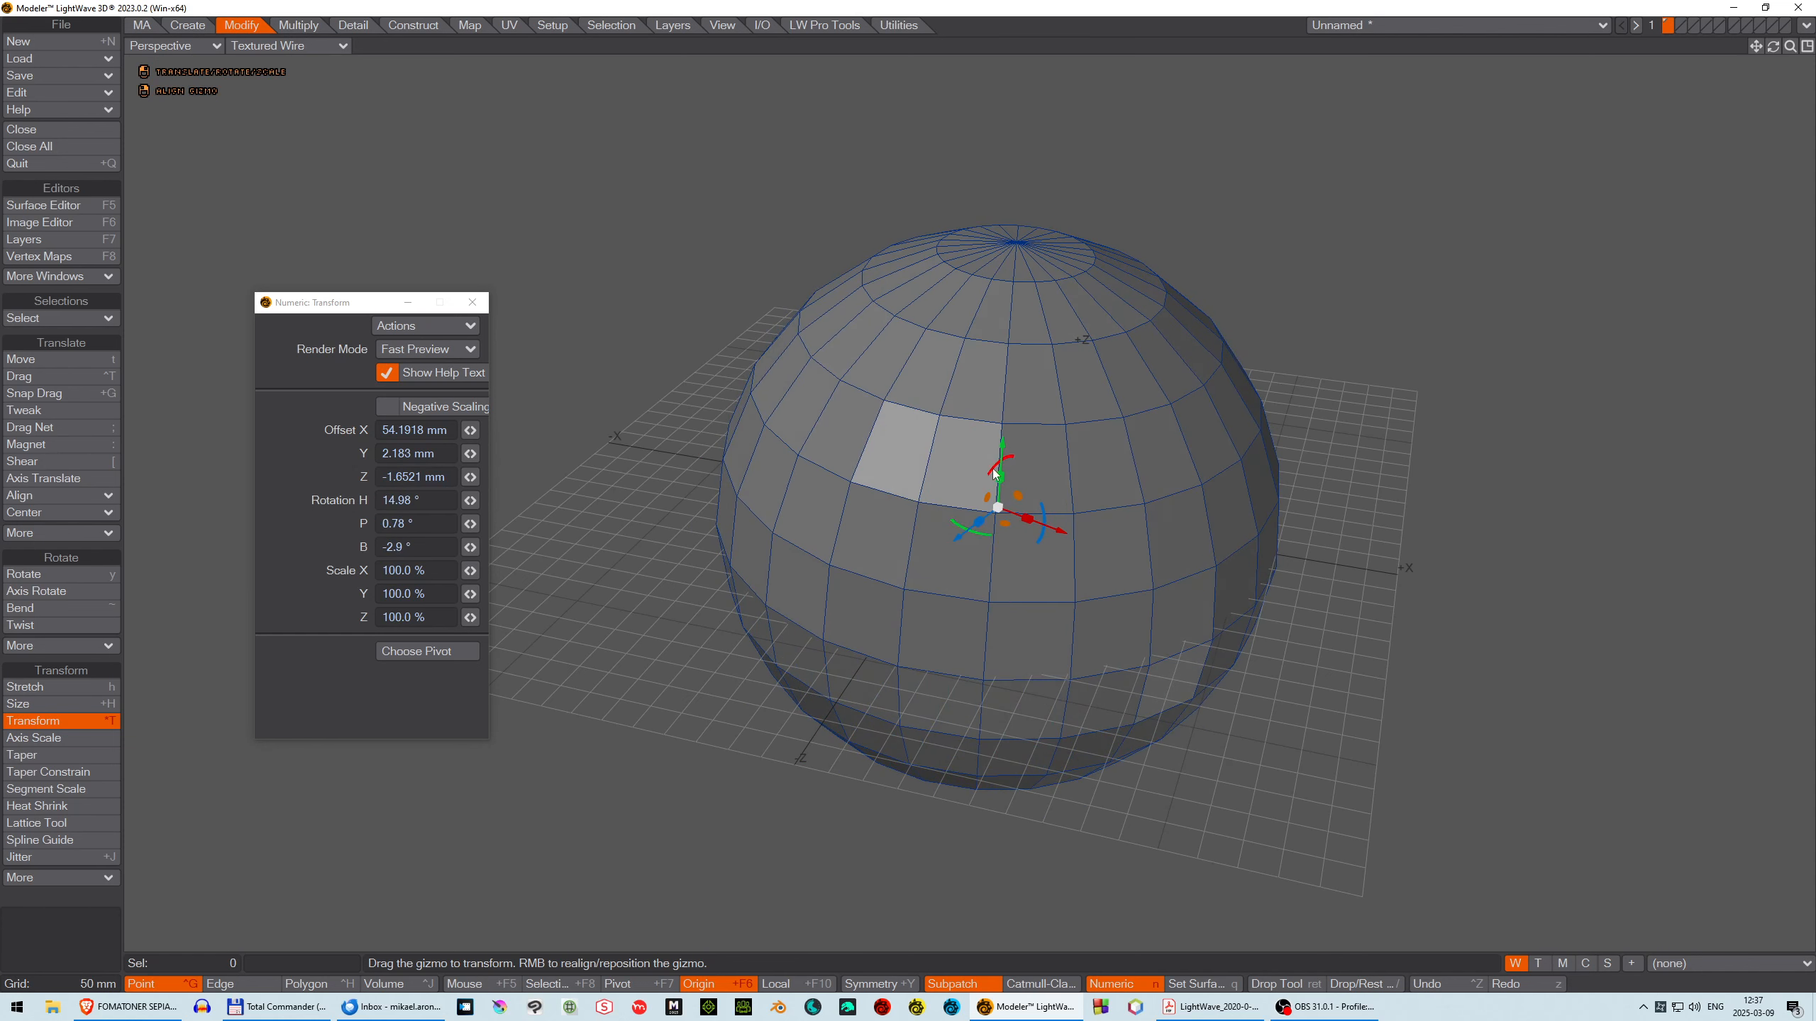
mouse_move(996, 462)
mouse_down()
mouse_move(974, 494)
mouse_move(994, 465)
mouse_move(1003, 477)
mouse_up()
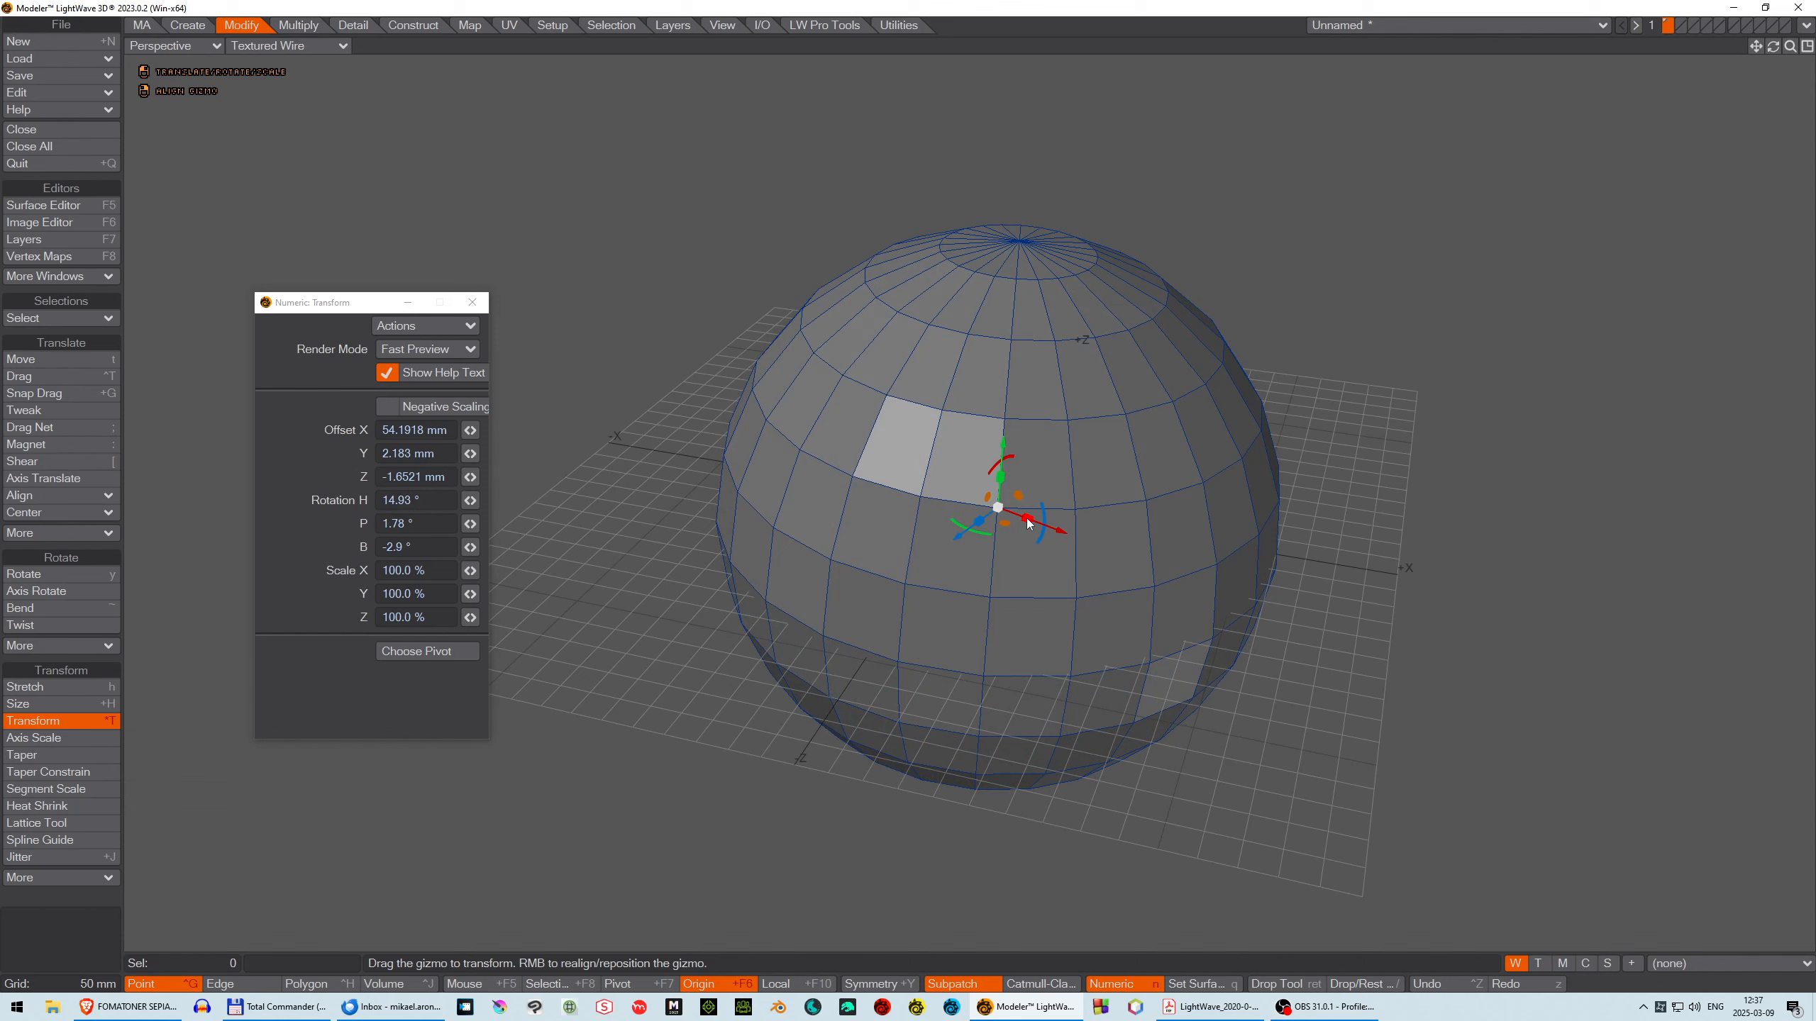
drag(1028, 523, 1041, 475)
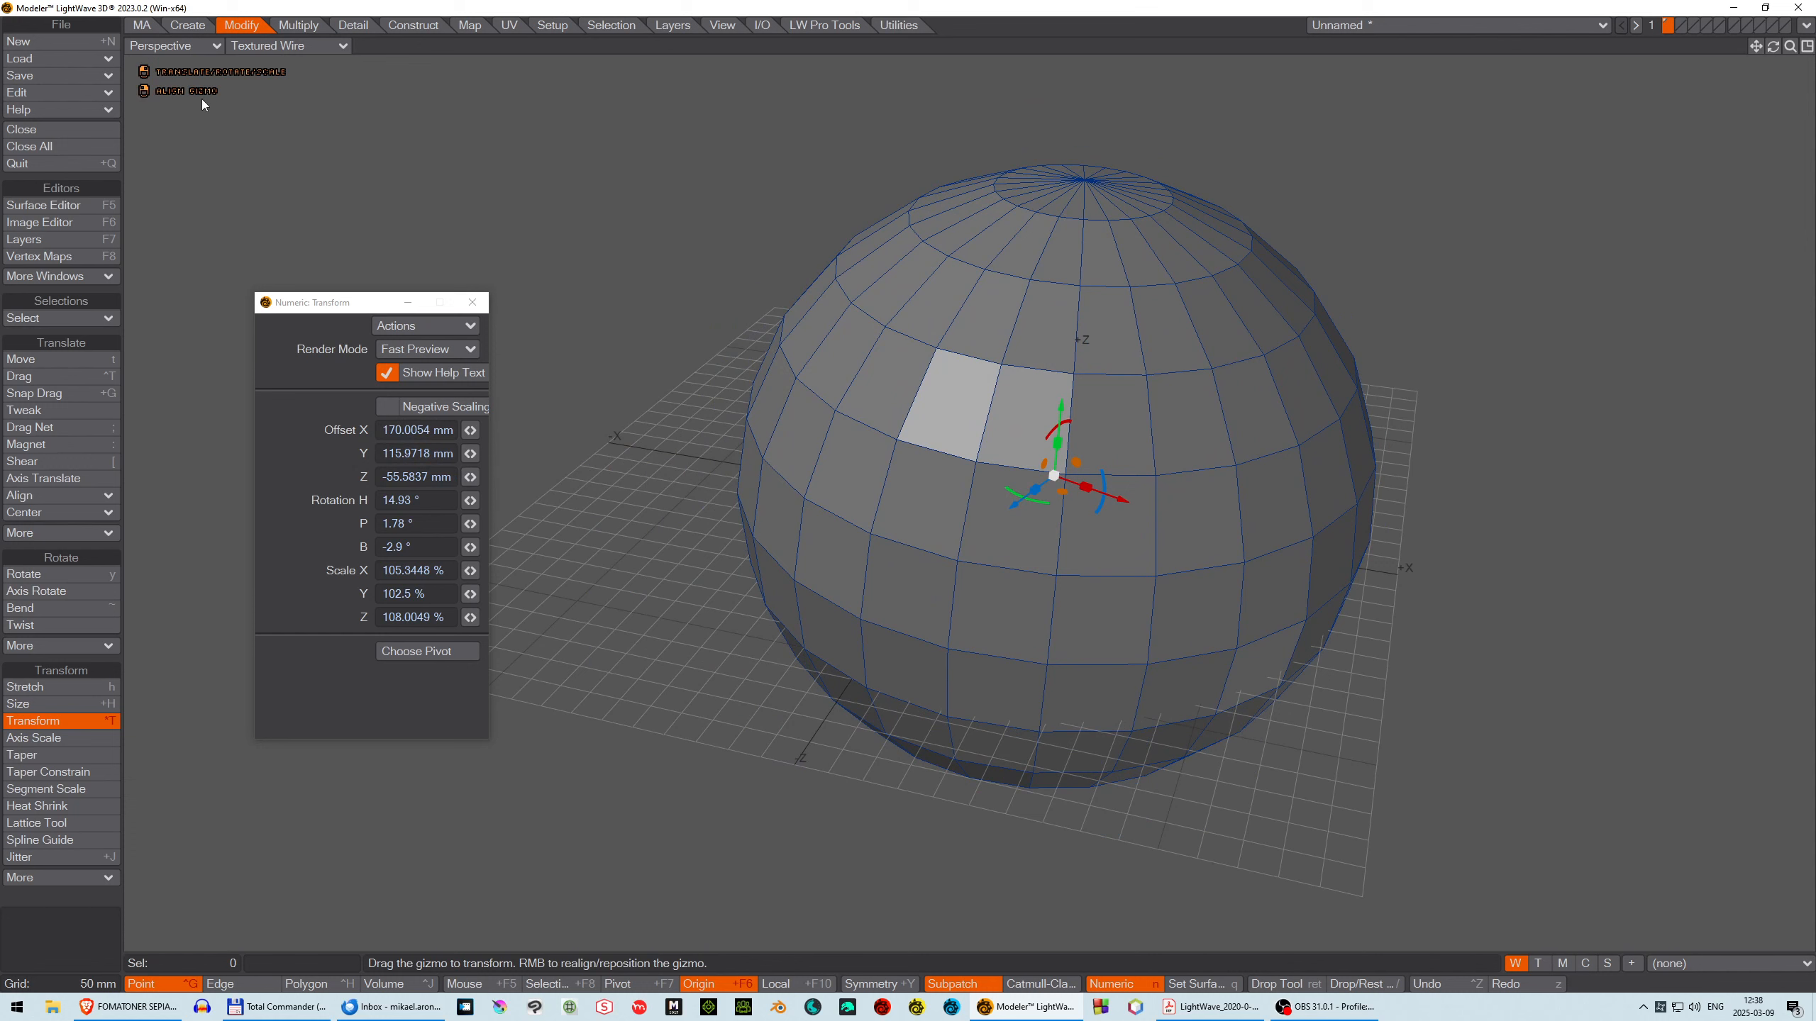
Realign the Transform gizmo to a face on the ball's surface and move the ball outward along the gizmo's green axis.
right_click(1175, 426)
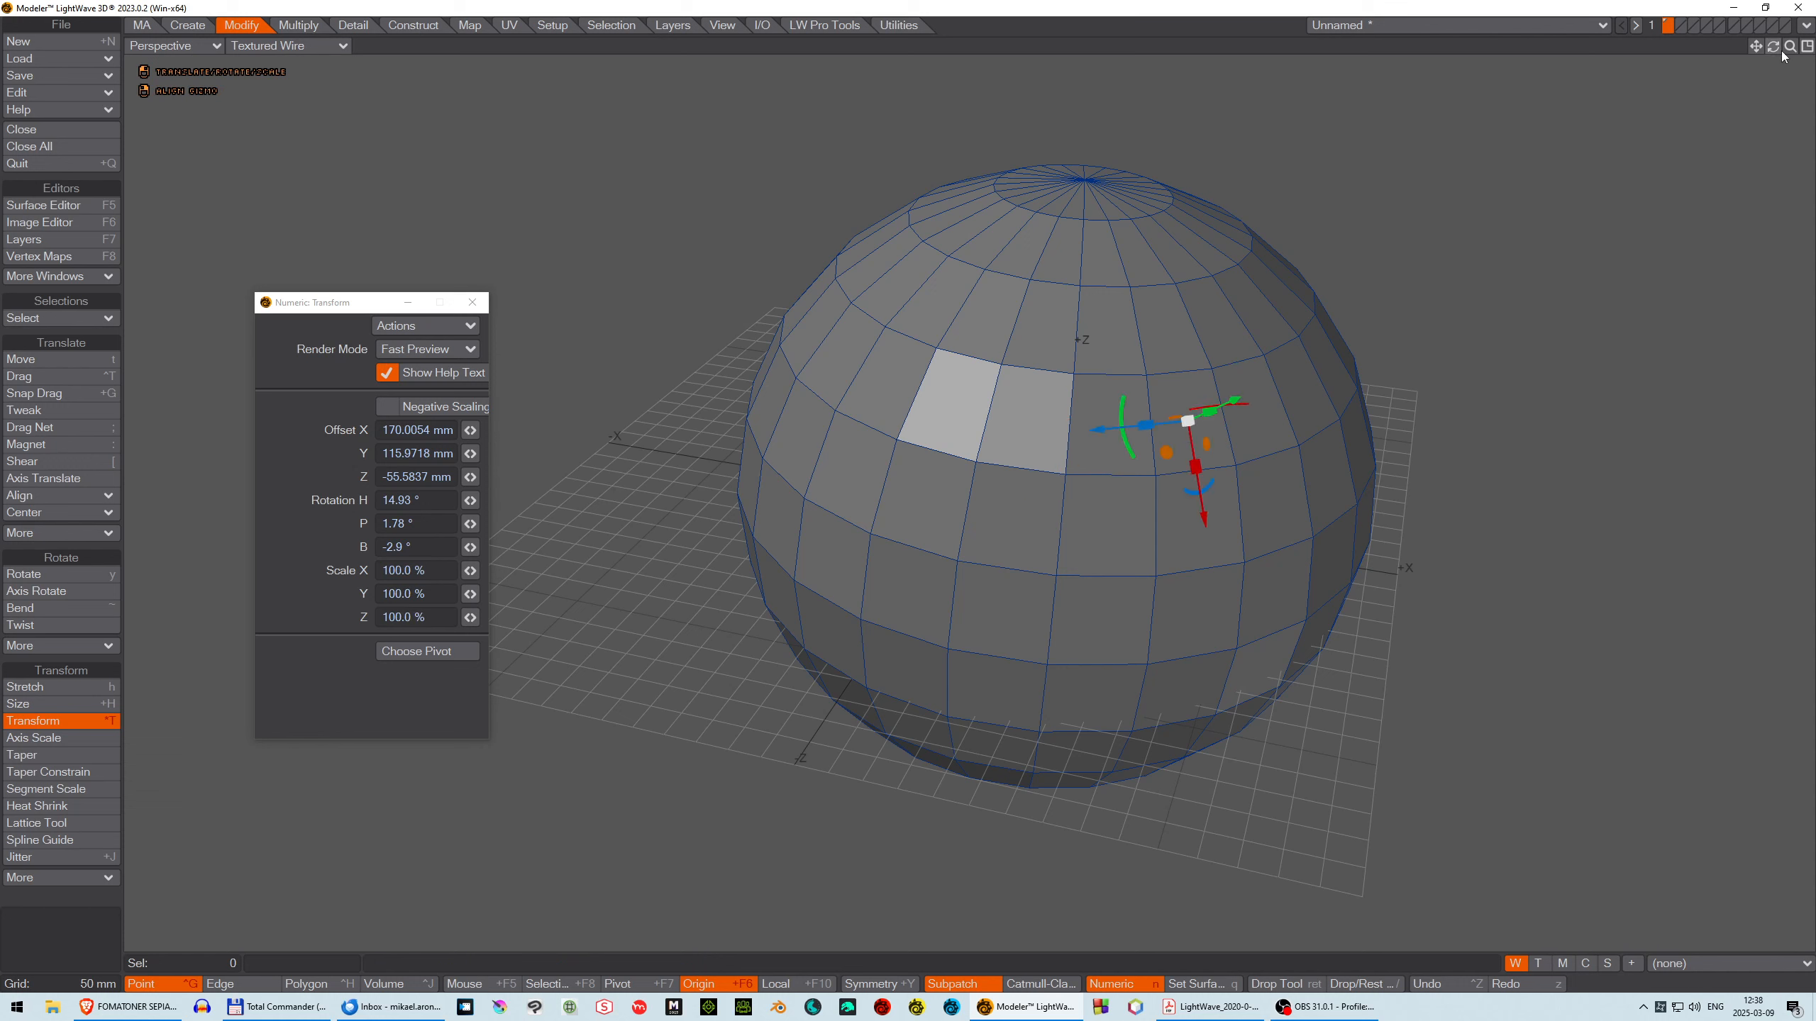
drag(1774, 48, 1721, 115)
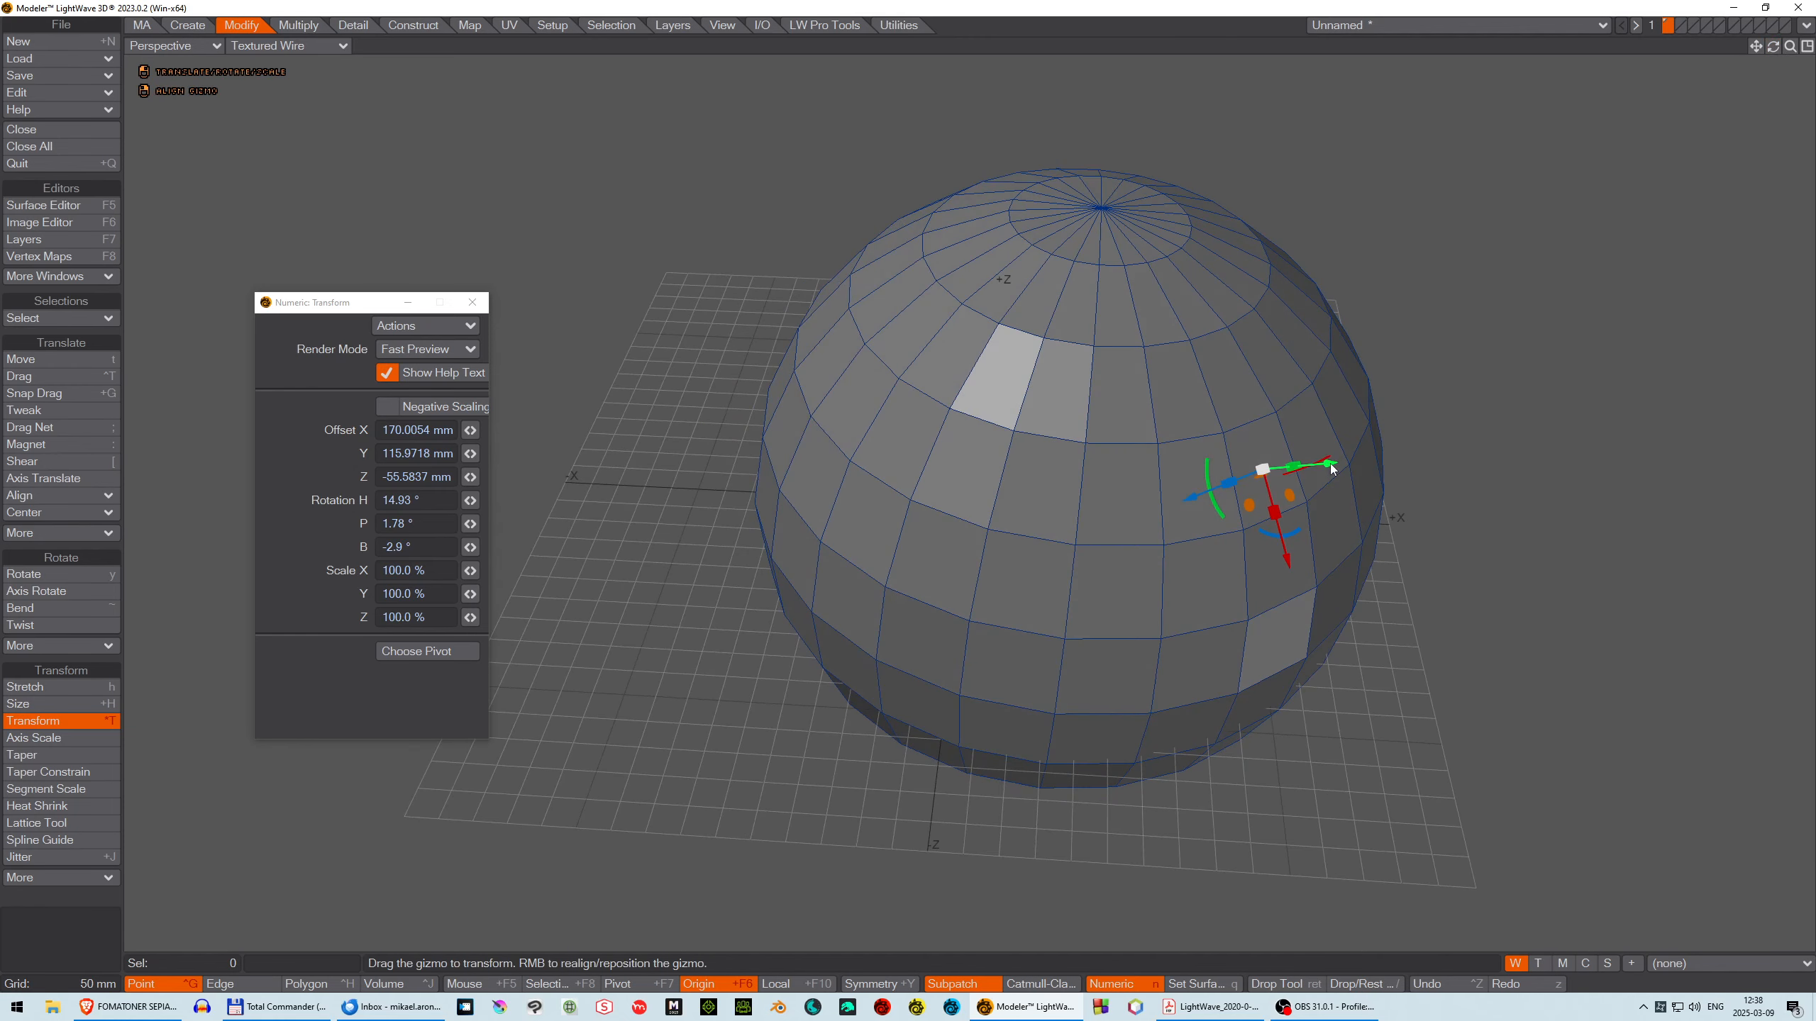
drag(1328, 463, 1395, 440)
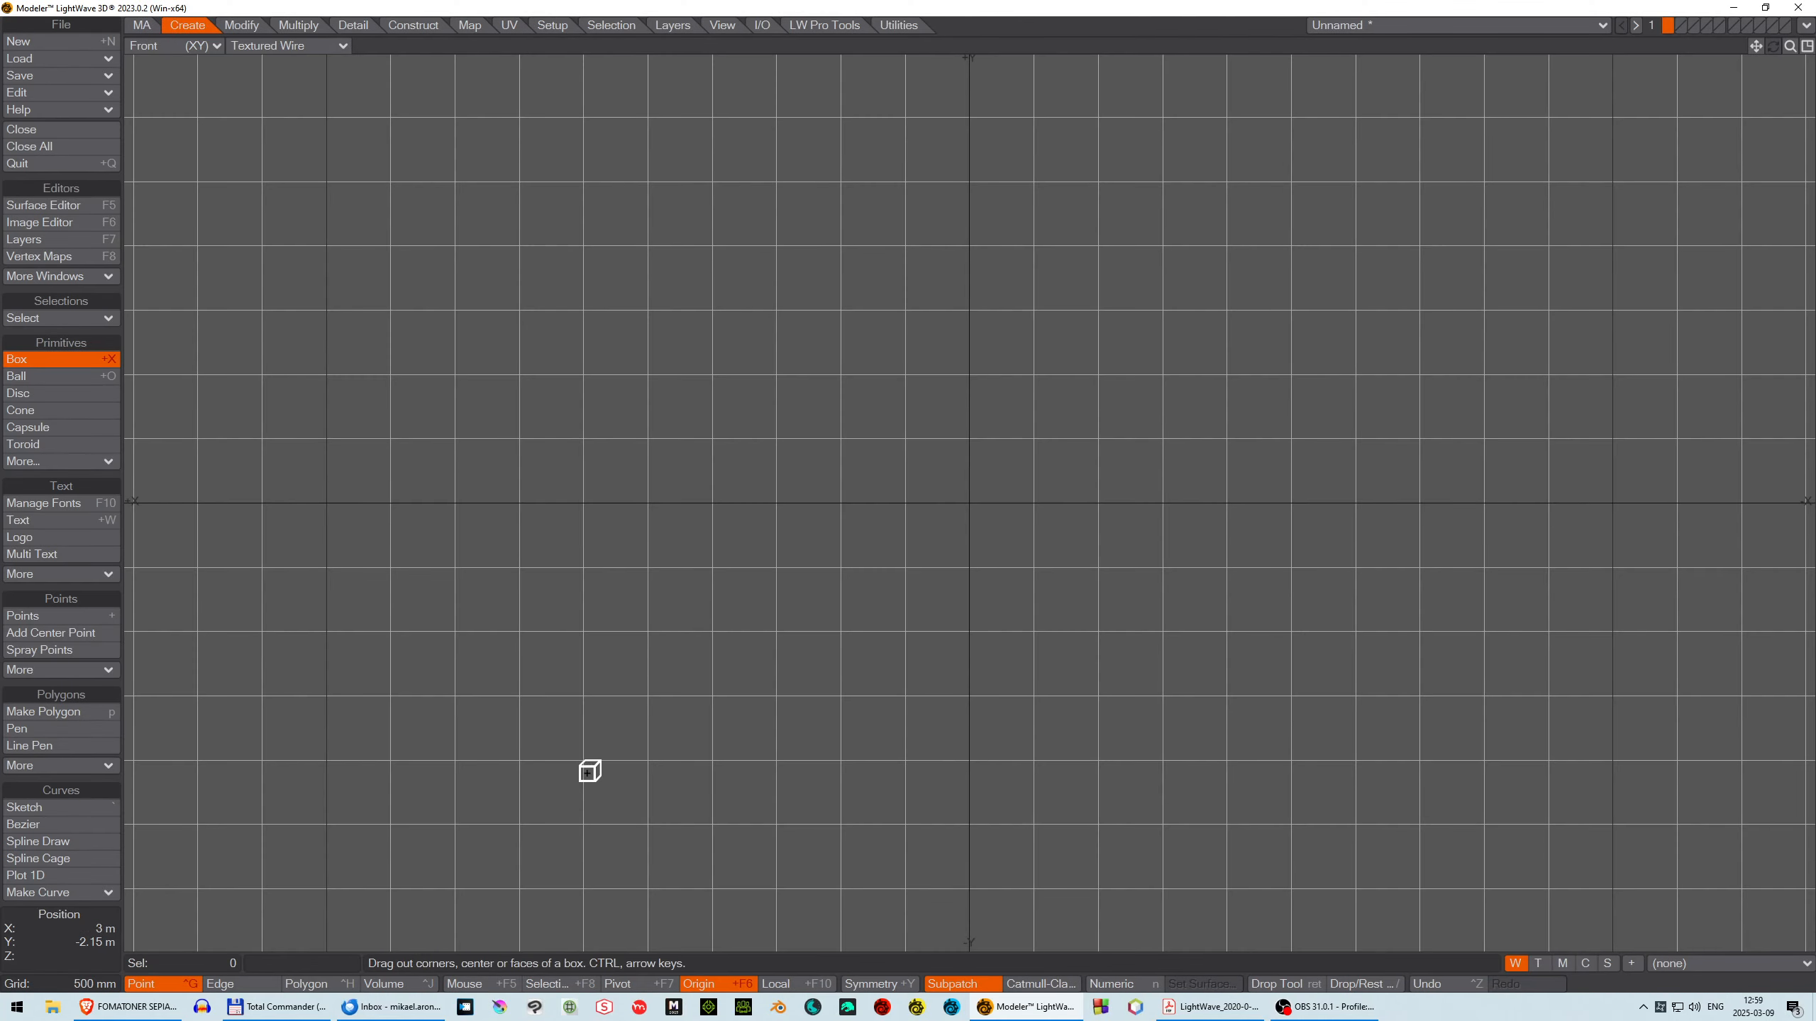
Create a flat 10 m by 10 m box with zero height and 20 segments per axis, shown in the Perspective view.
key(n)
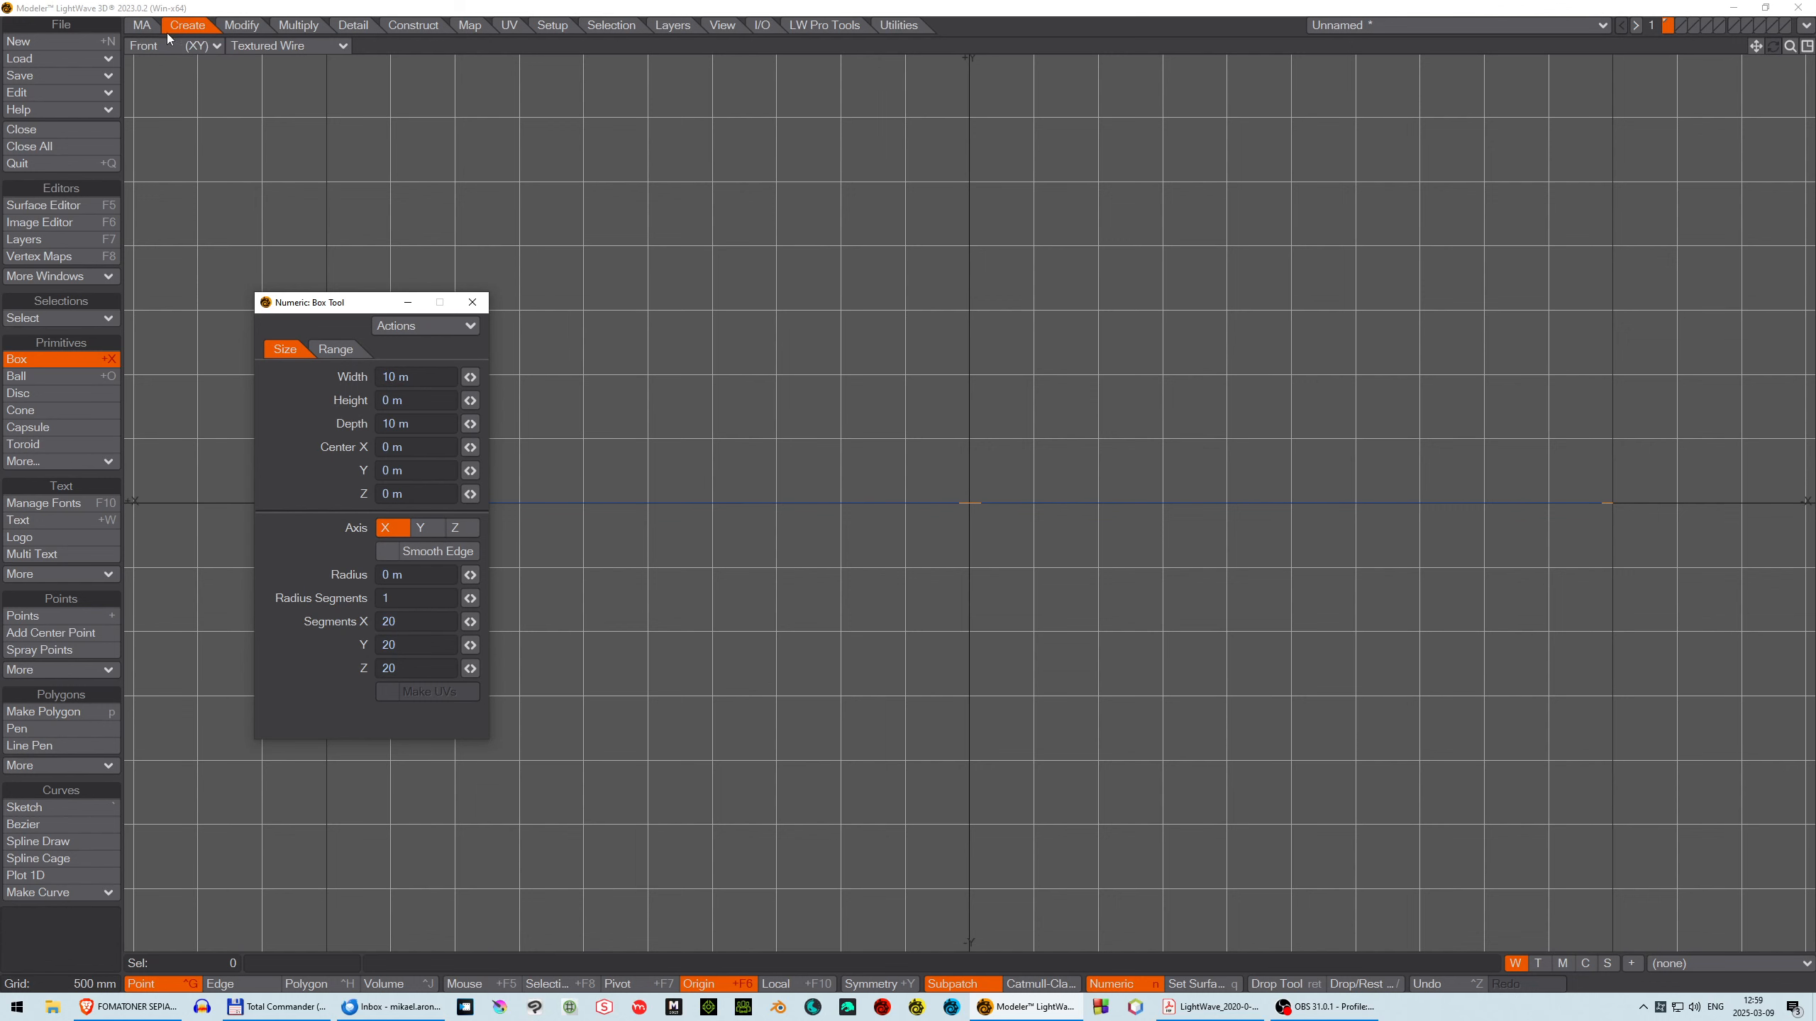
click(187, 45)
click(147, 136)
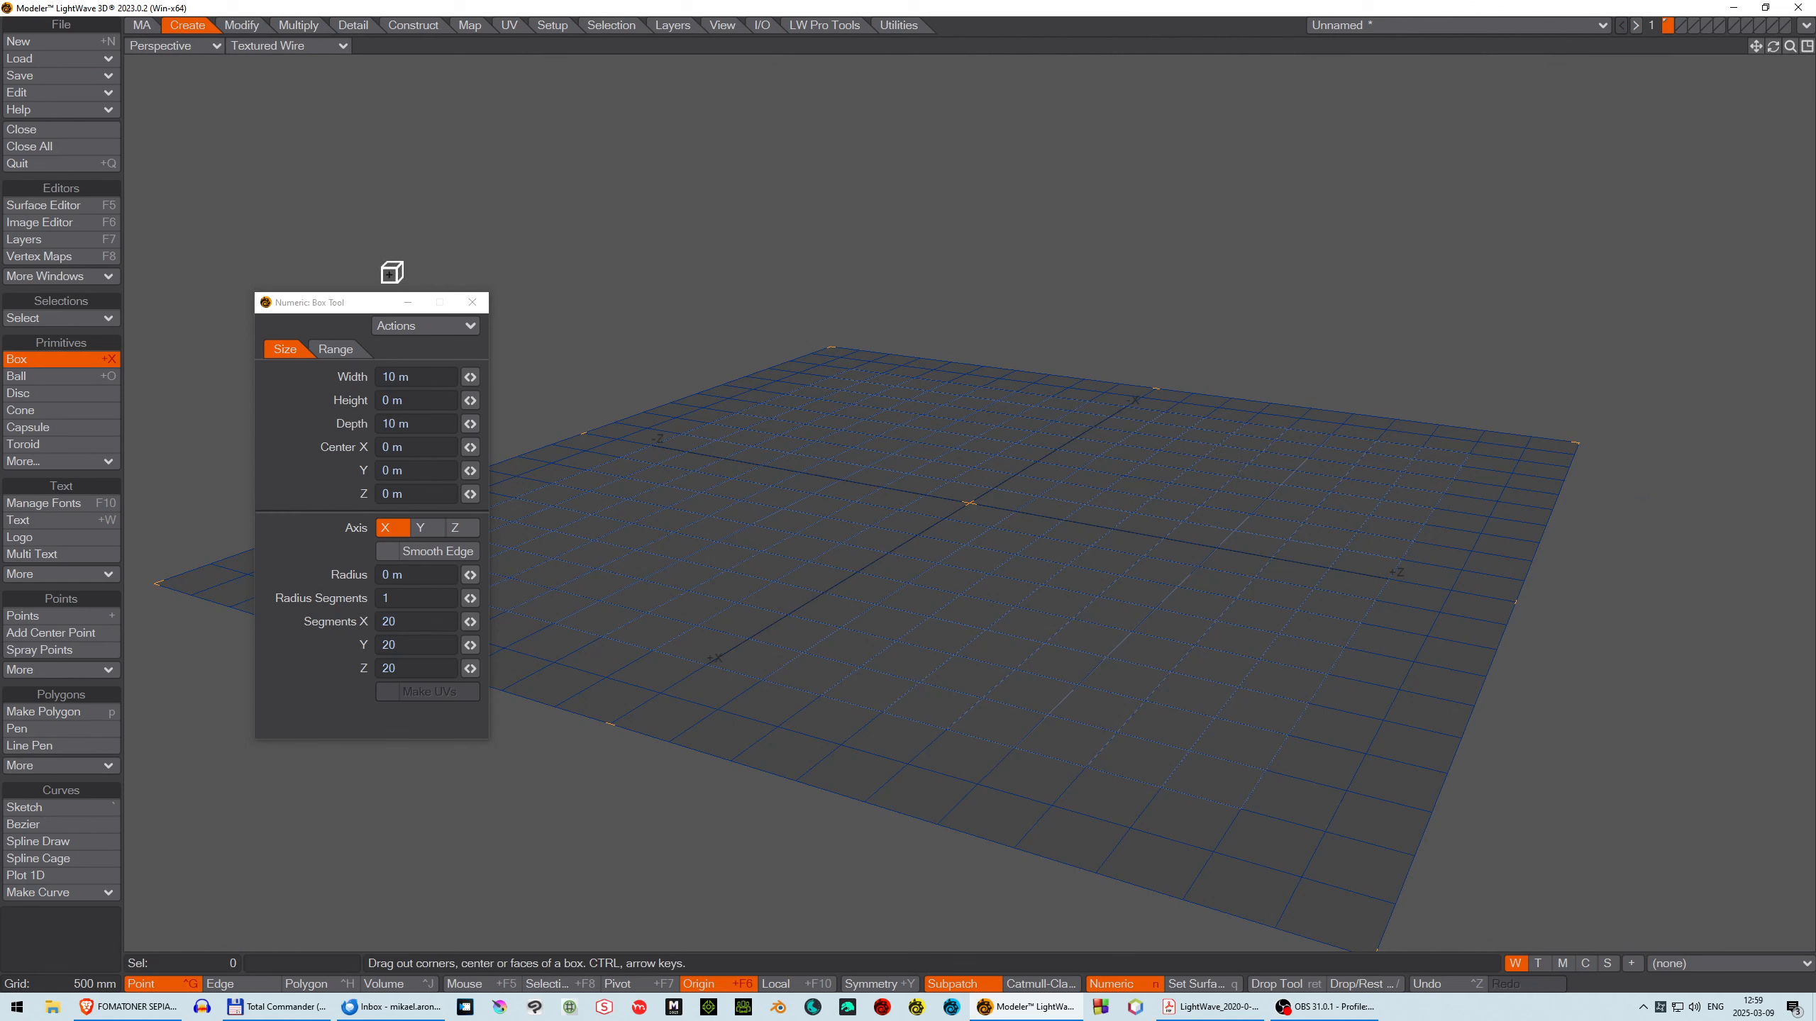
click(471, 302)
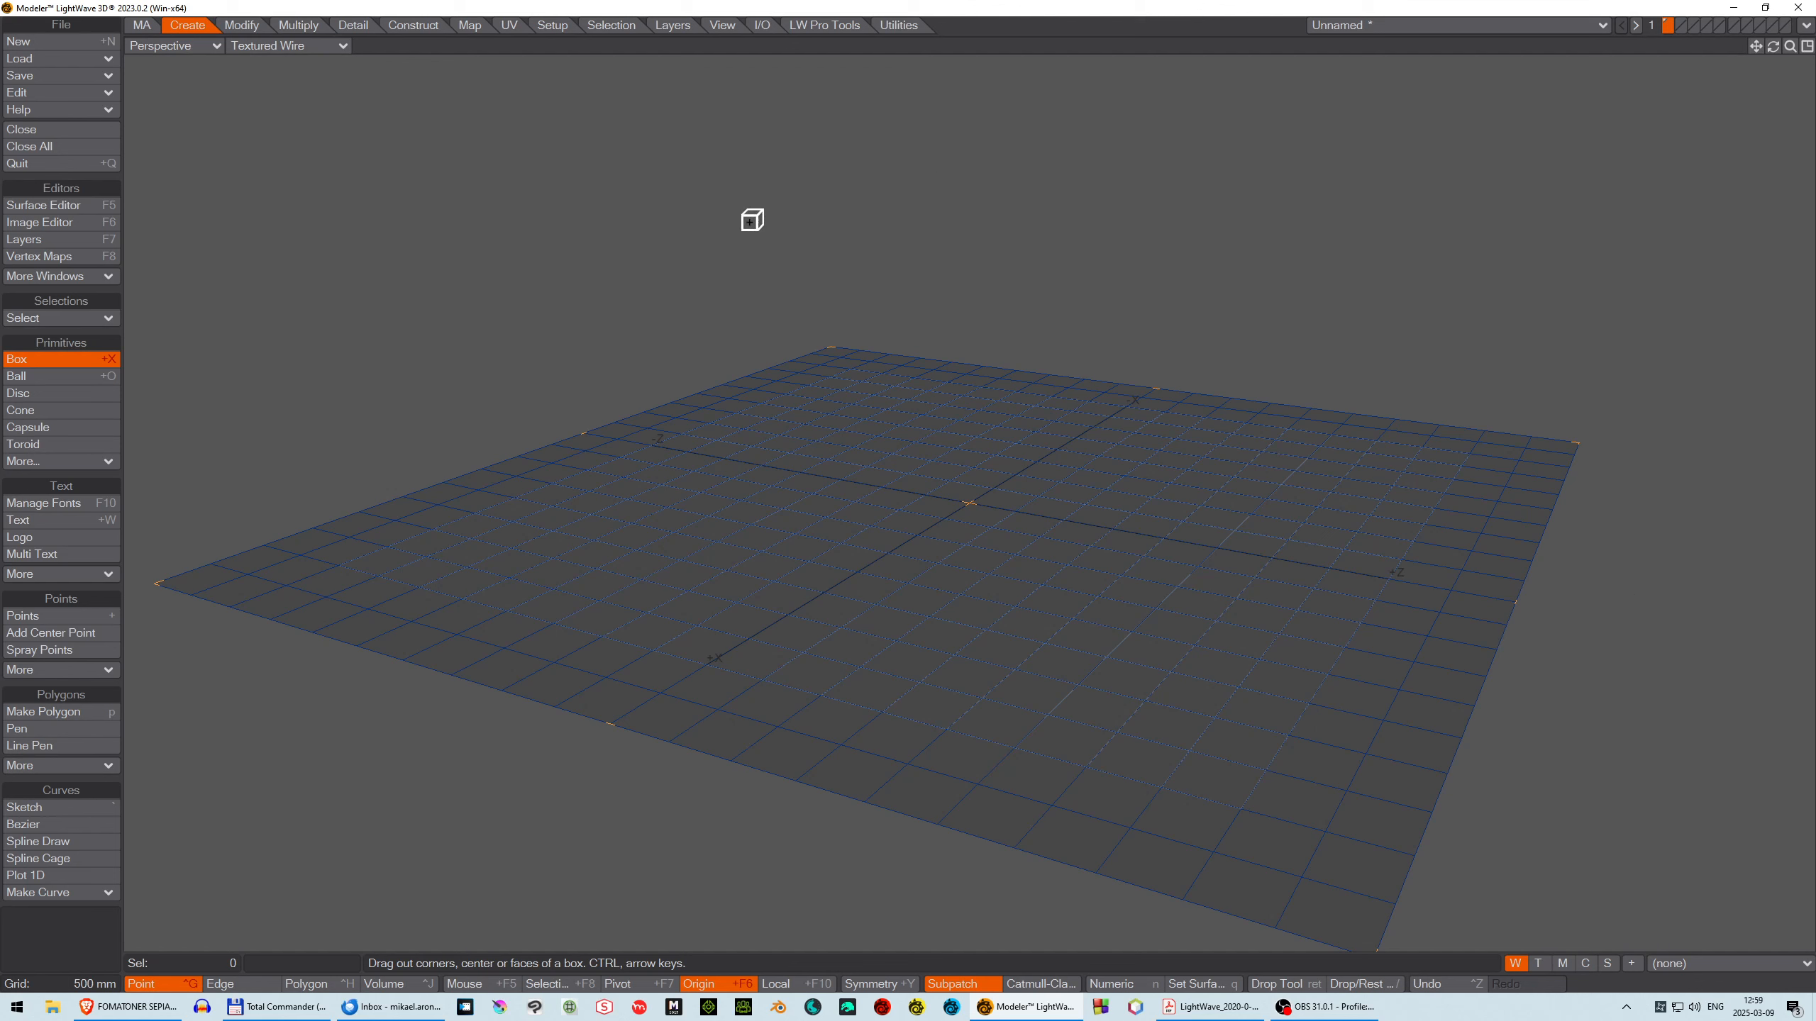
Create a new relative endomorph map named Morph for the plane.
click(1716, 965)
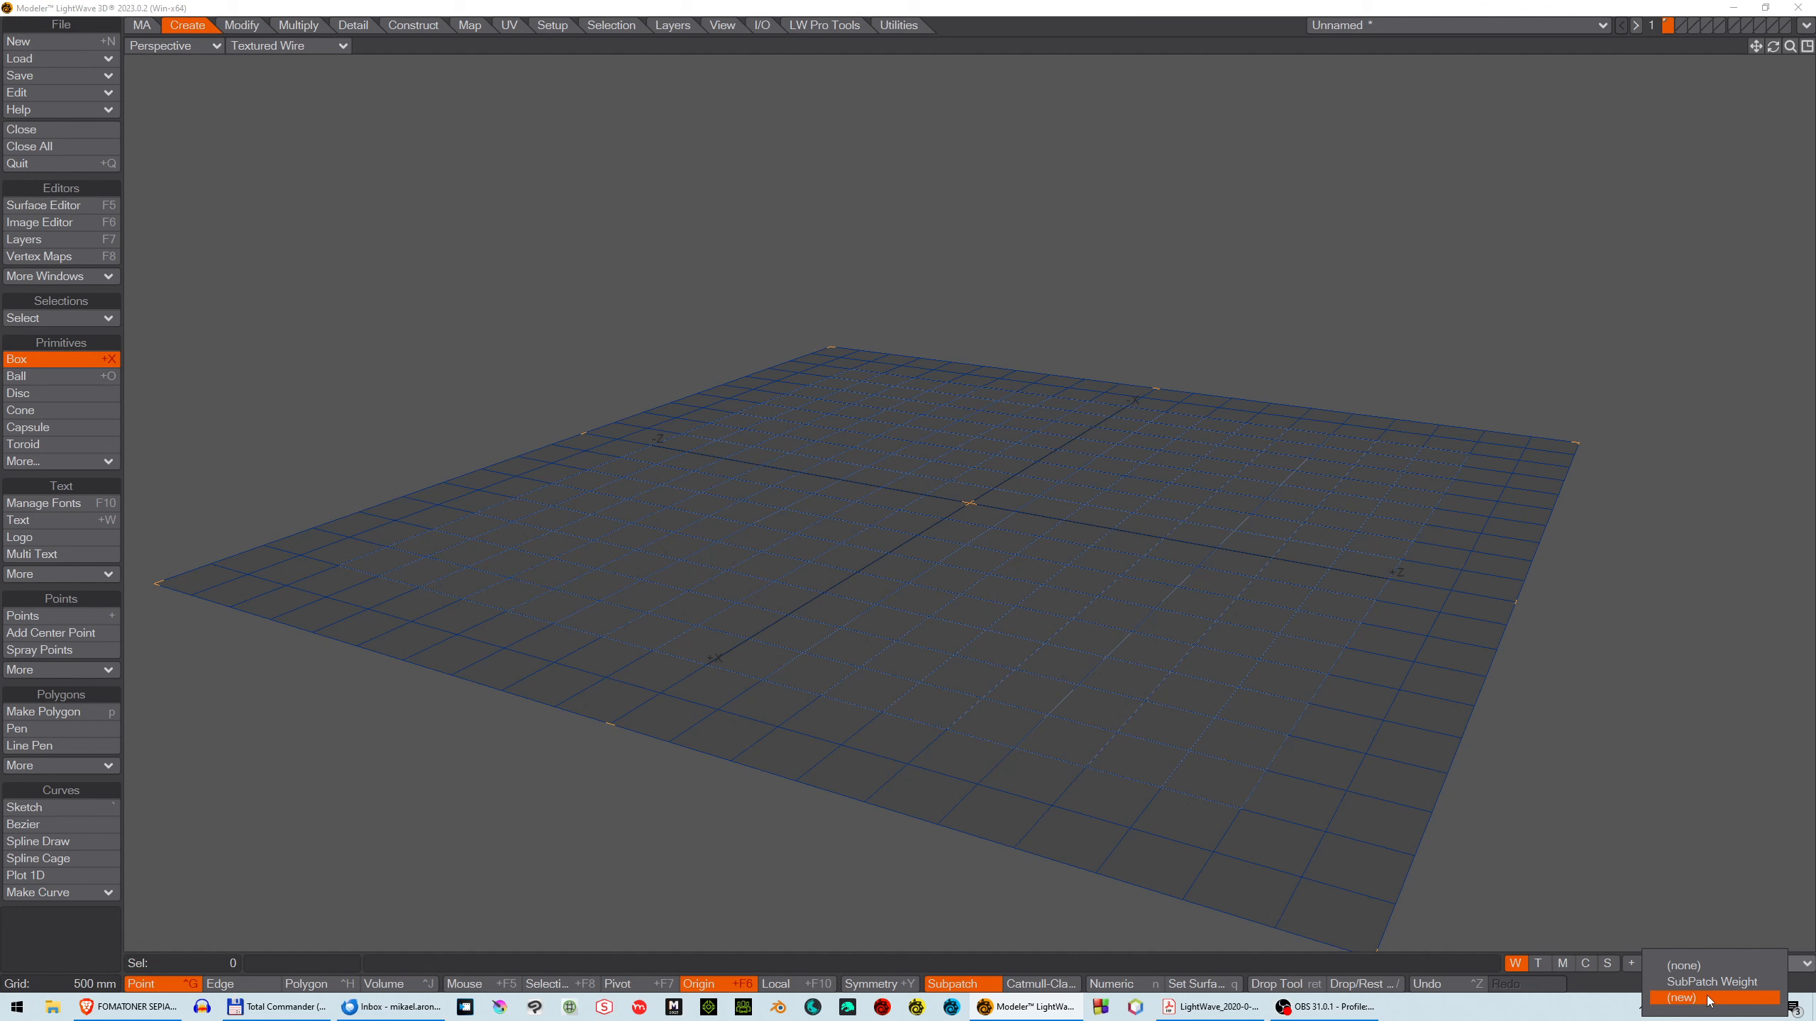
click(1563, 963)
click(1697, 966)
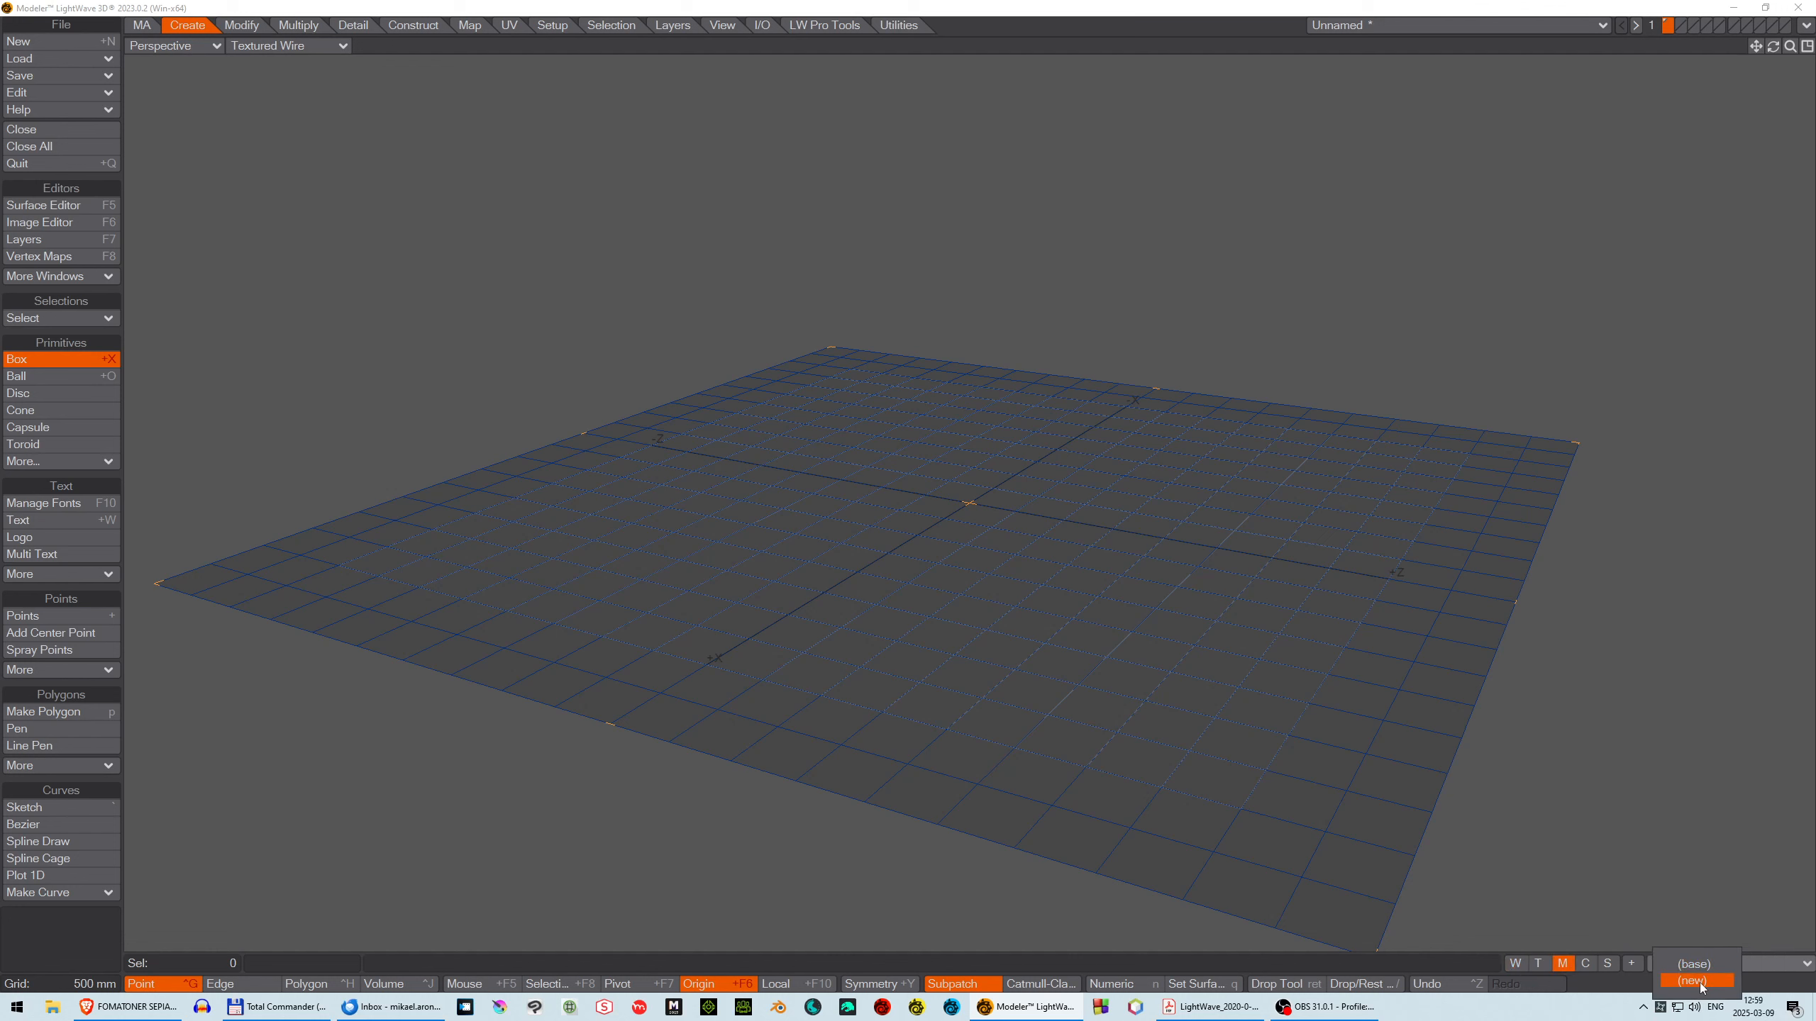
click(1697, 982)
click(959, 528)
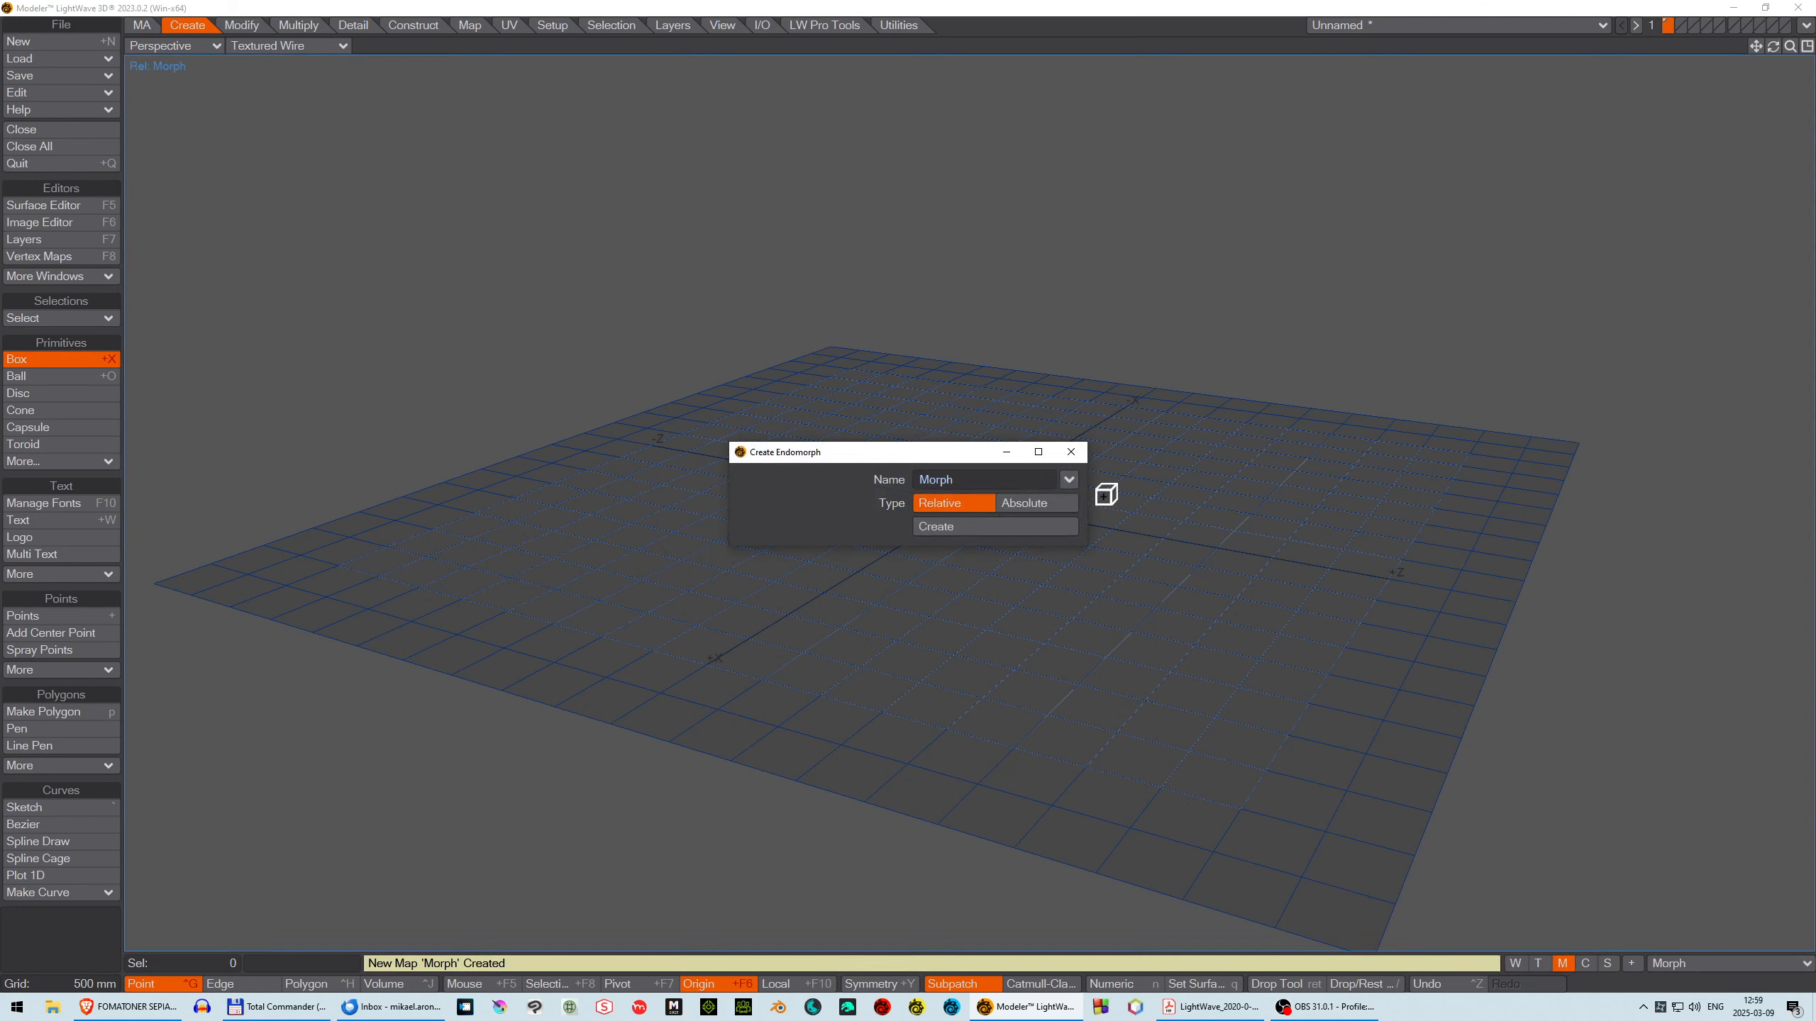
click(1071, 452)
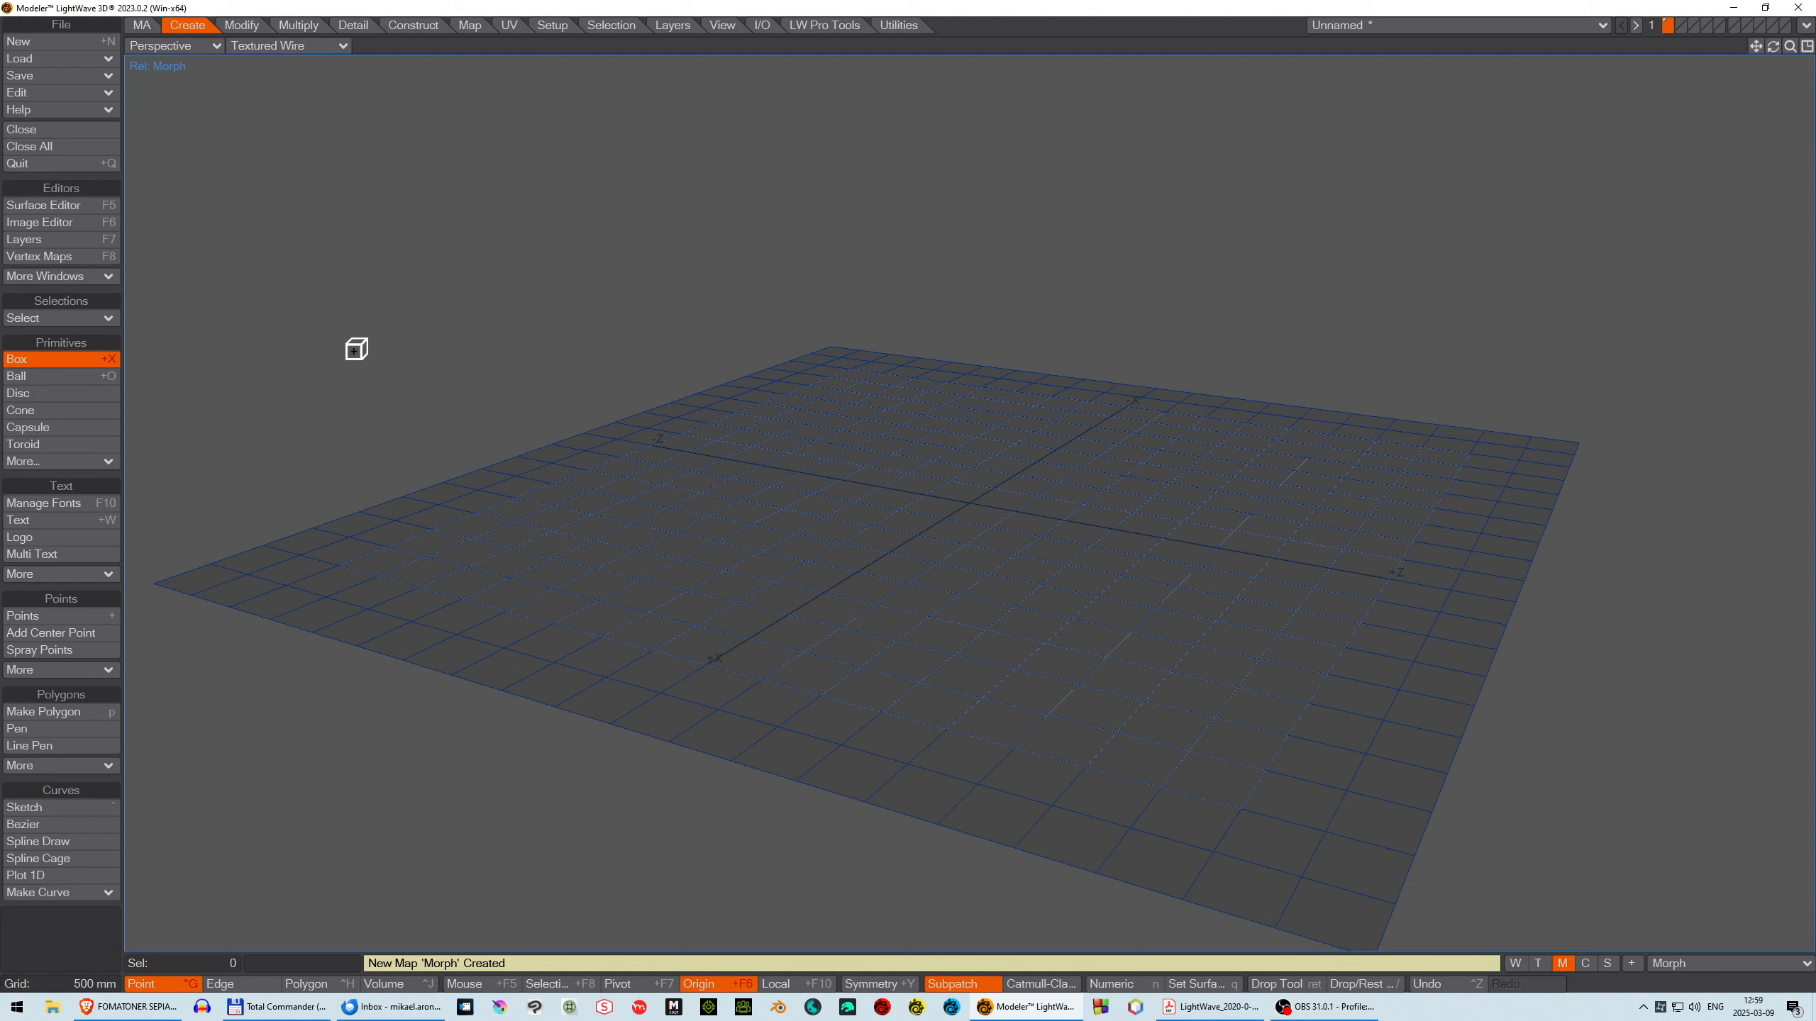
Show the plane in the Front view and open the numeric options of the Move tool.
click(238, 28)
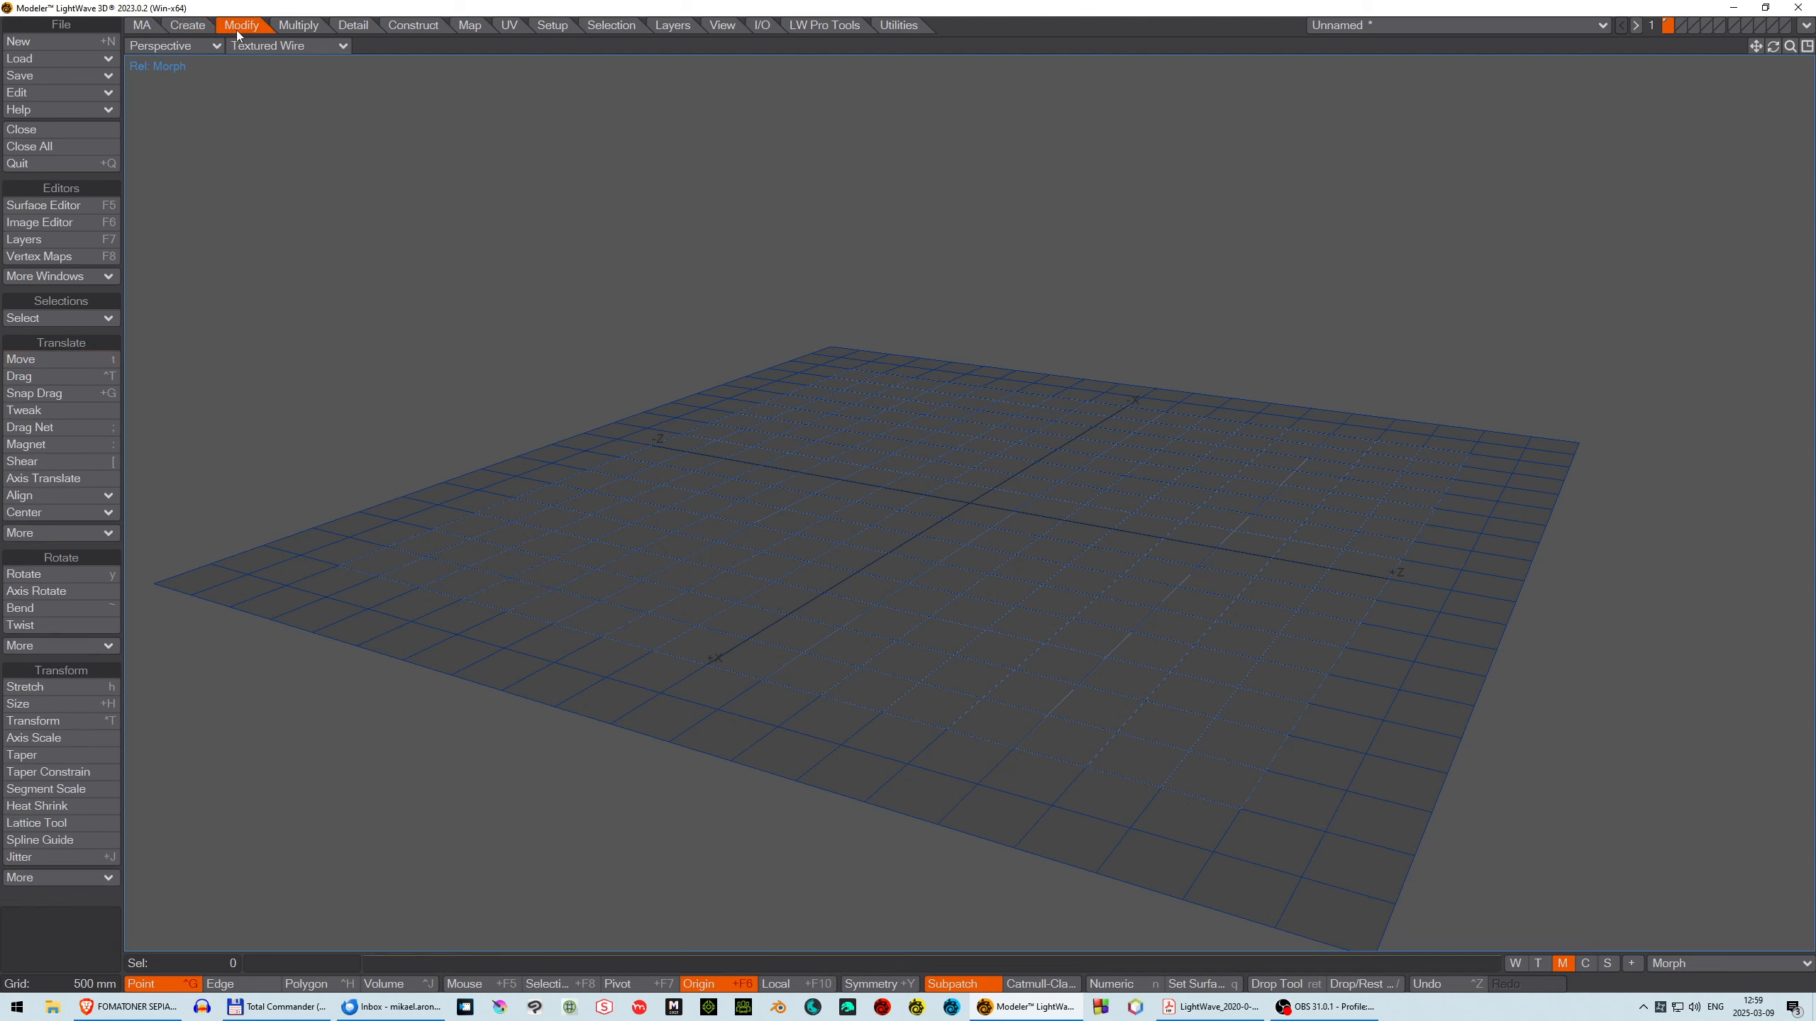
click(175, 46)
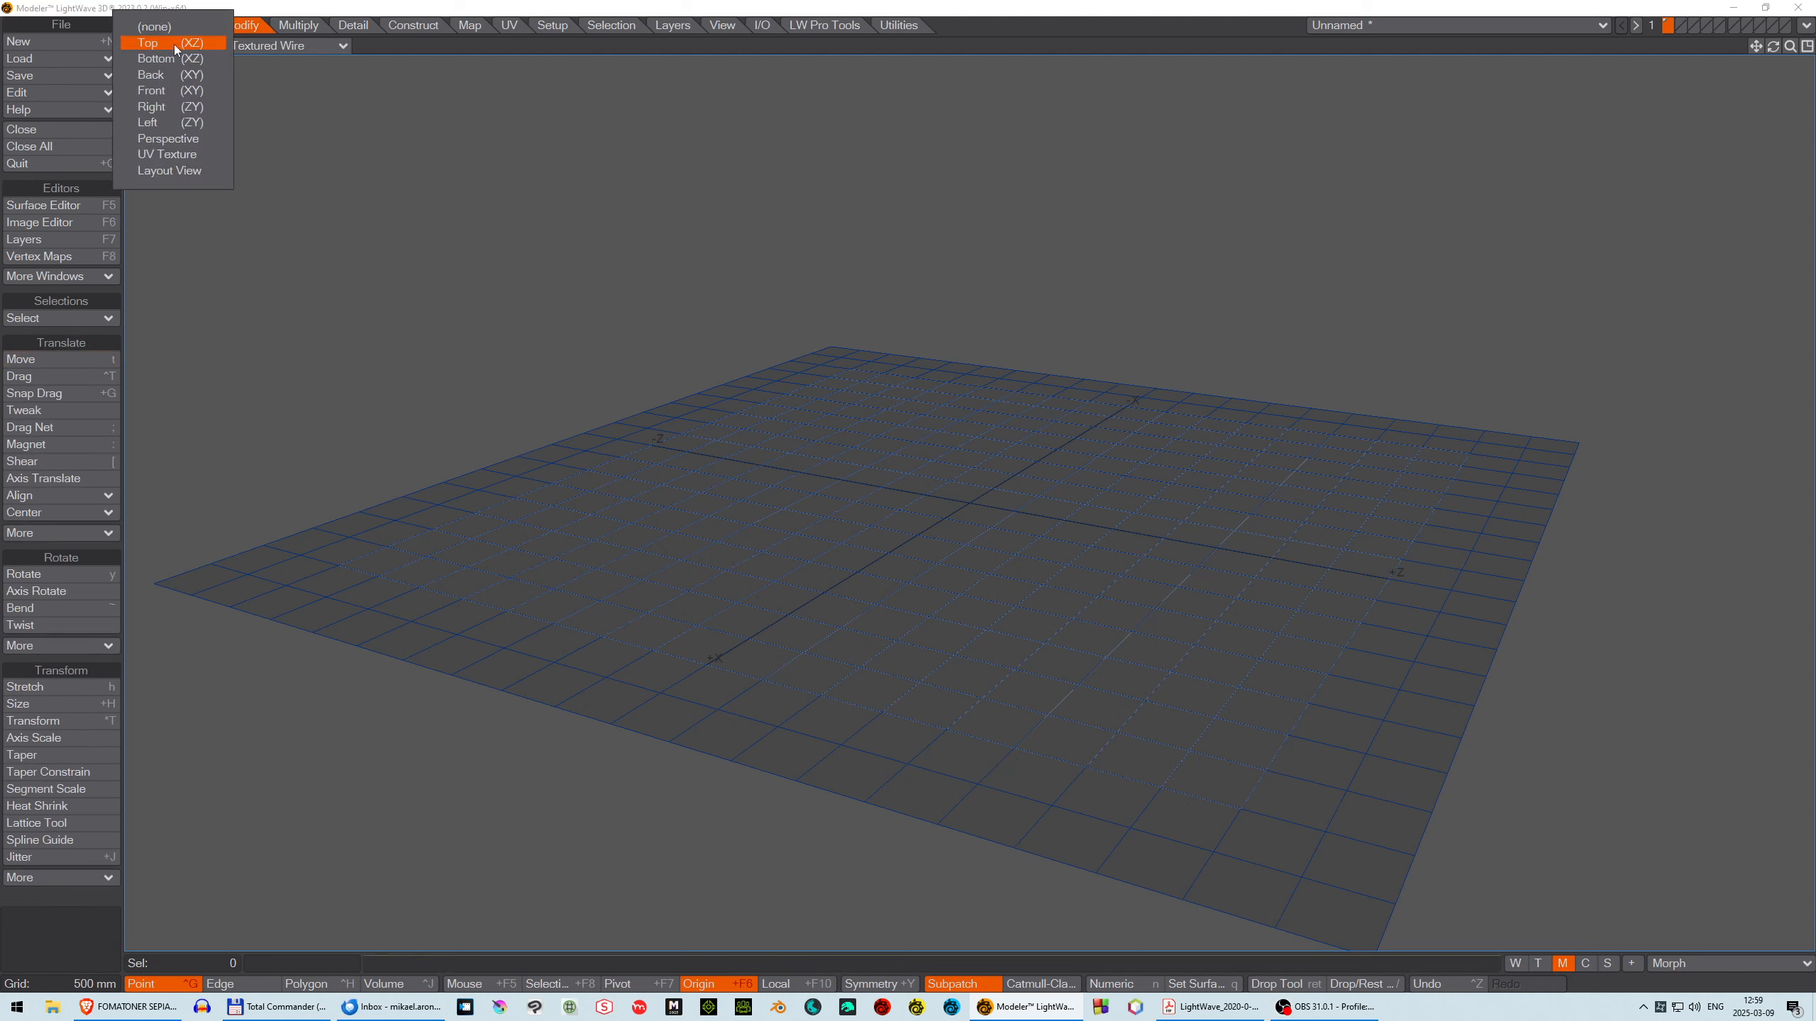
click(164, 89)
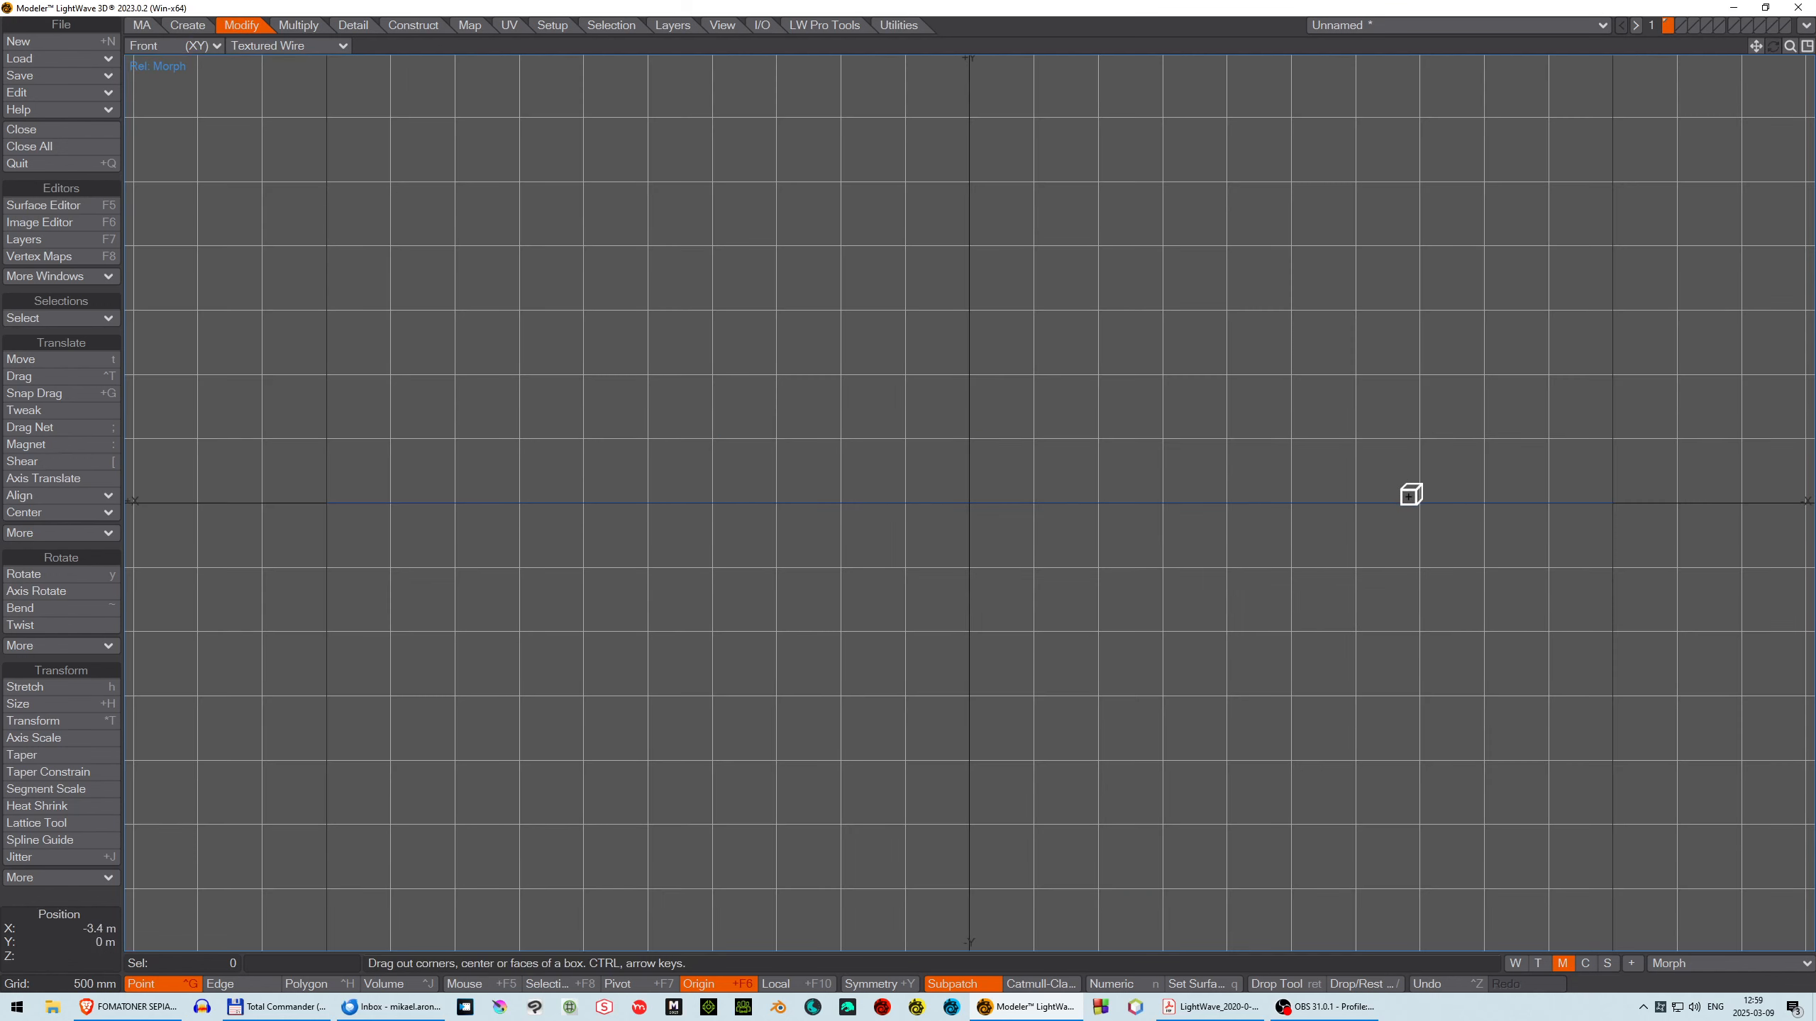
click(34, 359)
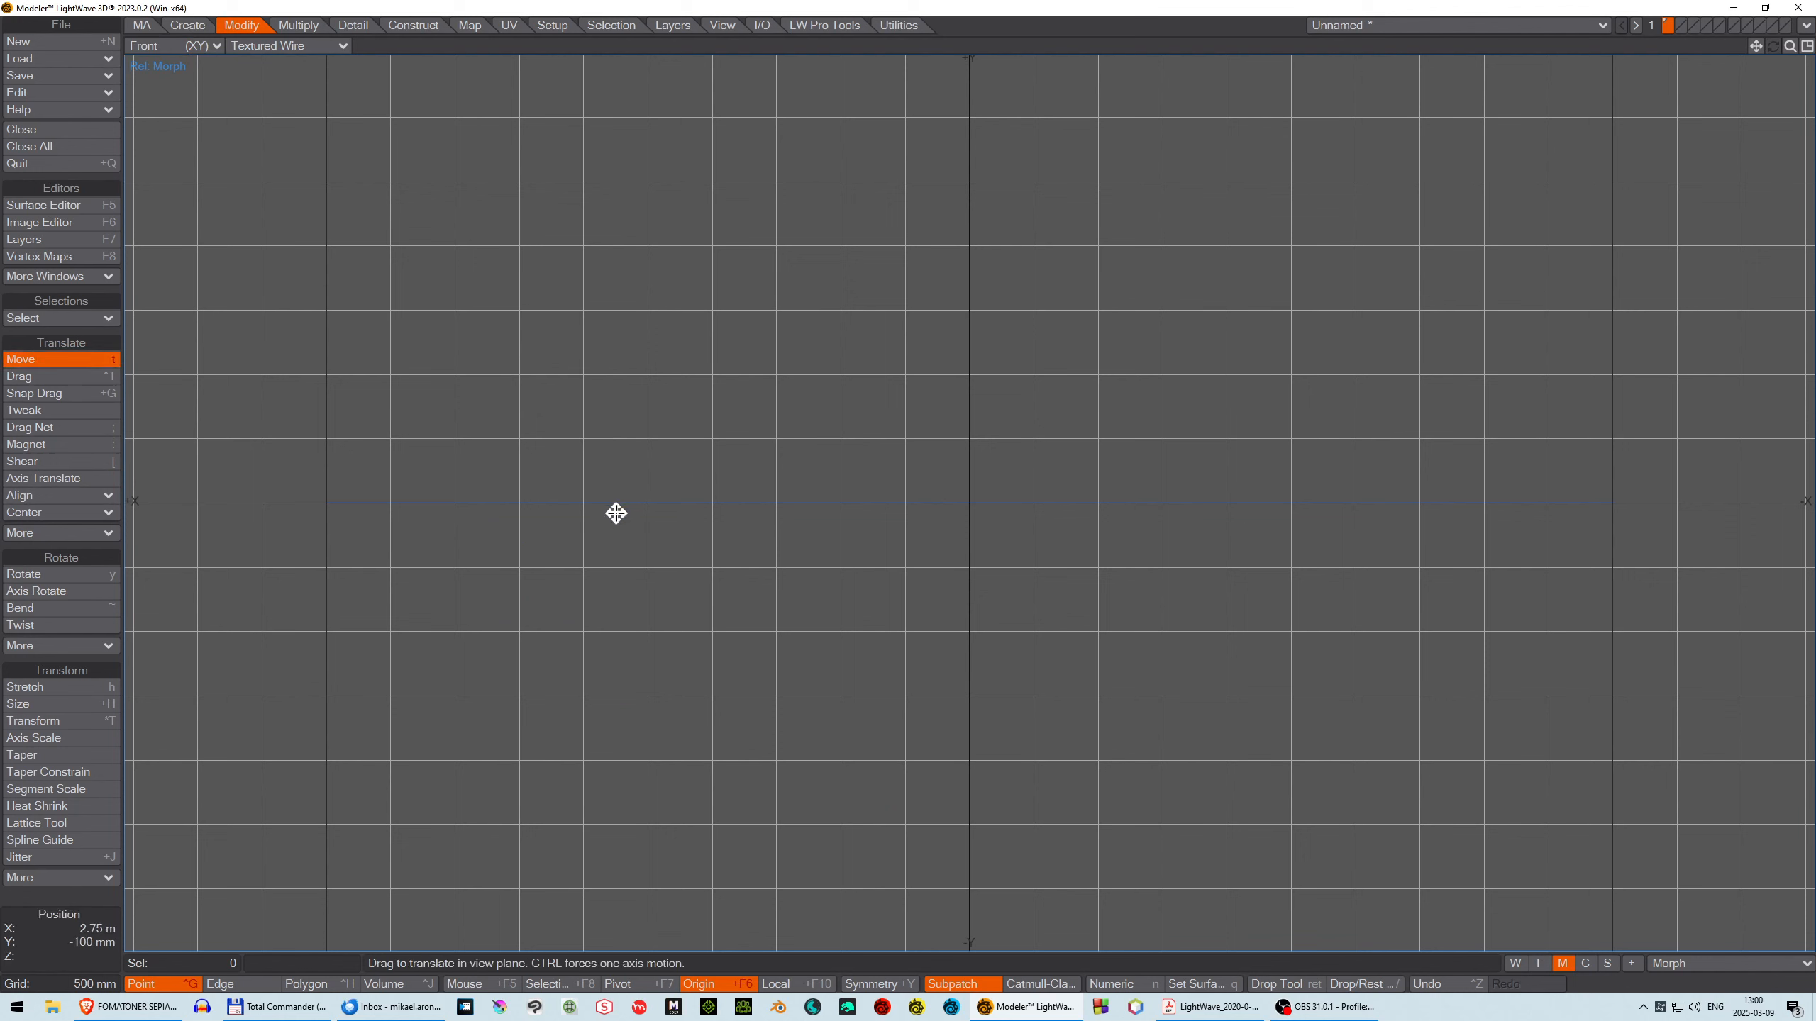
key(n)
drag(325, 309, 180, 306)
drag(325, 359, 320, 362)
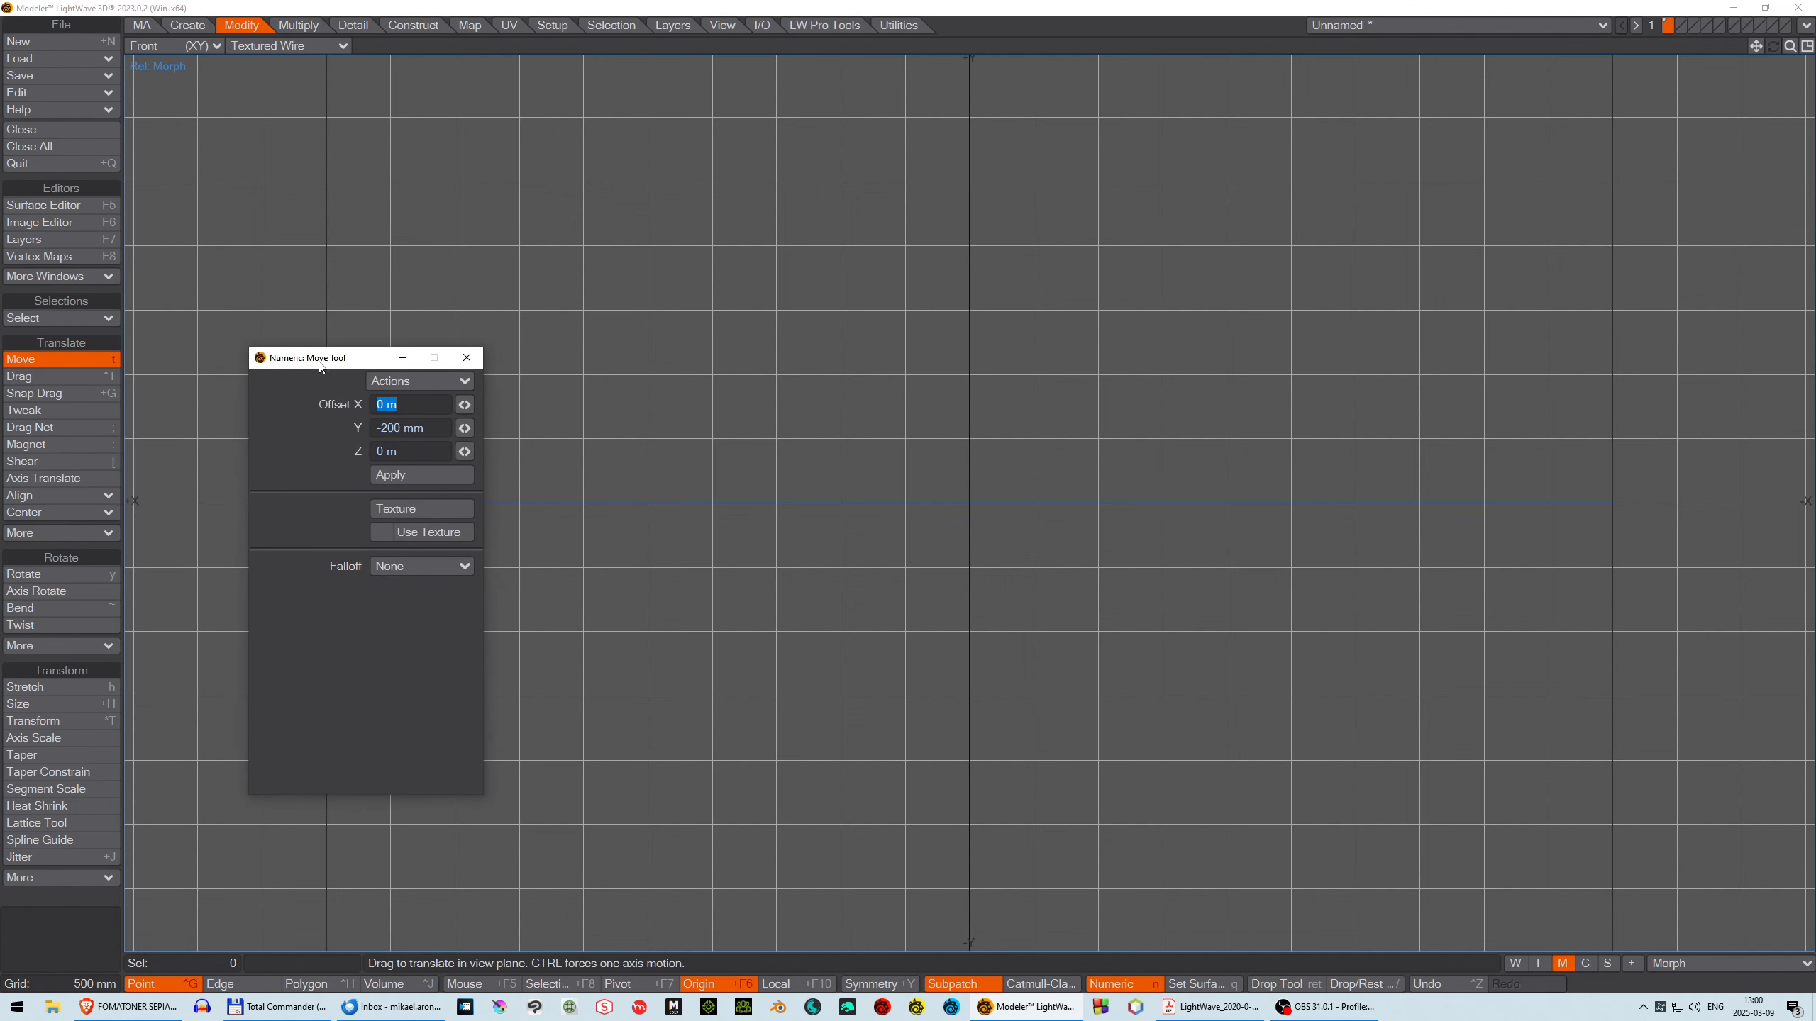
Try moving the whole plane up about 1.25 m without a texture and undo the move.
drag(991, 499, 986, 338)
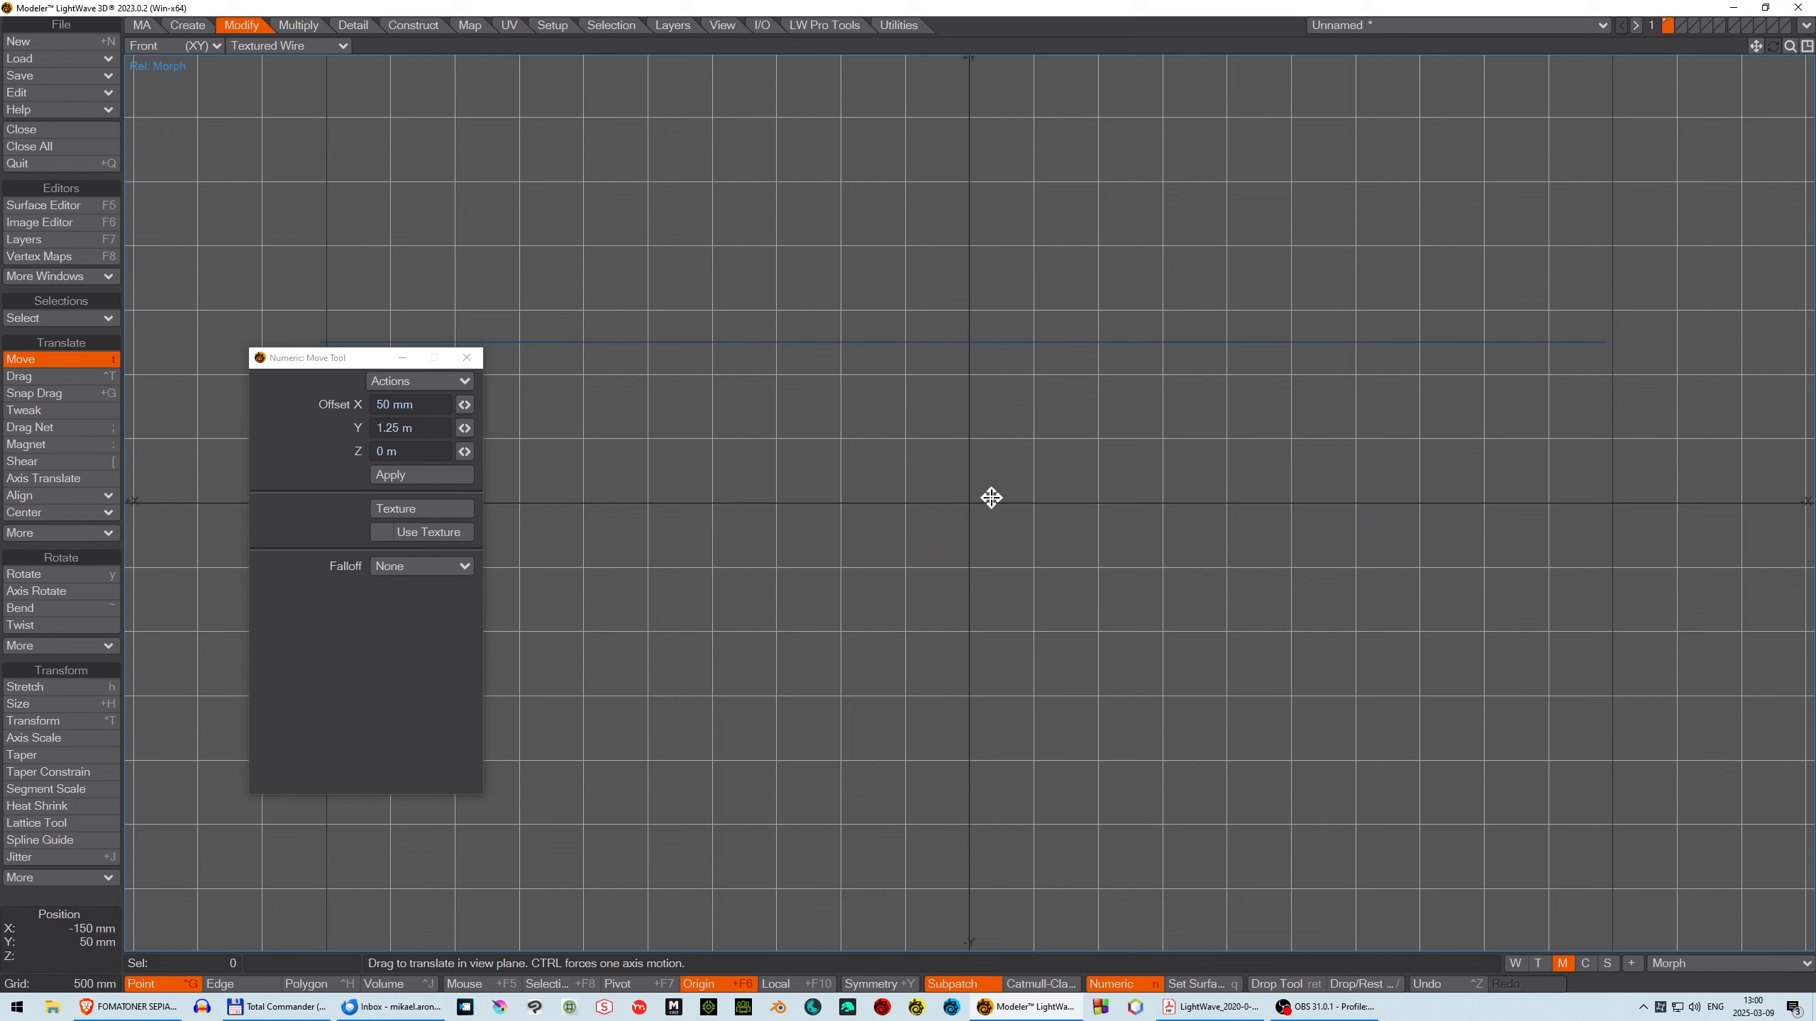
key(ctrl+z)
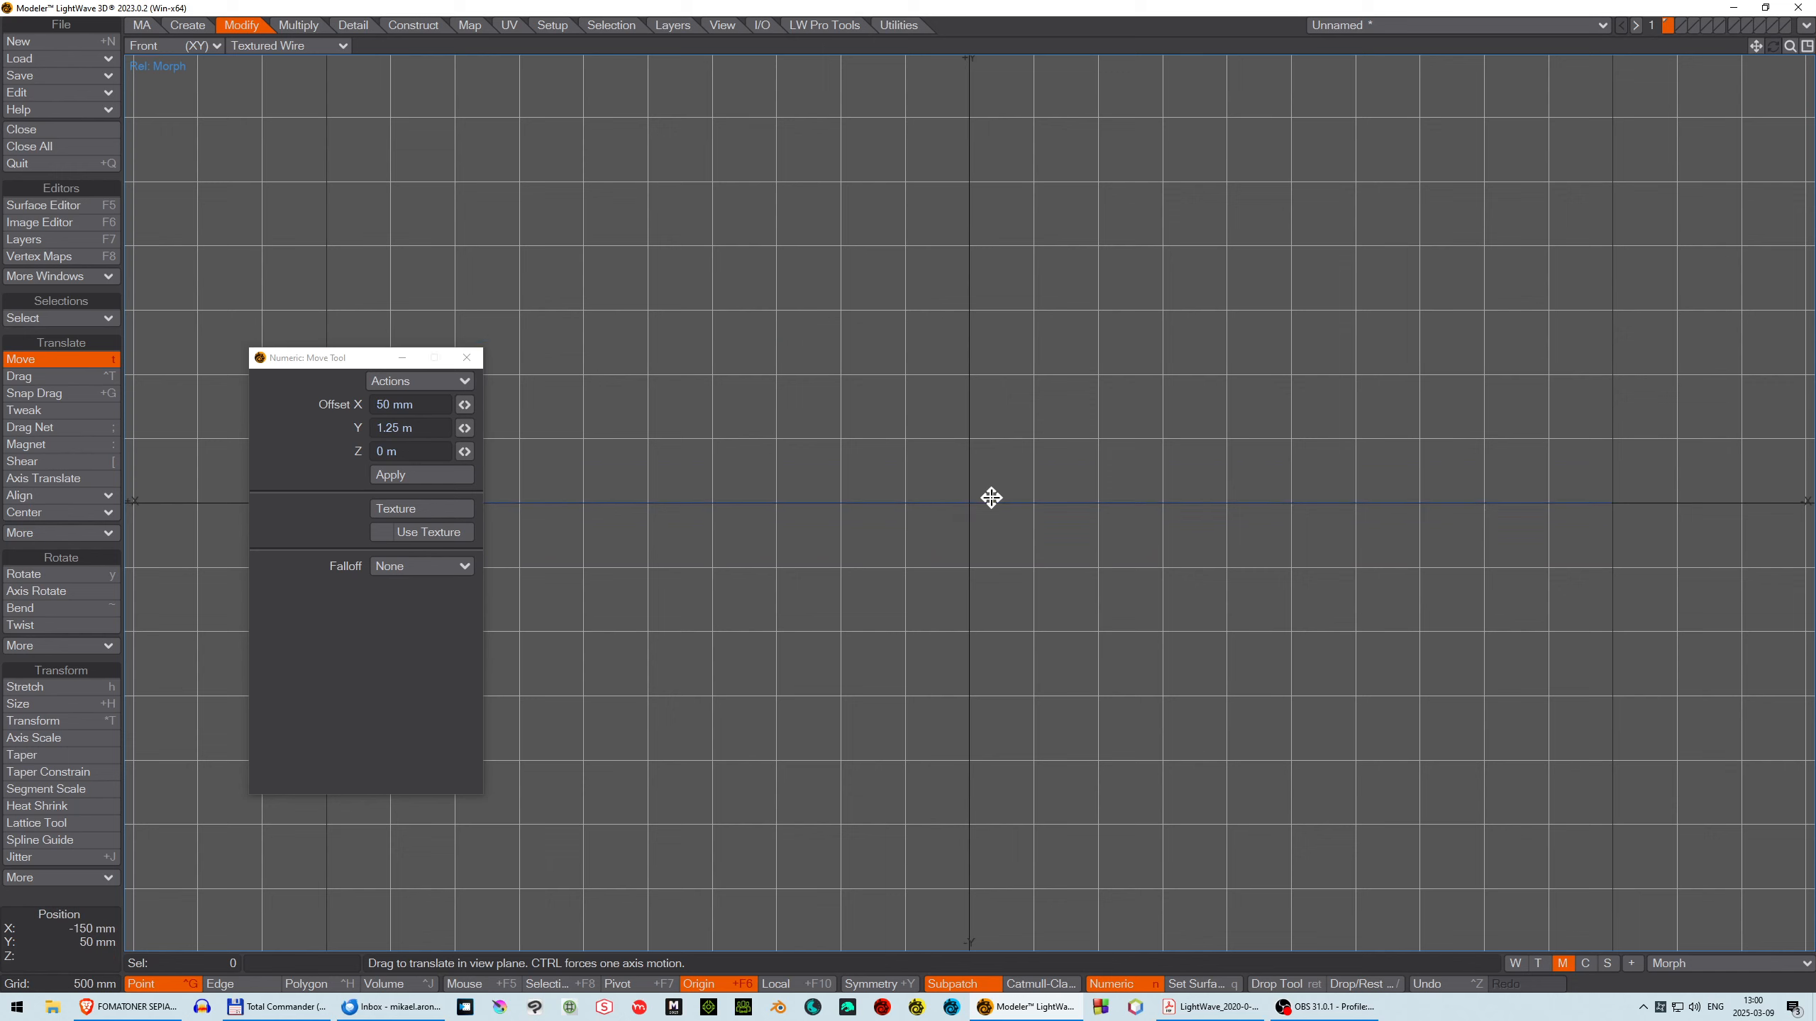
Enable texture use for the Move tool and apply automatic sizing to its Turbulence procedural texture.
click(377, 530)
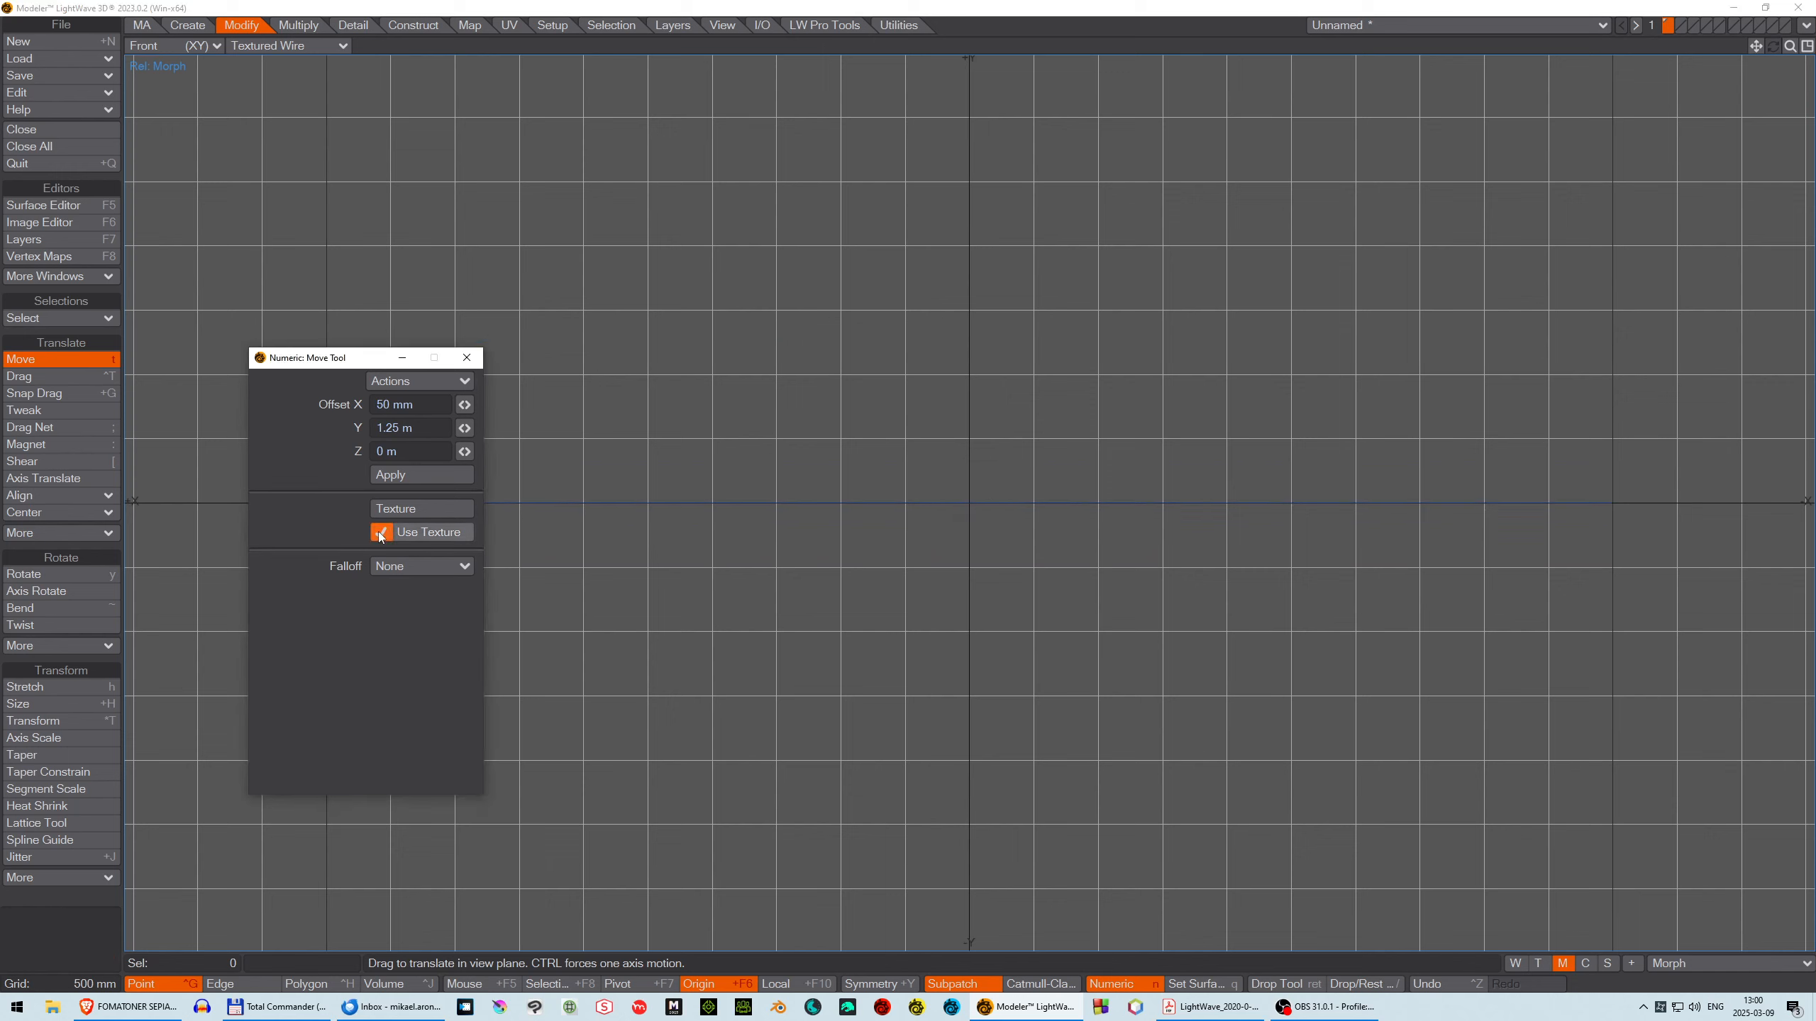
click(389, 511)
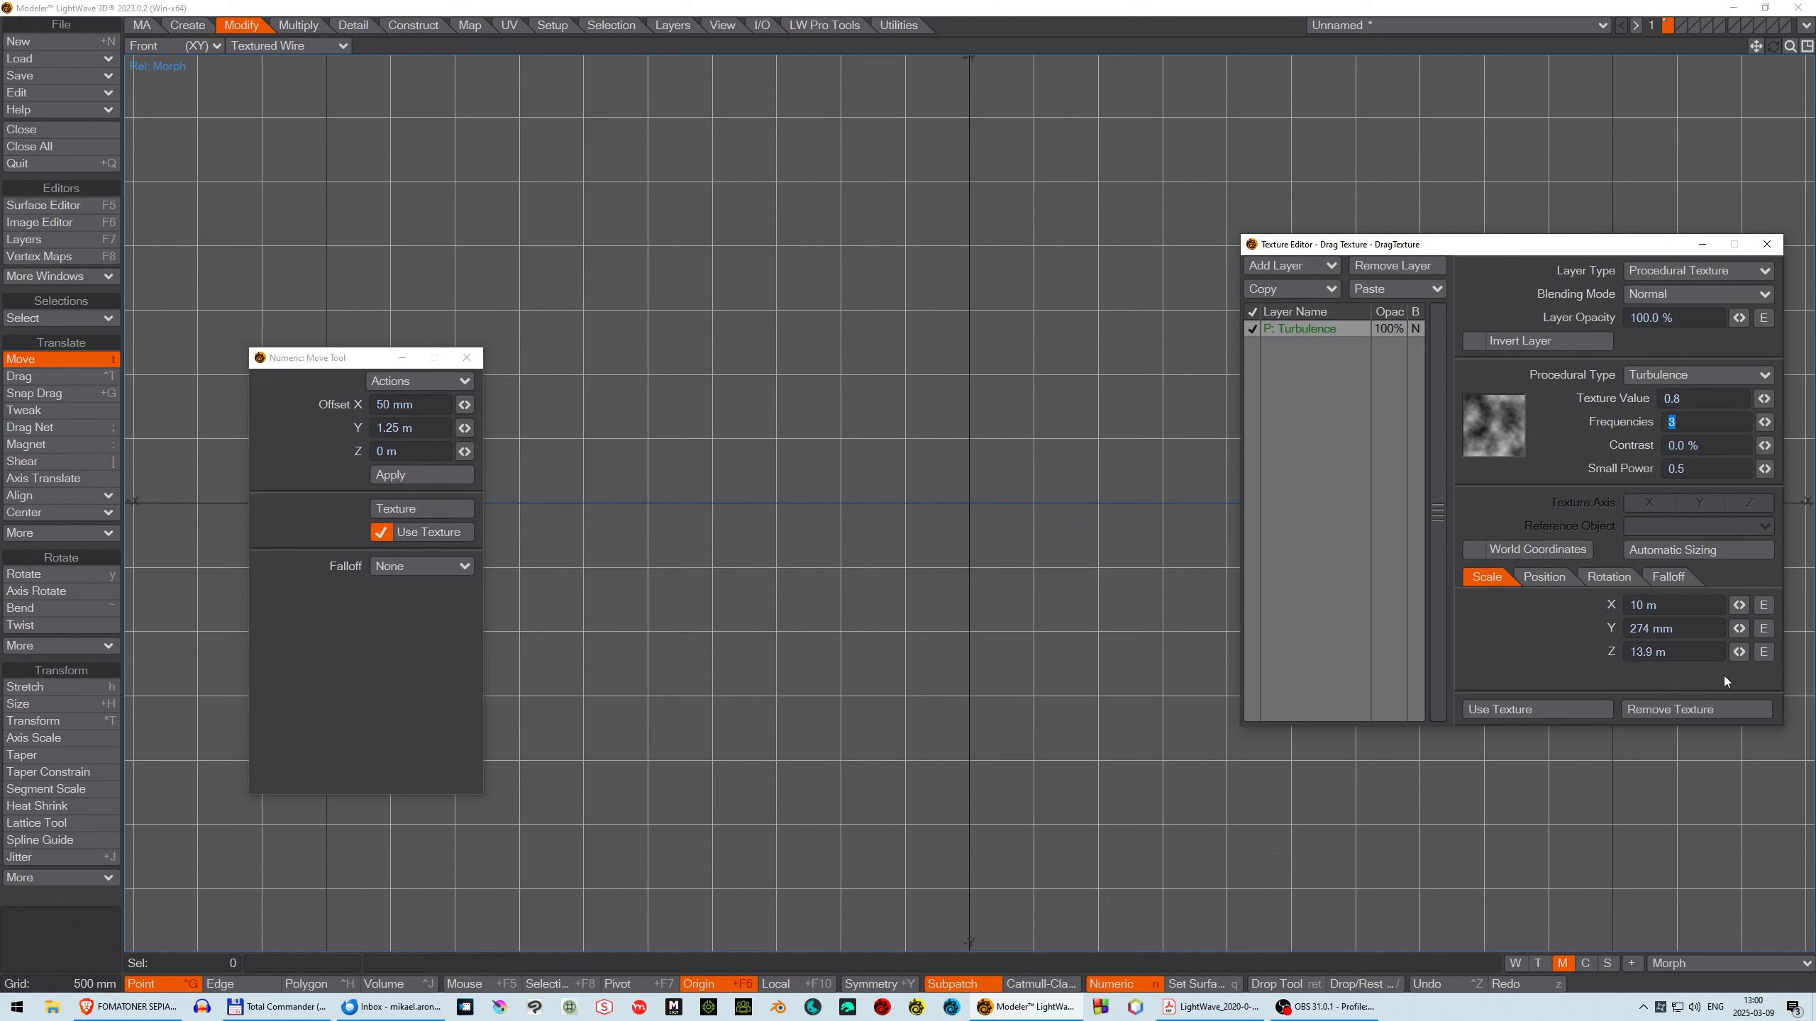
click(1674, 550)
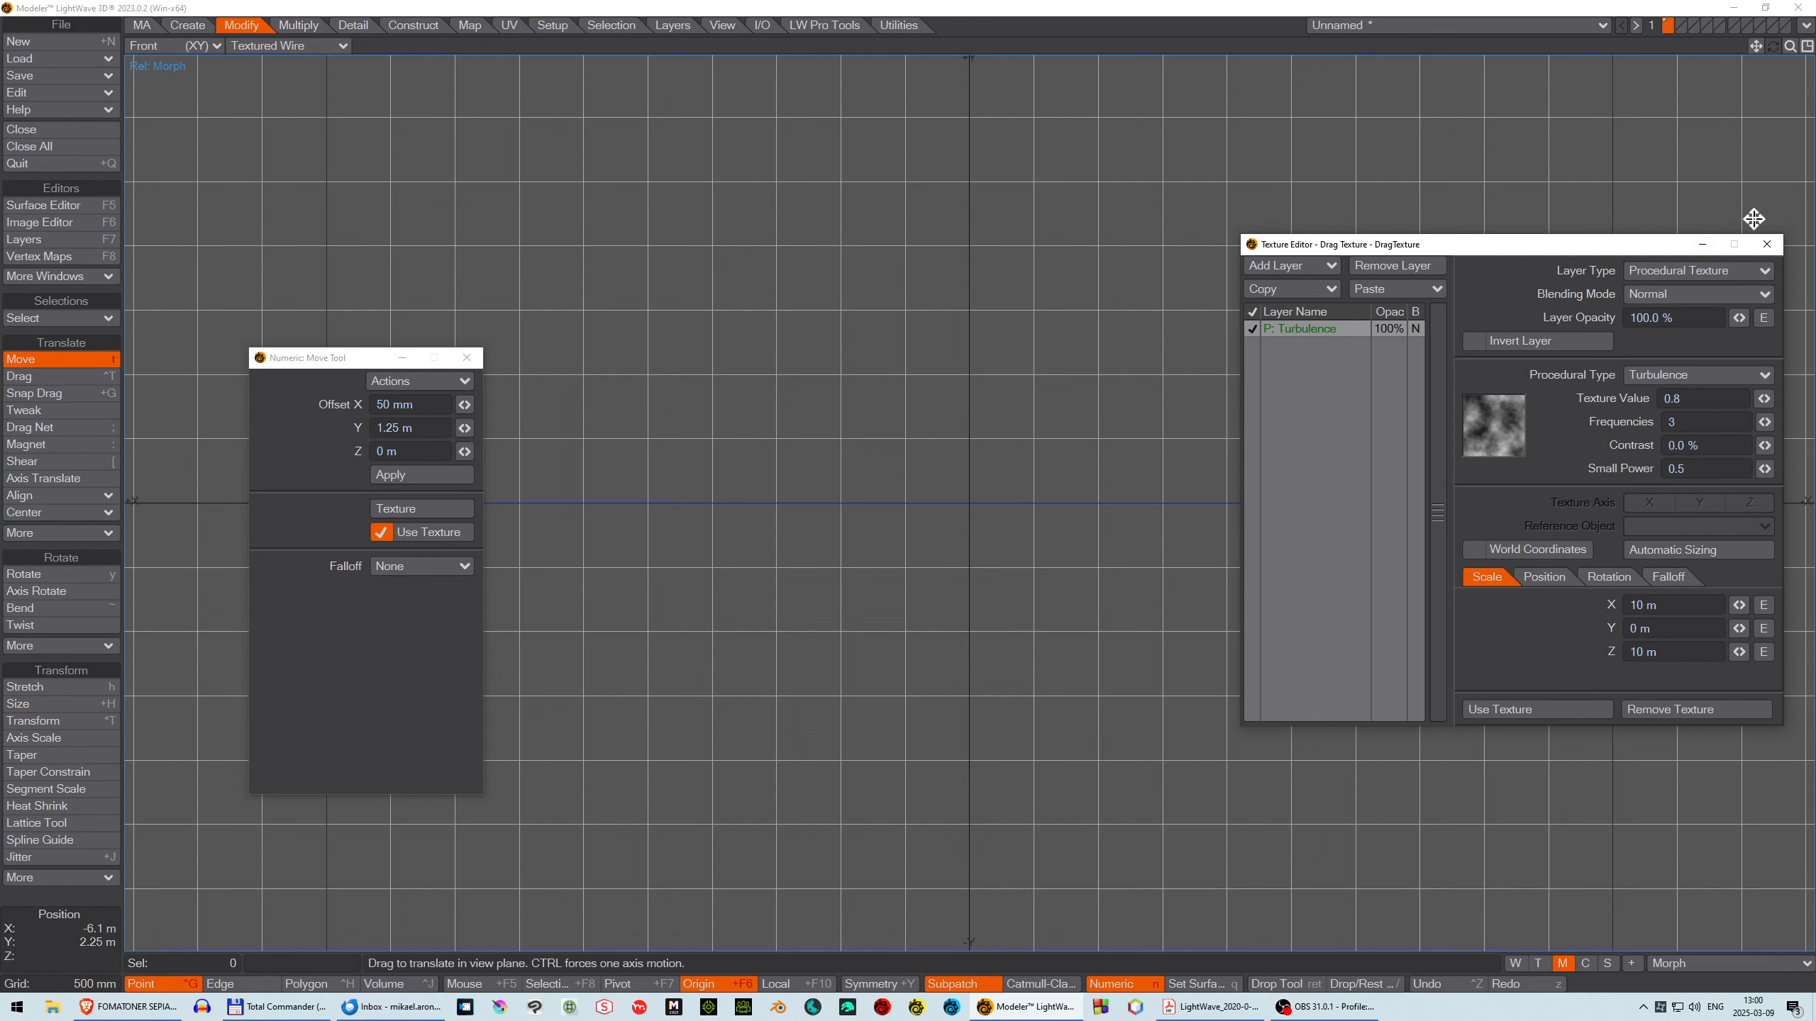
click(1765, 246)
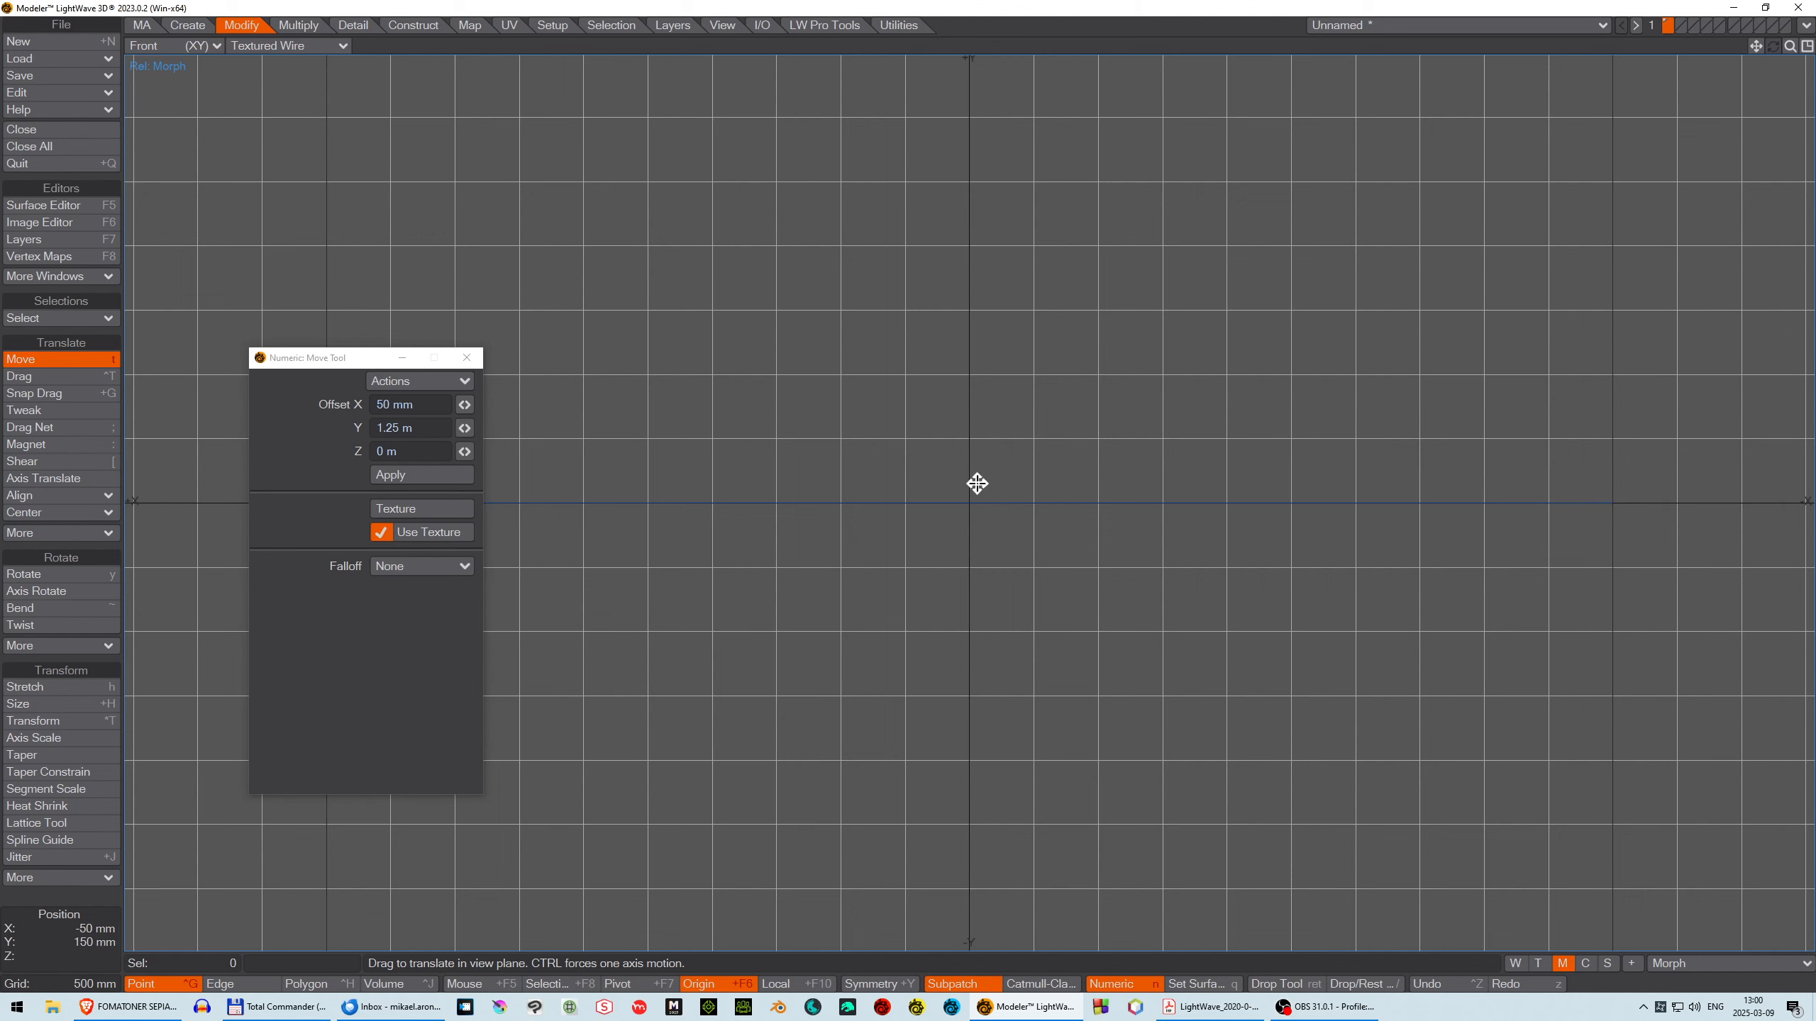
Displace the plane into uneven terrain by moving it up about 4.85 m through the Turbulence texture.
drag(963, 500, 993, 51)
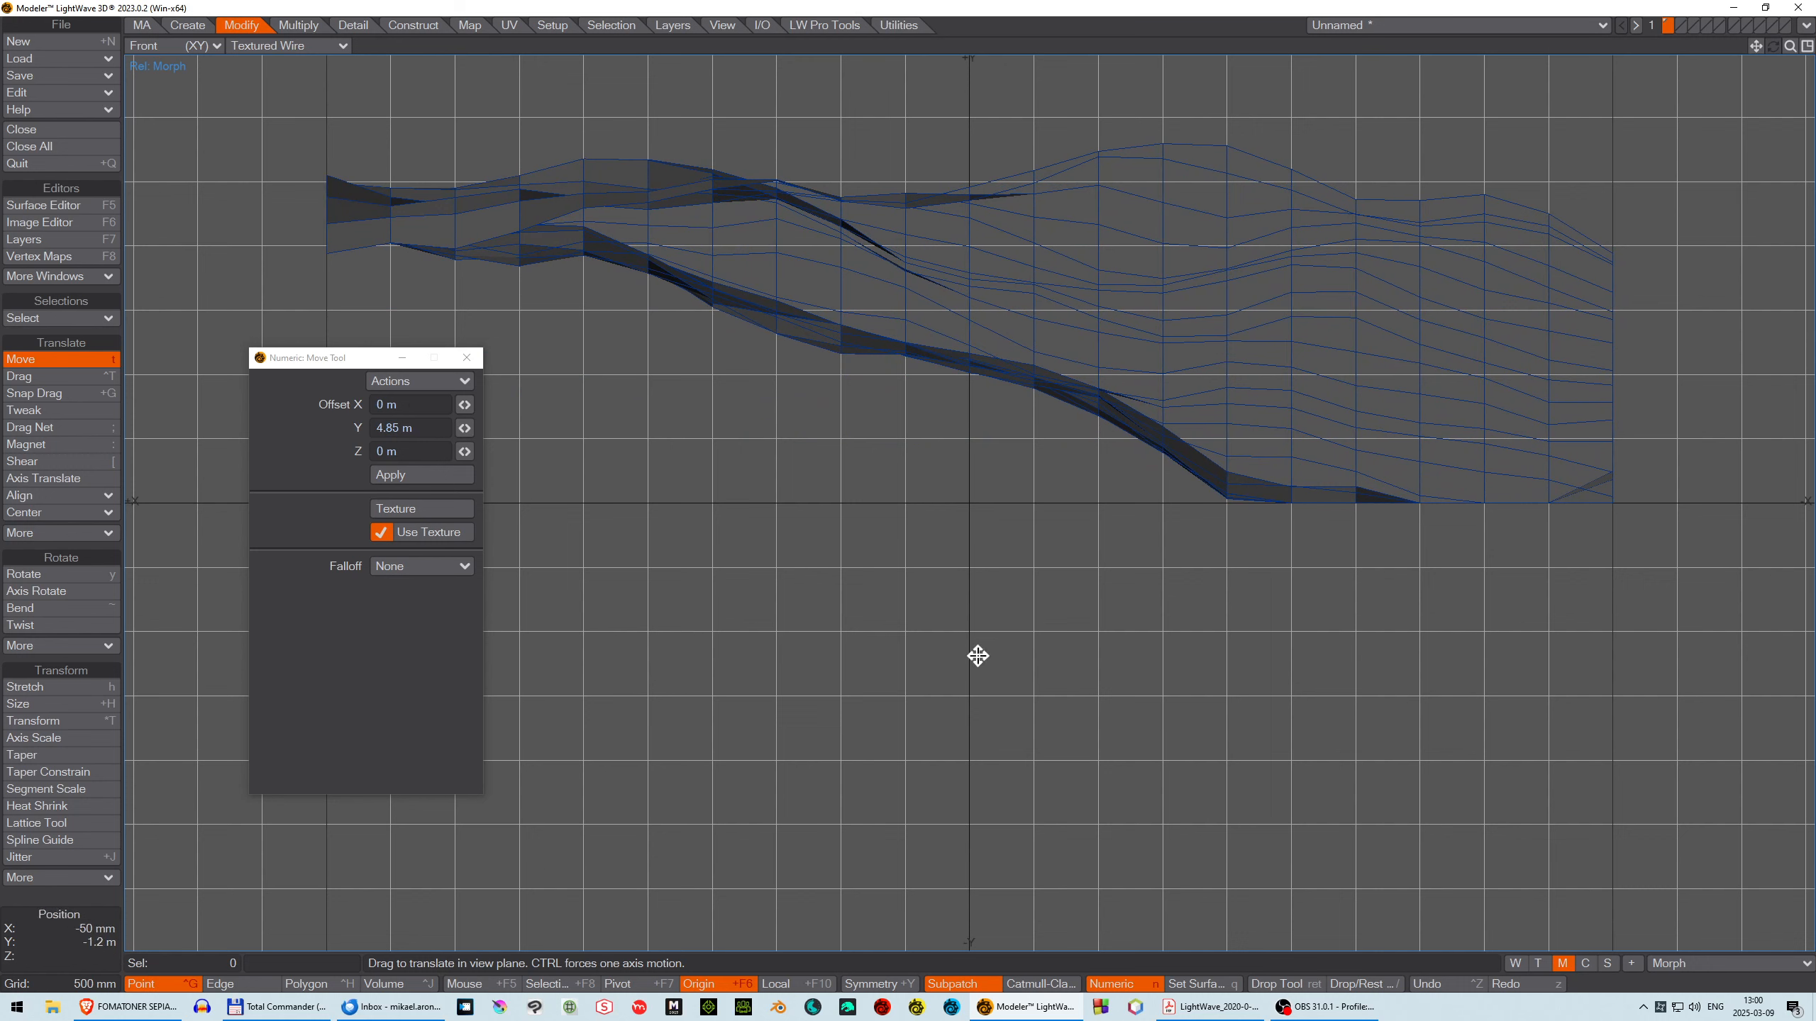
key(Return)
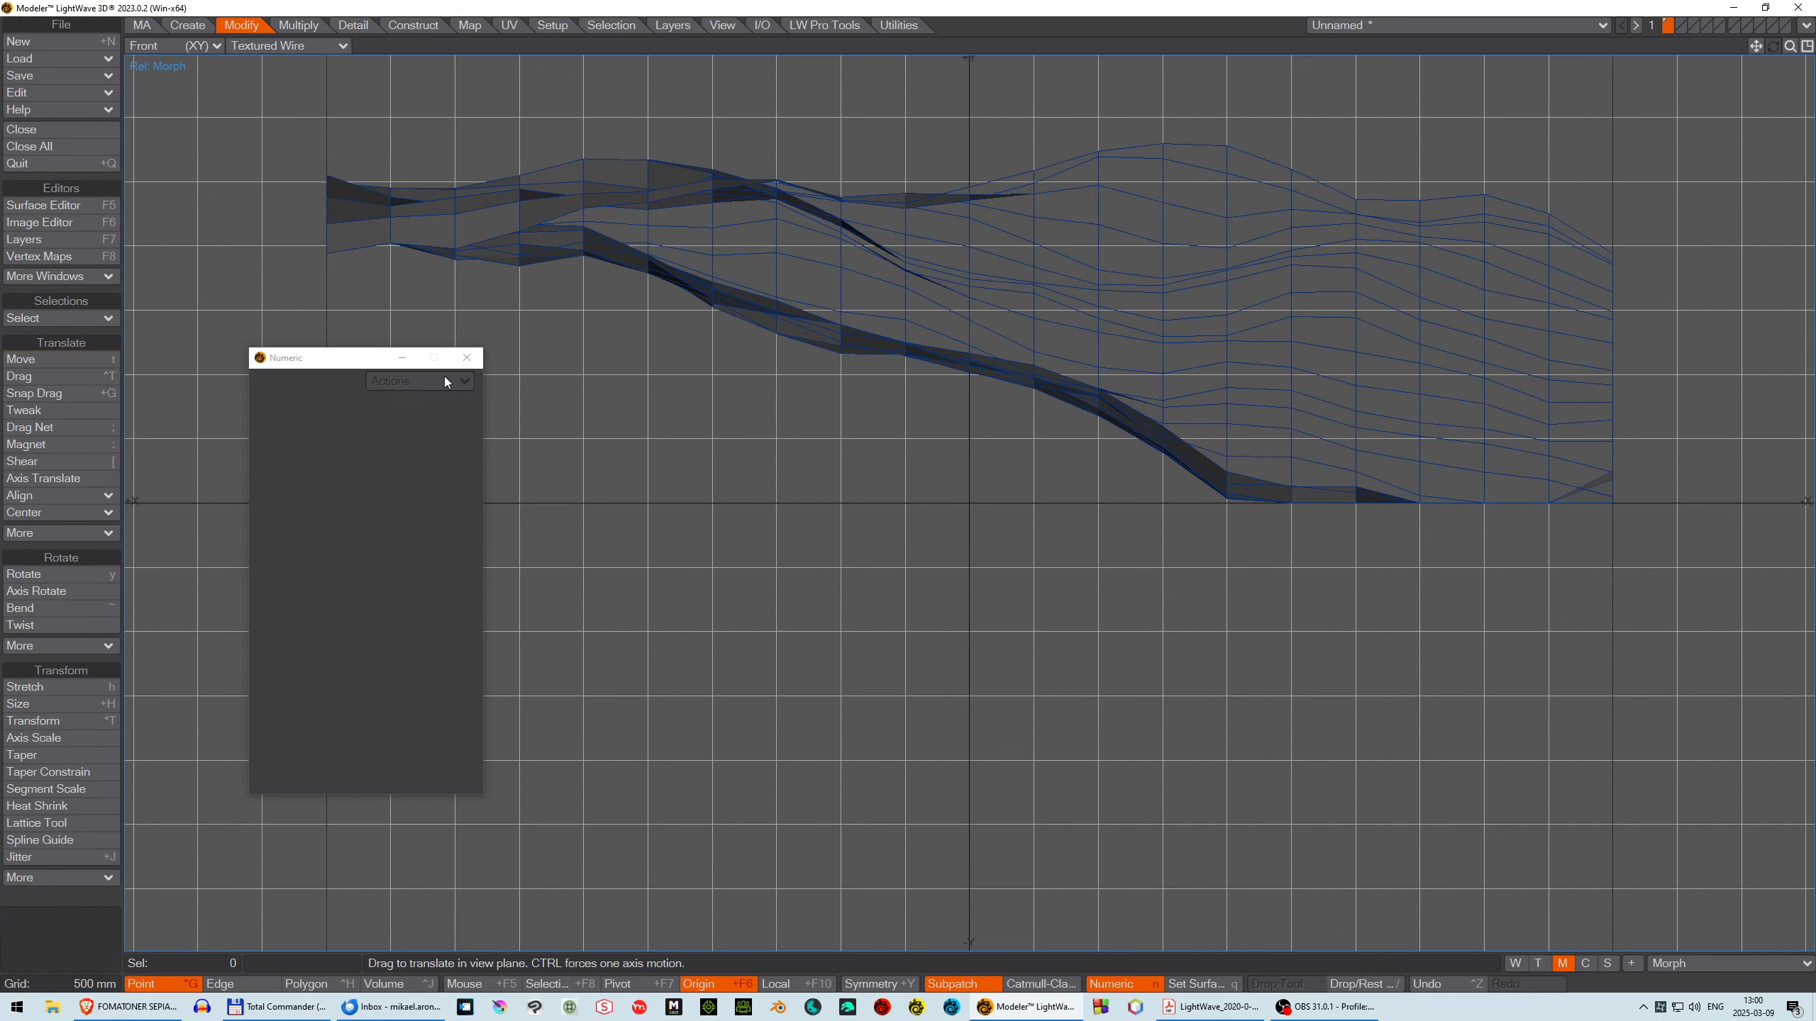
Close the numeric options and show the displaced terrain from above in a Perspective view.
click(466, 359)
click(150, 46)
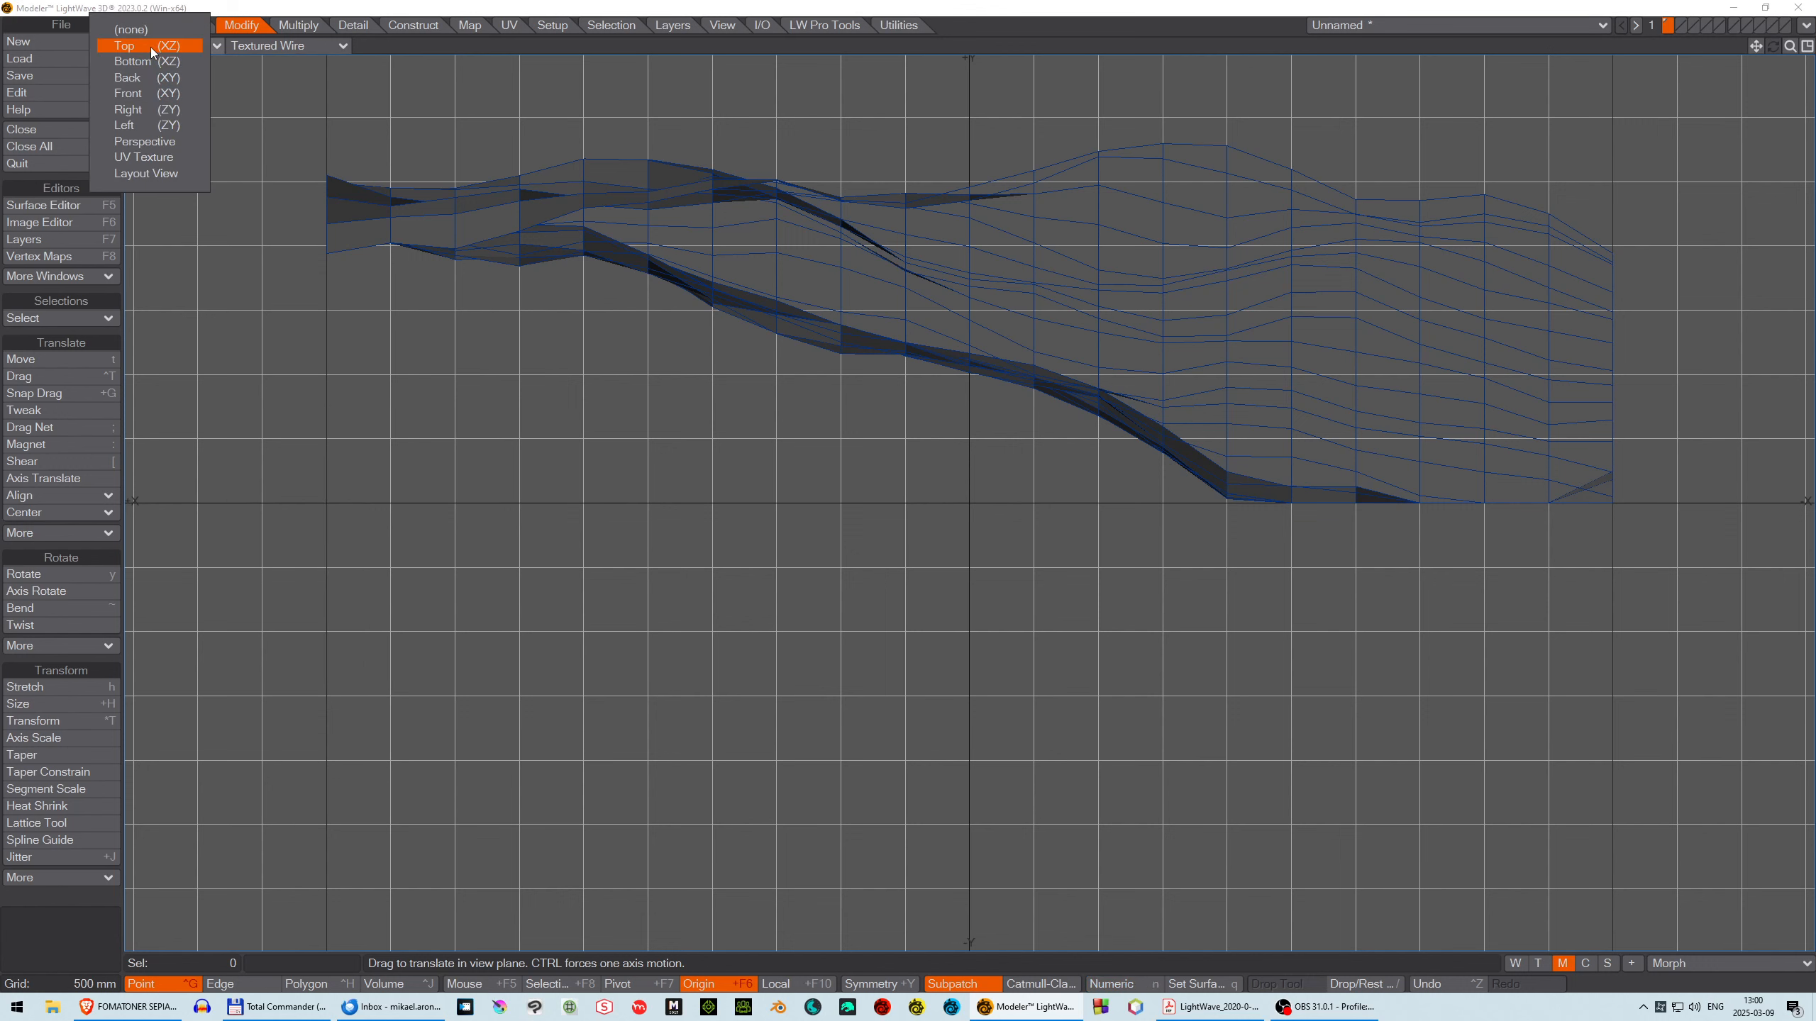
click(140, 131)
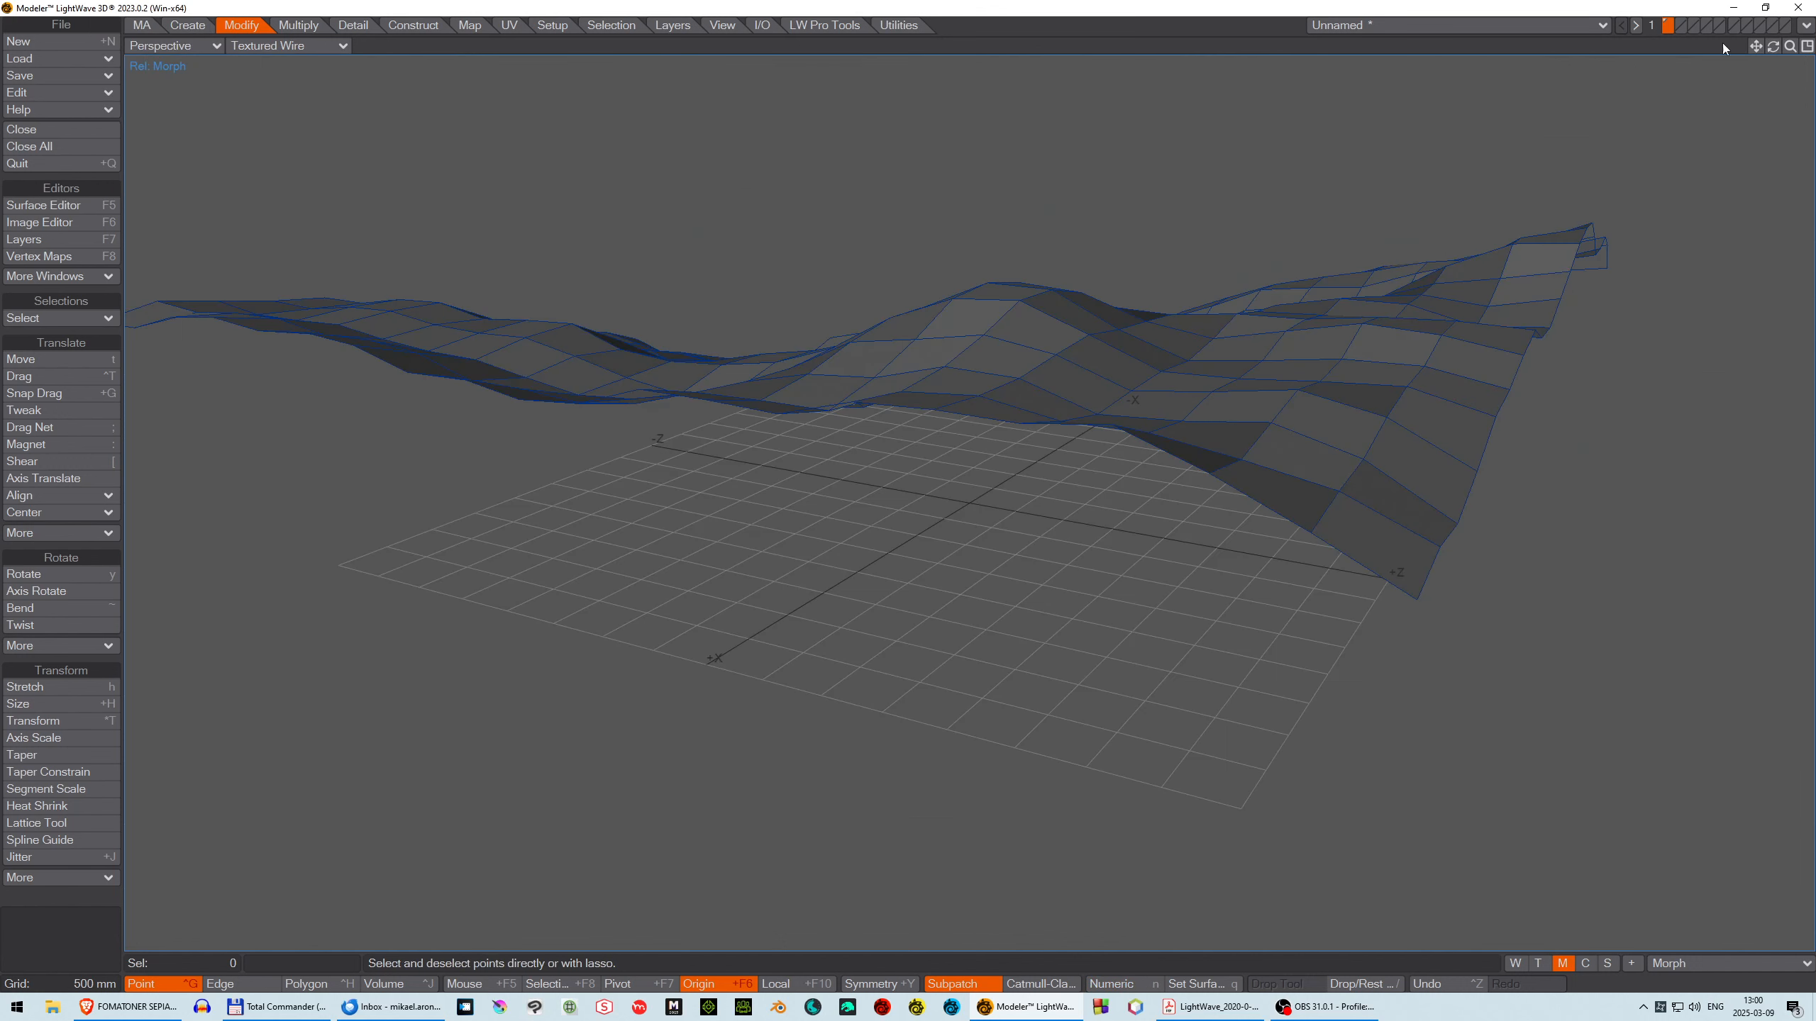
drag(1773, 47, 1758, 133)
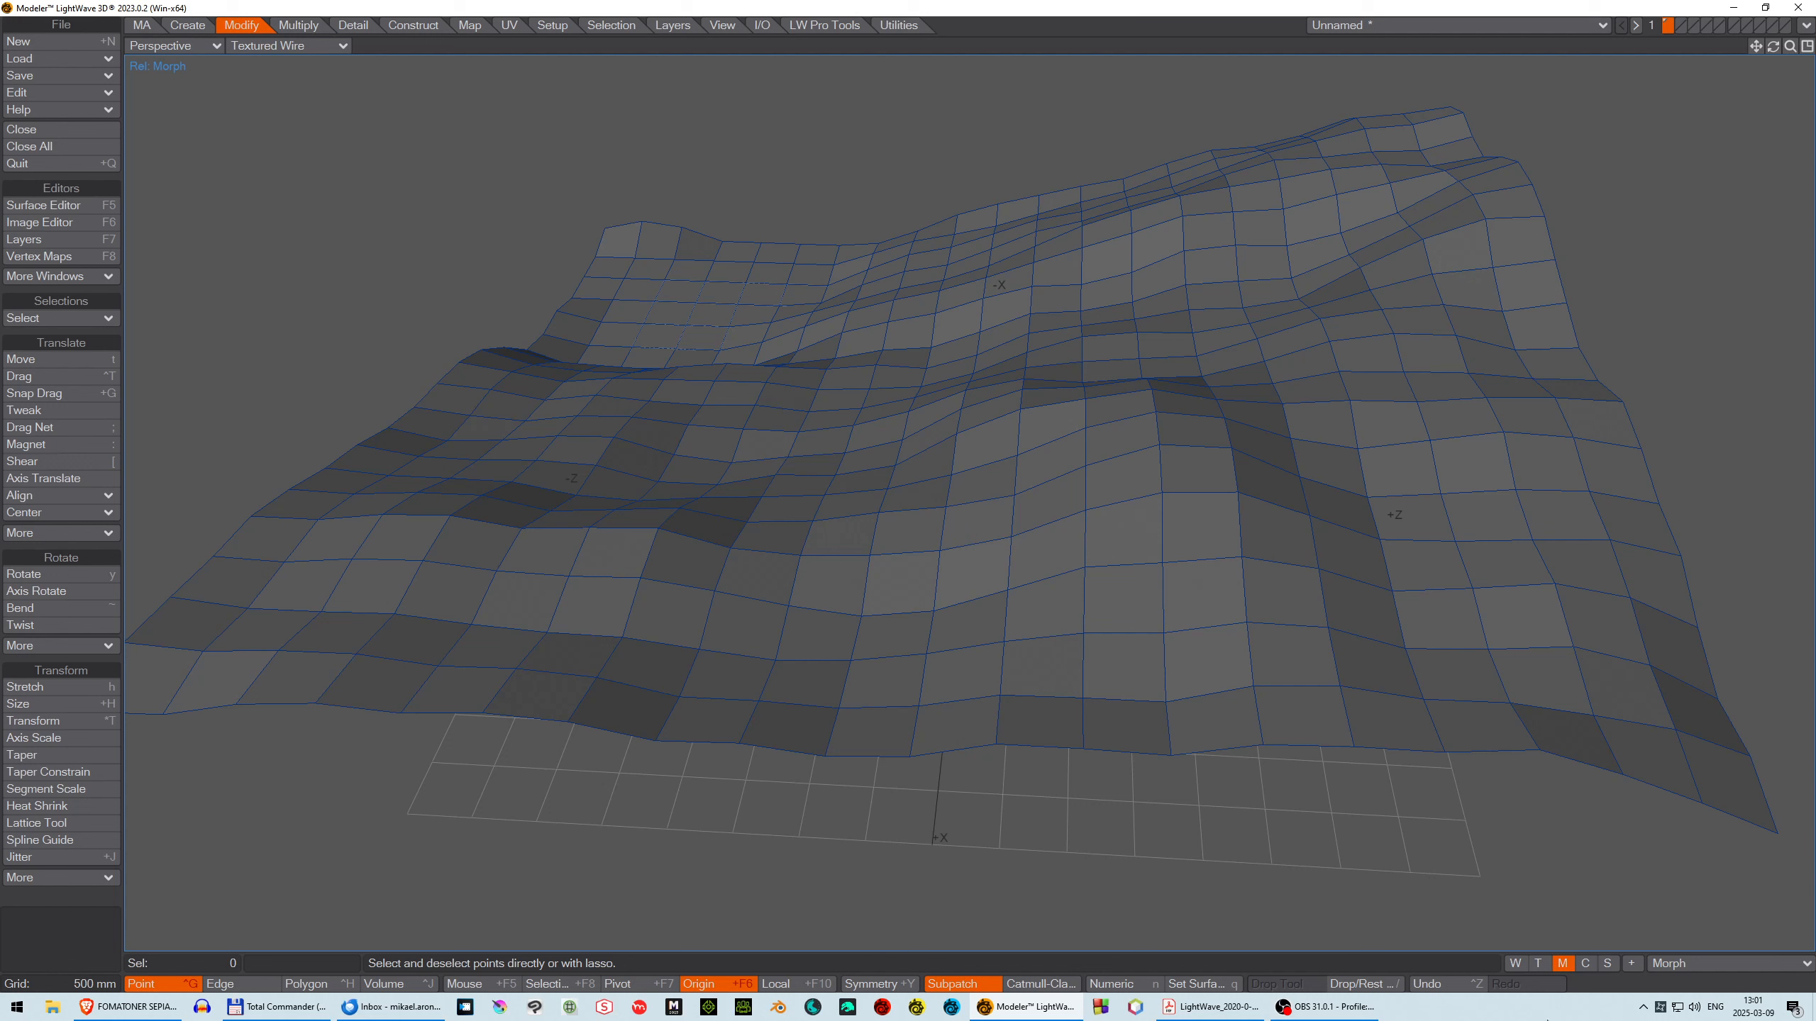
Switch to the base shape and create a new relative morph map named morph2.
click(1728, 964)
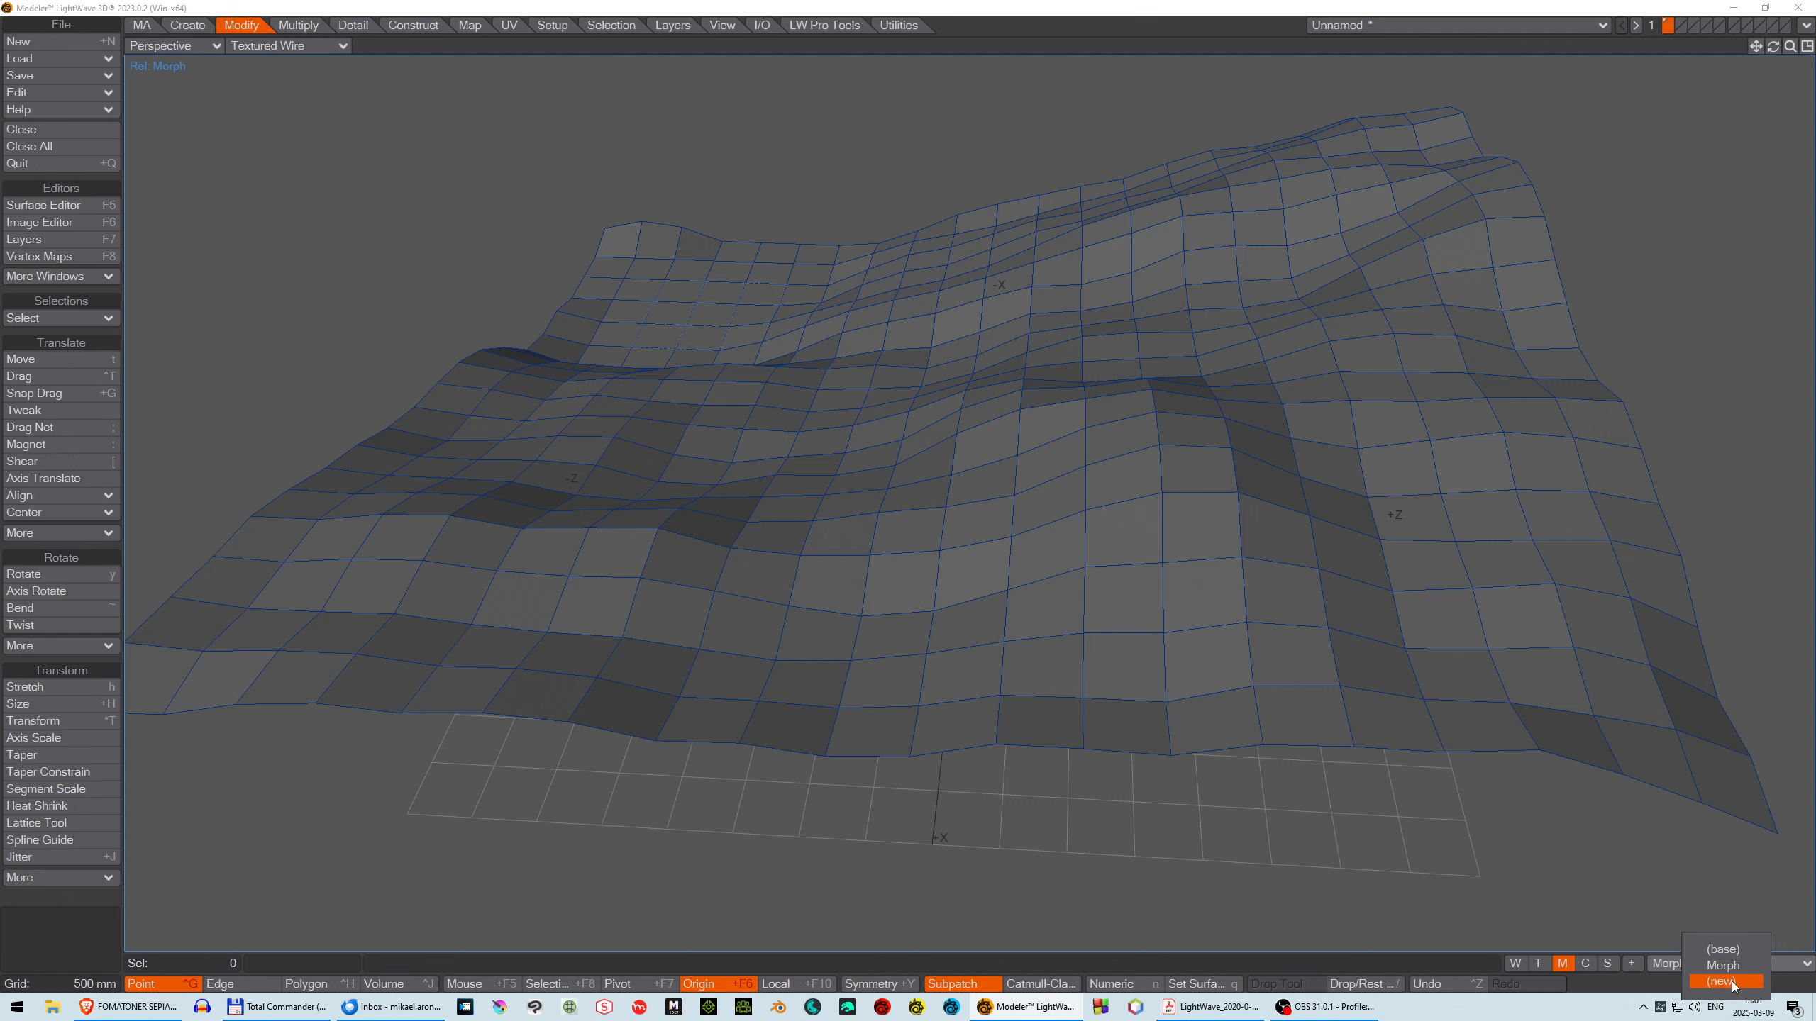
click(1725, 948)
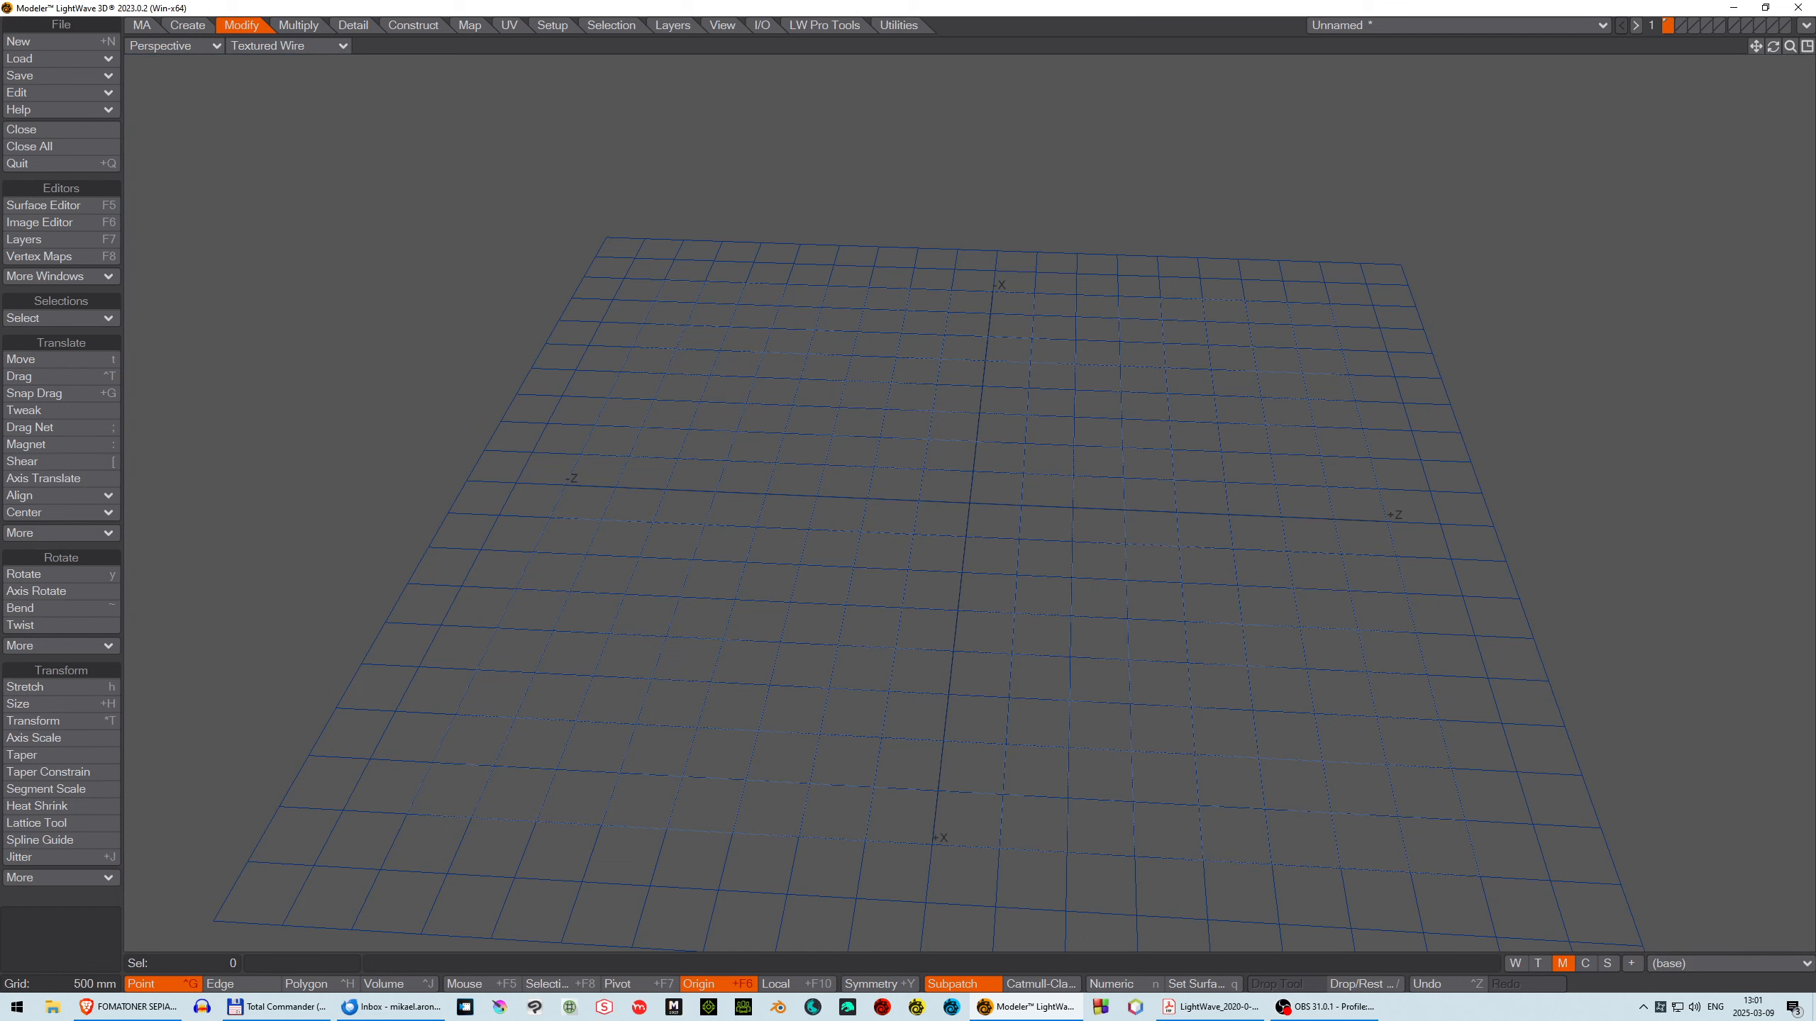
click(1712, 966)
click(1716, 990)
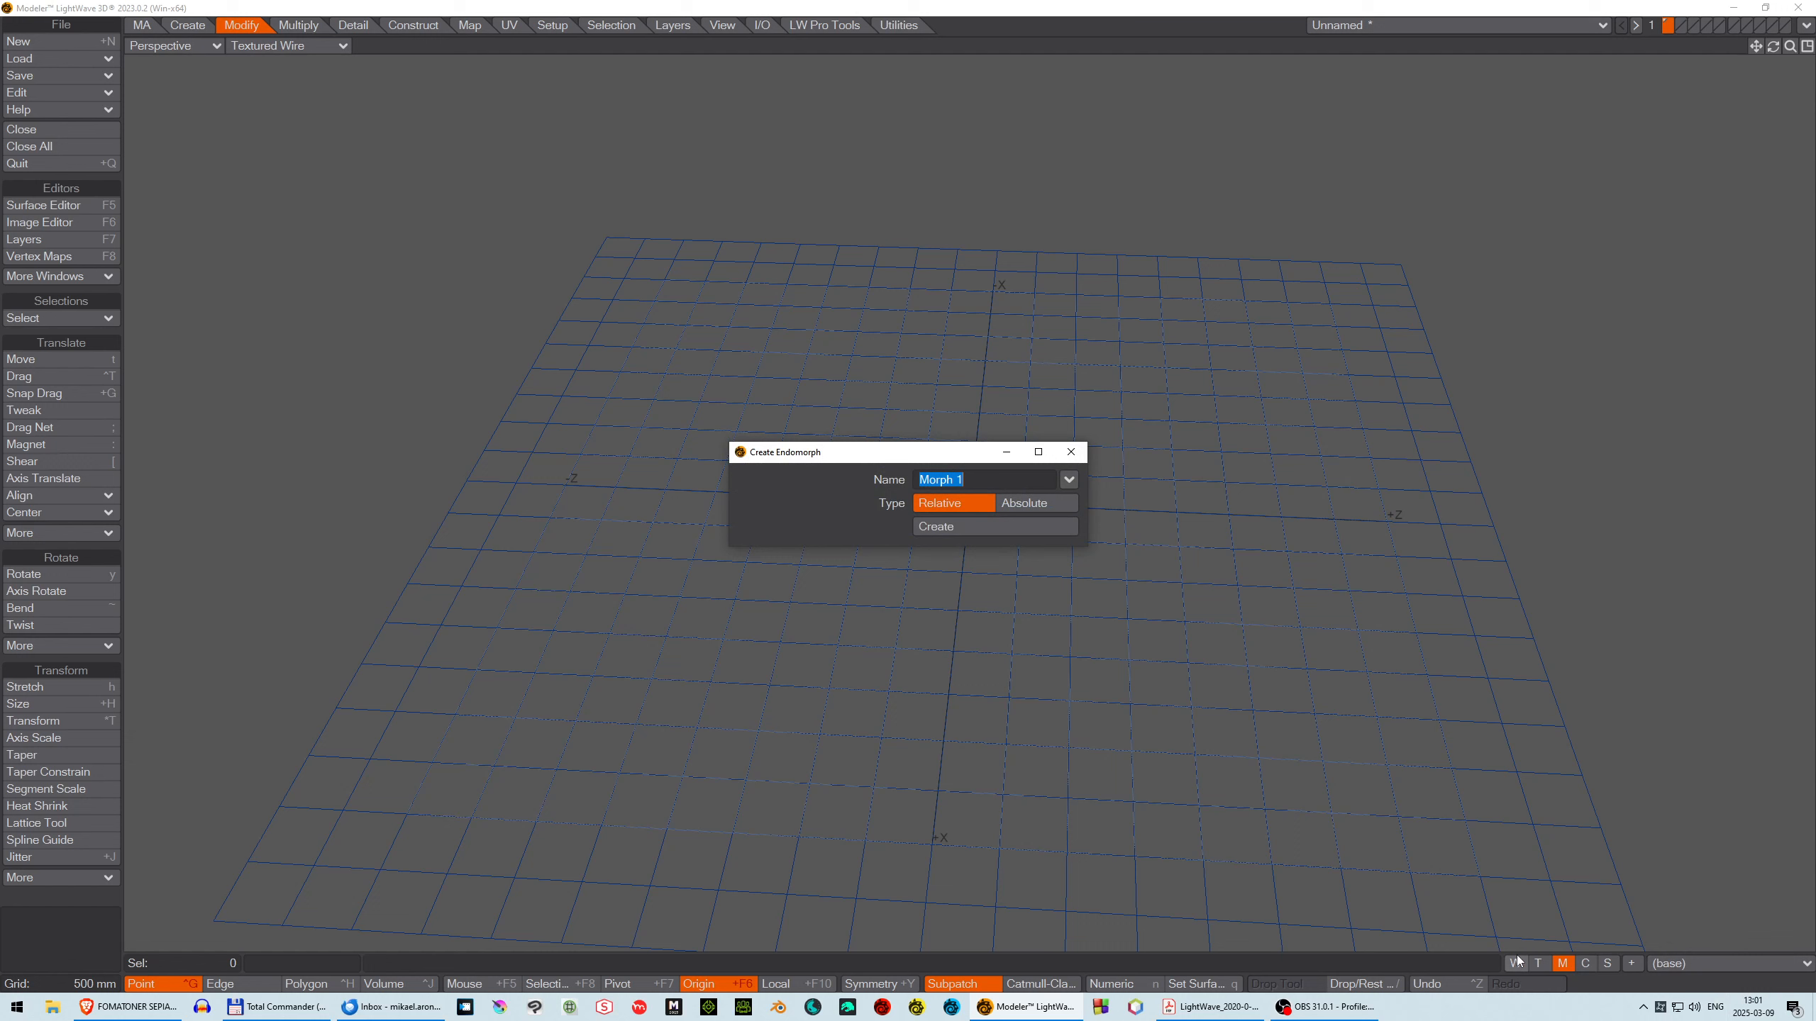
text(m)
click(954, 533)
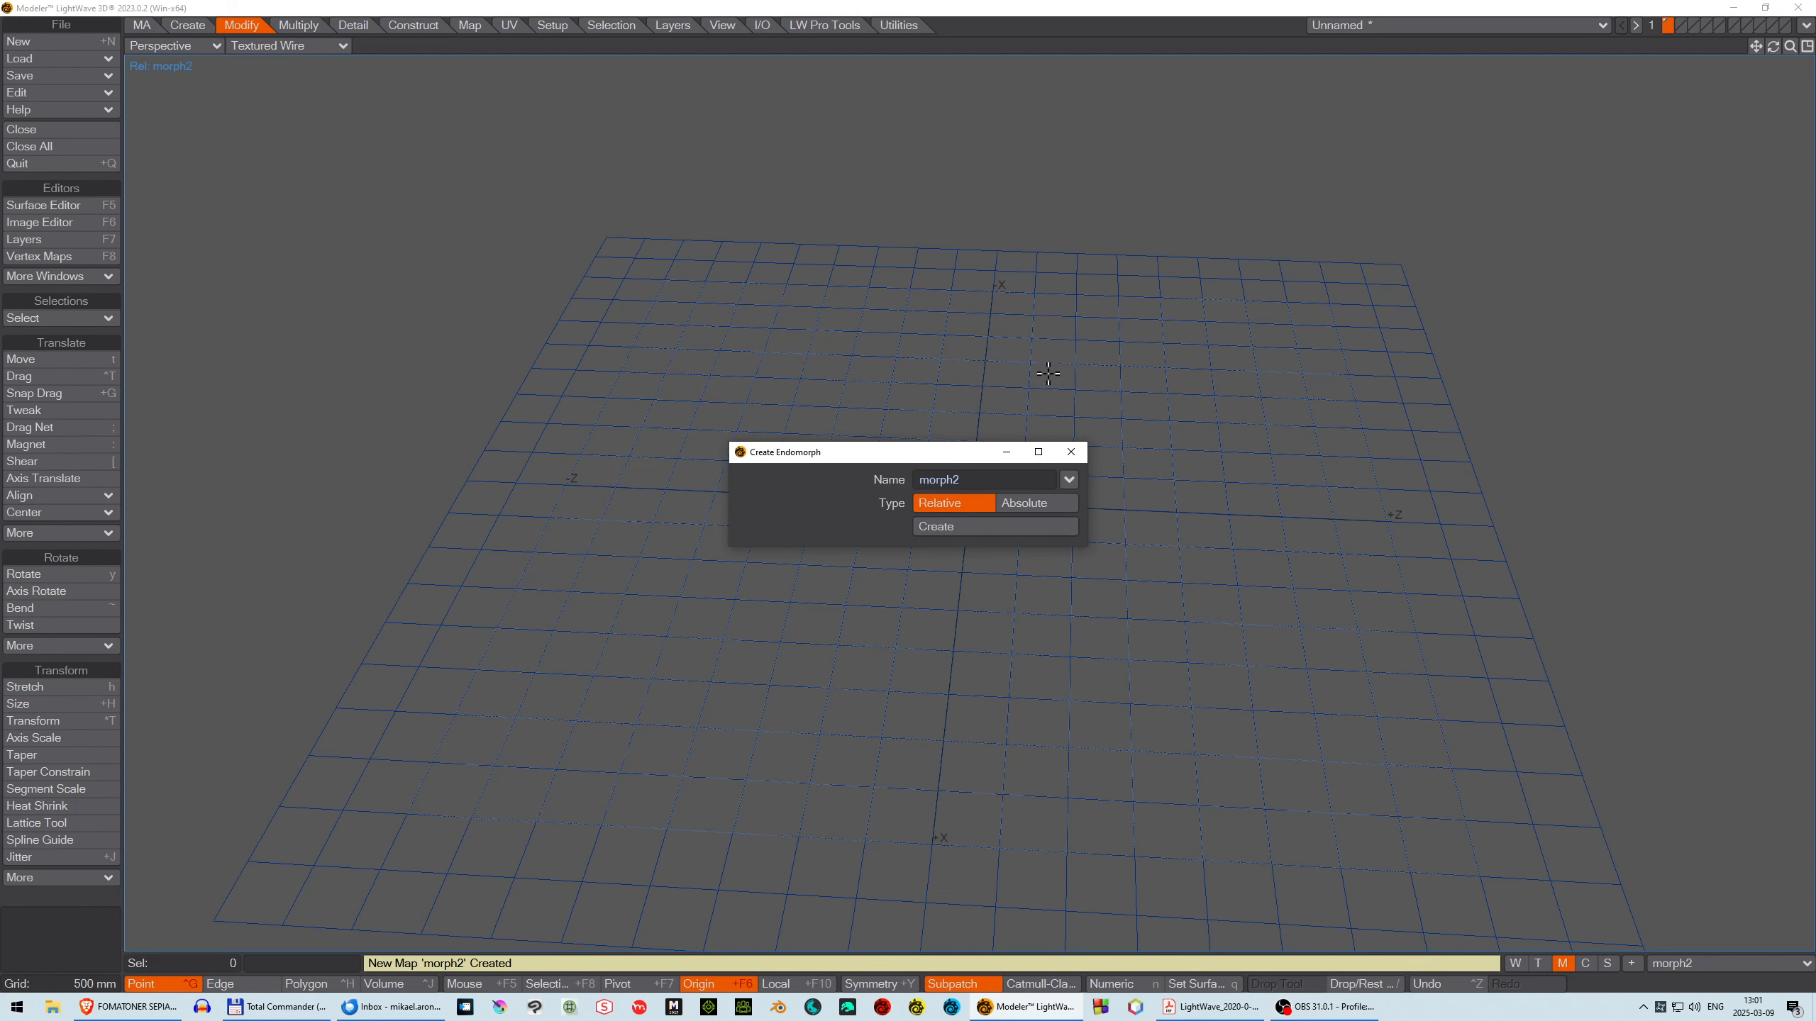
click(1071, 451)
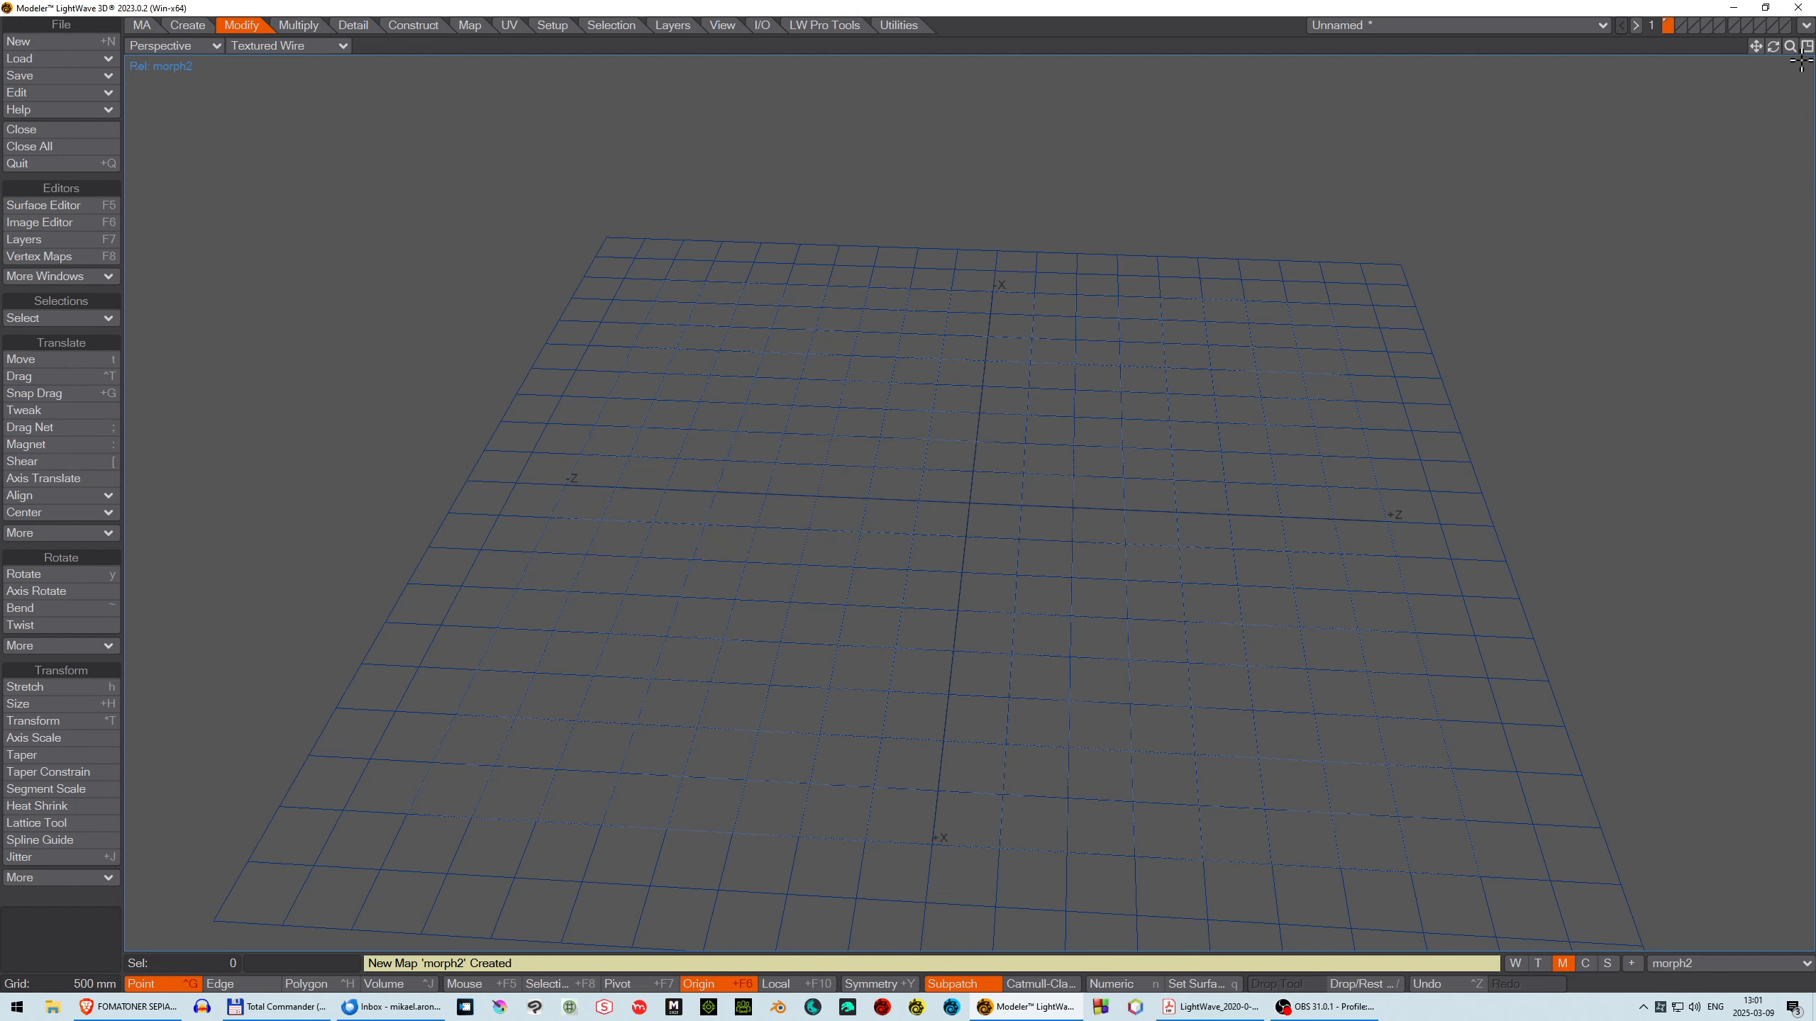
Set up the Airbrush tool with the Morph vertex map, a radius of 57 and a strength of 5%.
drag(1790, 46, 1751, 49)
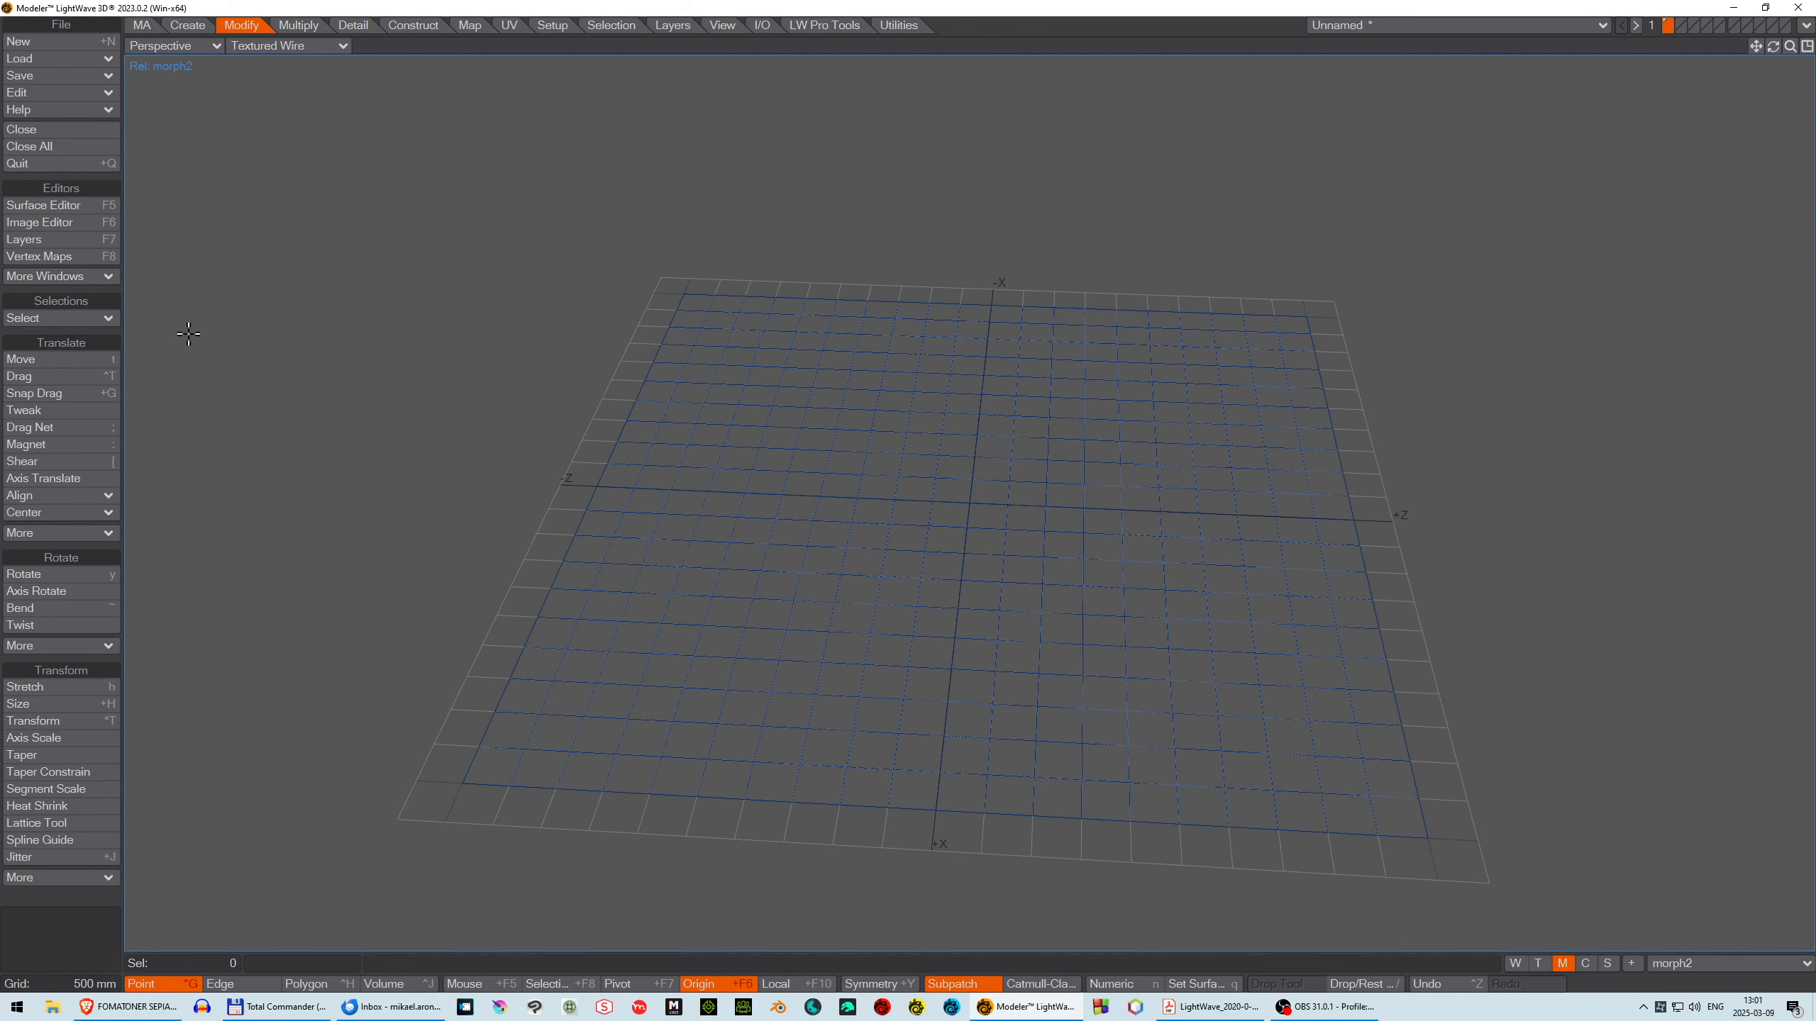
click(480, 27)
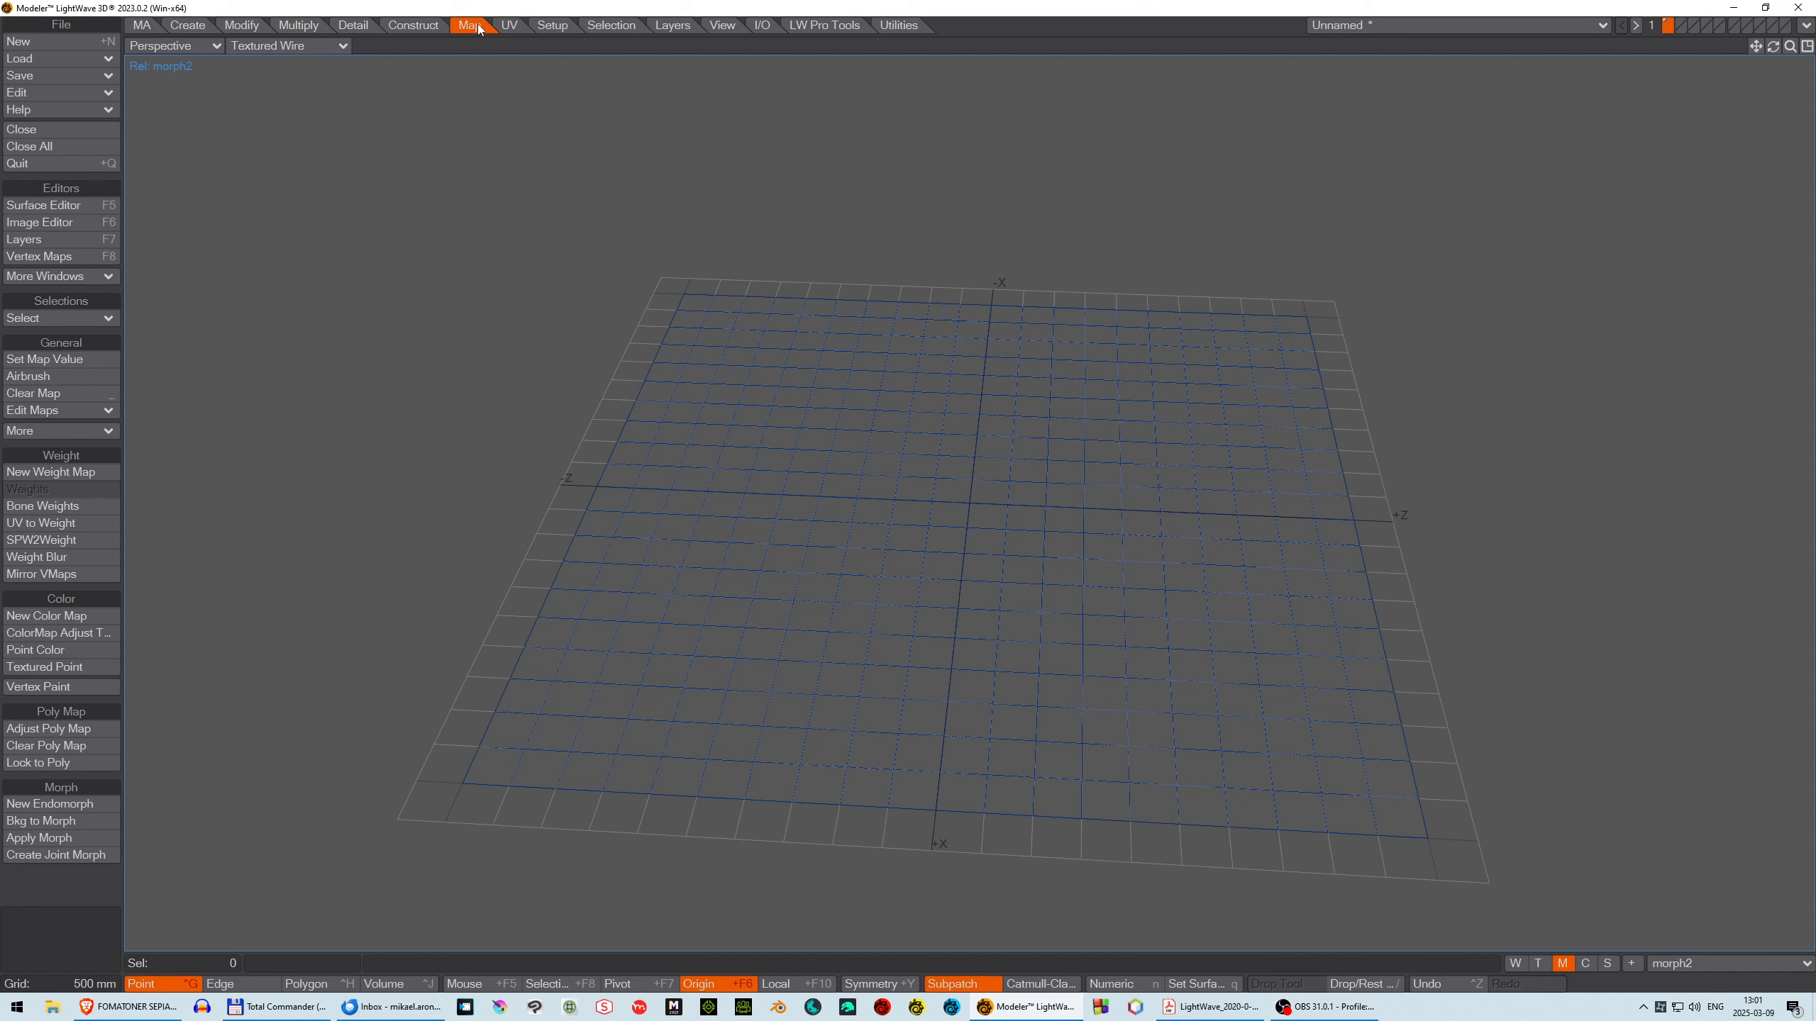
click(33, 377)
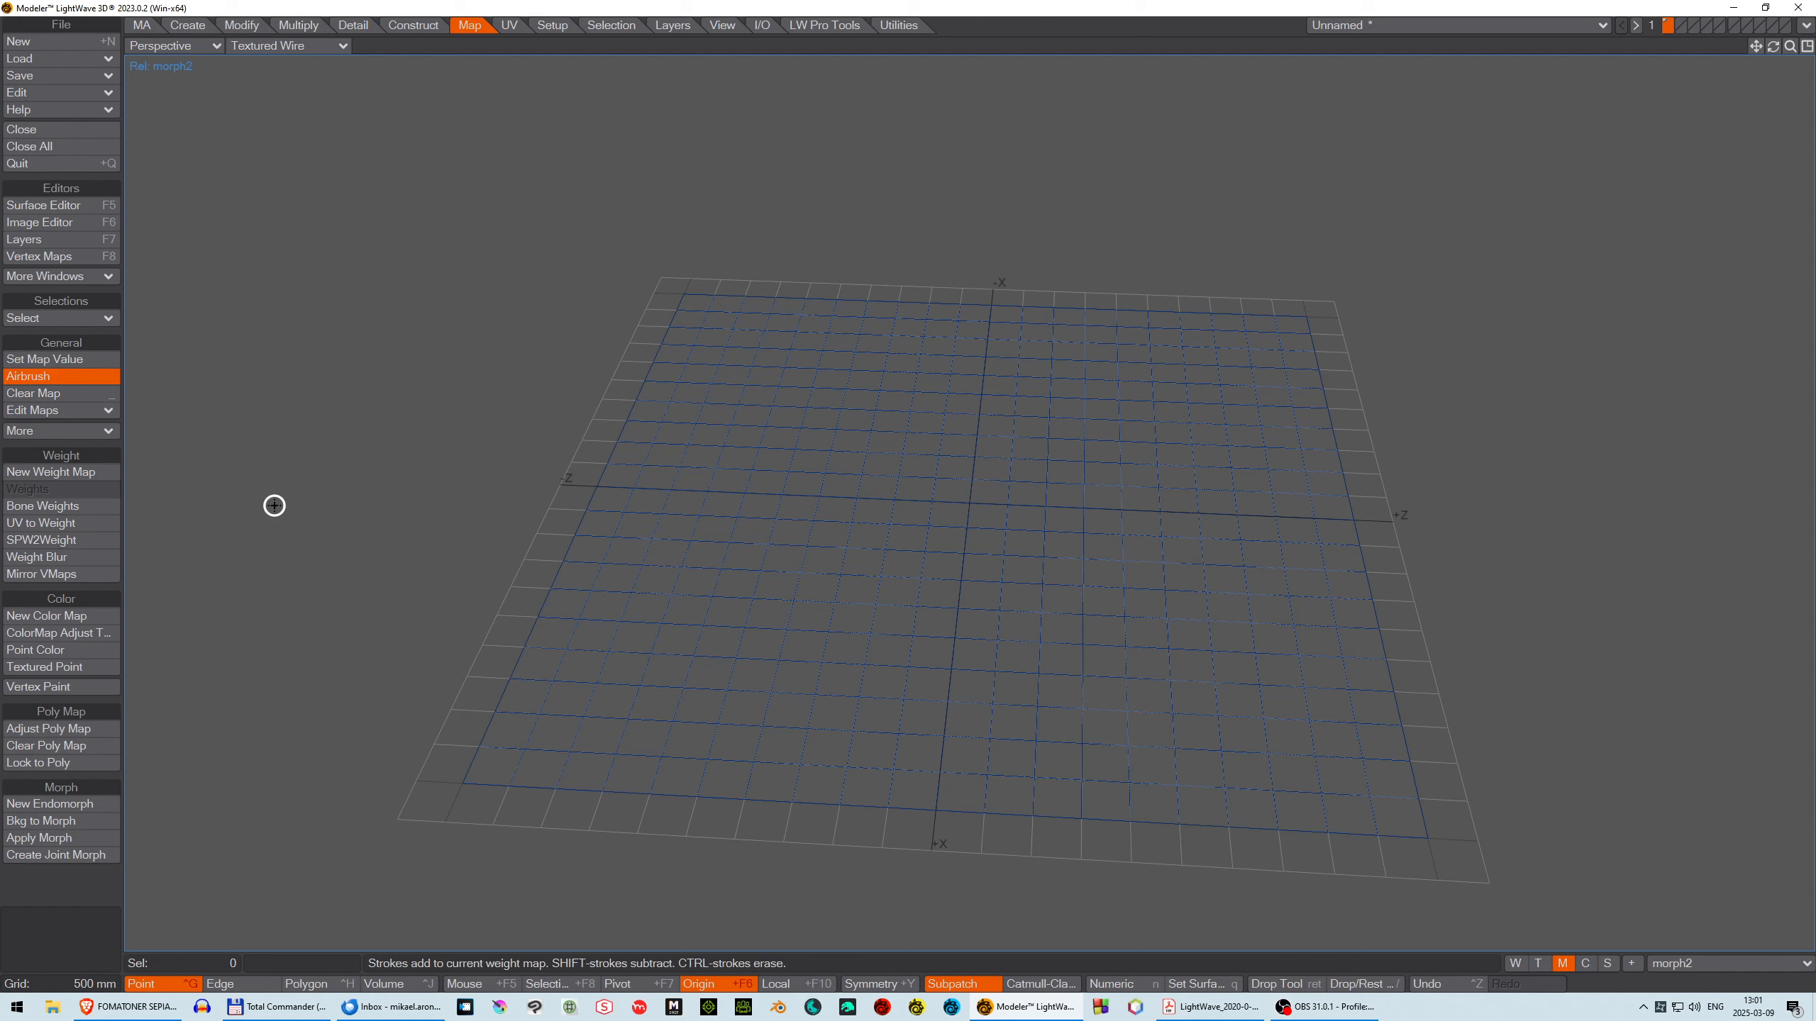
key(n)
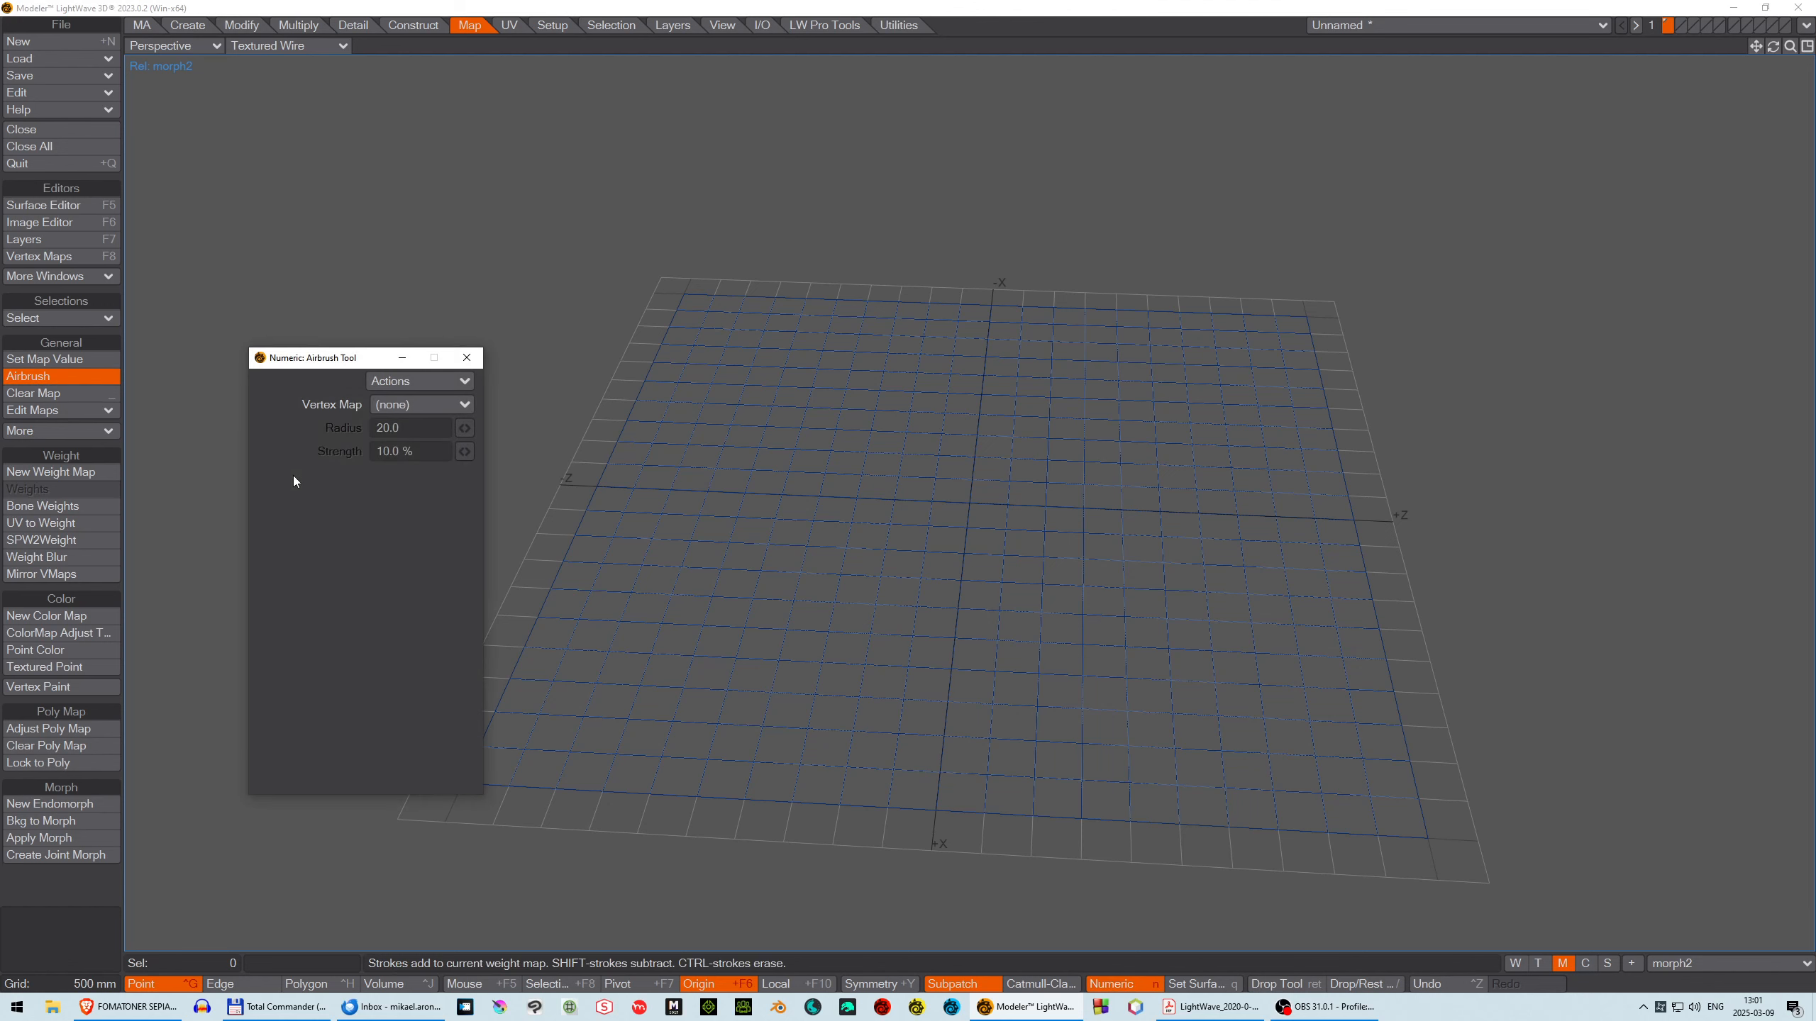
click(422, 405)
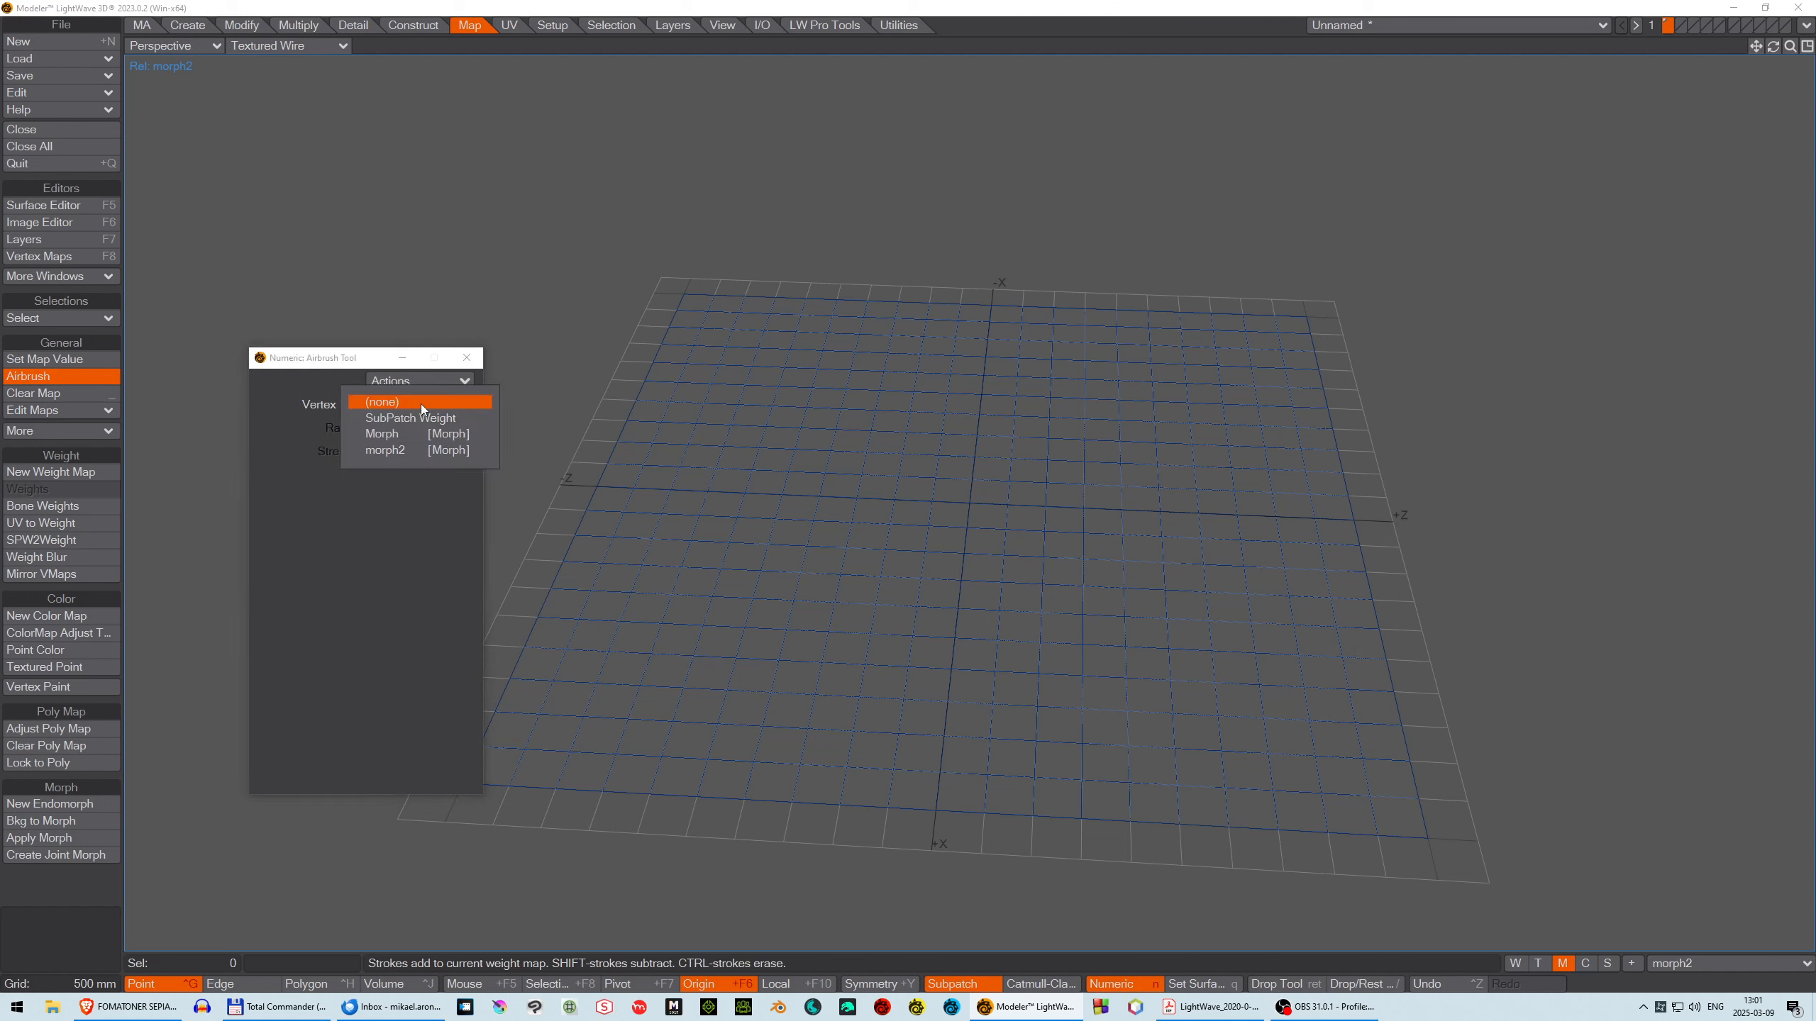
click(381, 434)
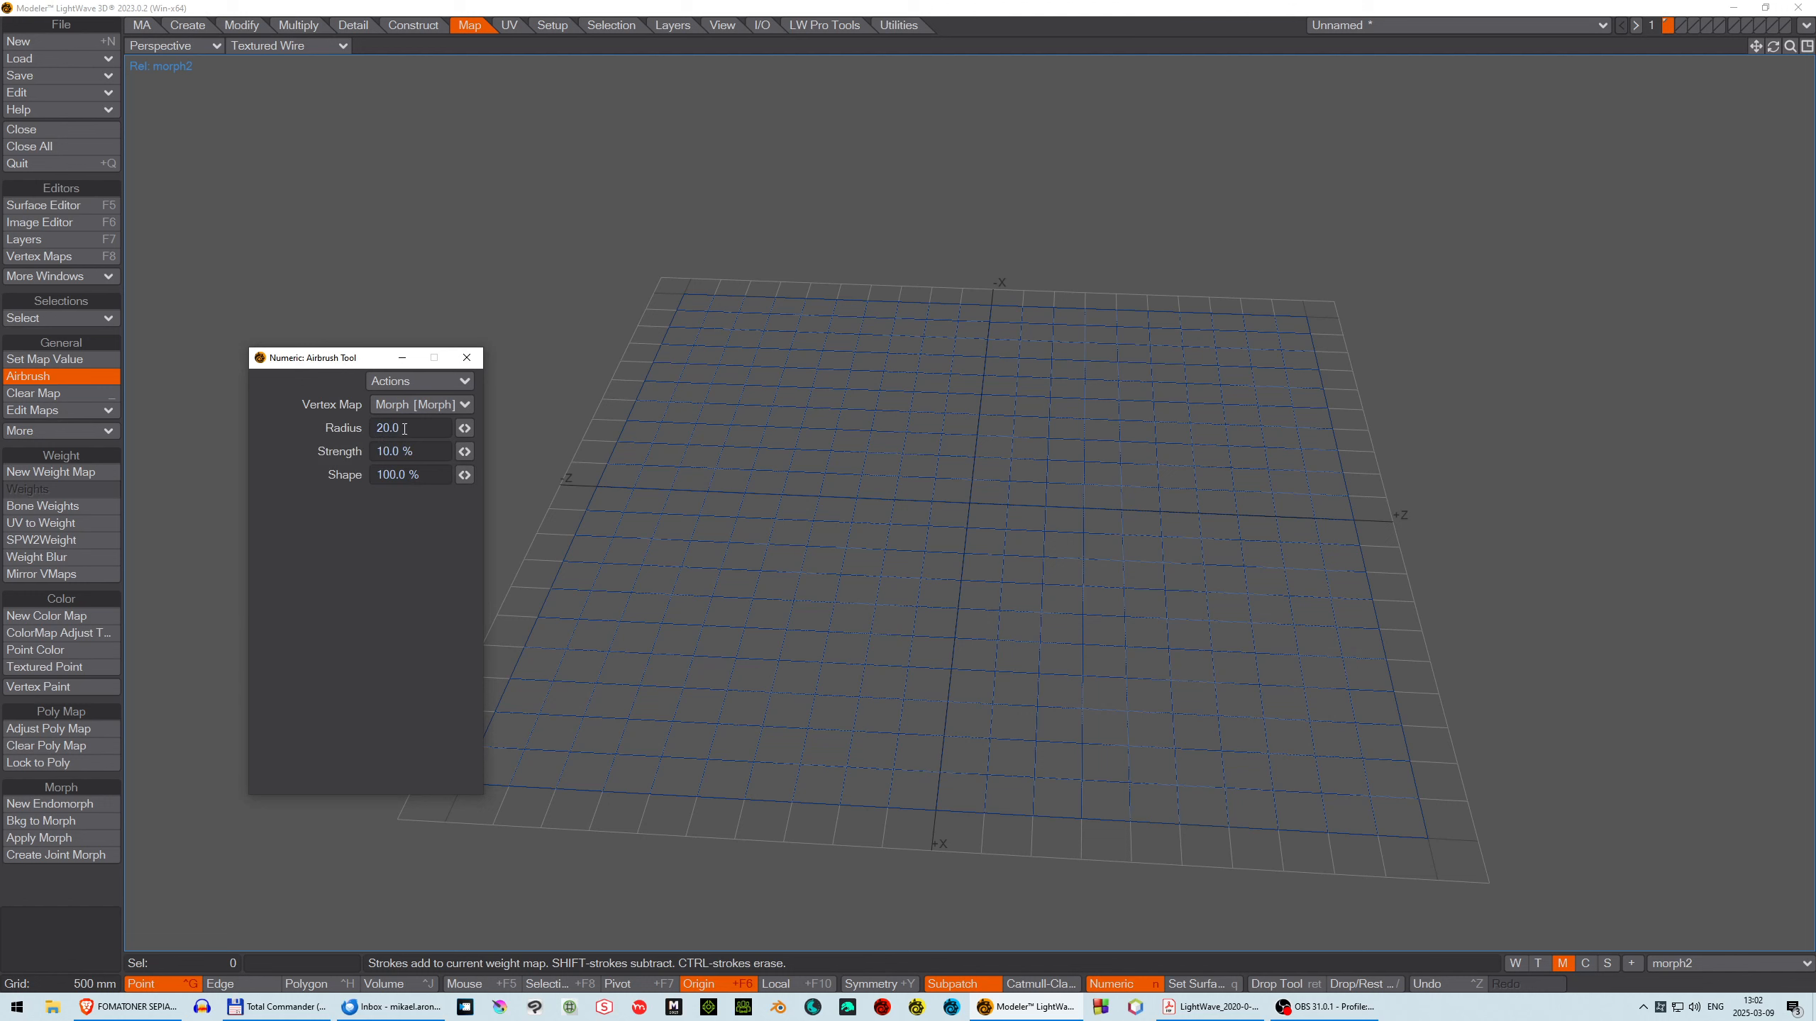
drag(404, 429, 377, 422)
text(57)
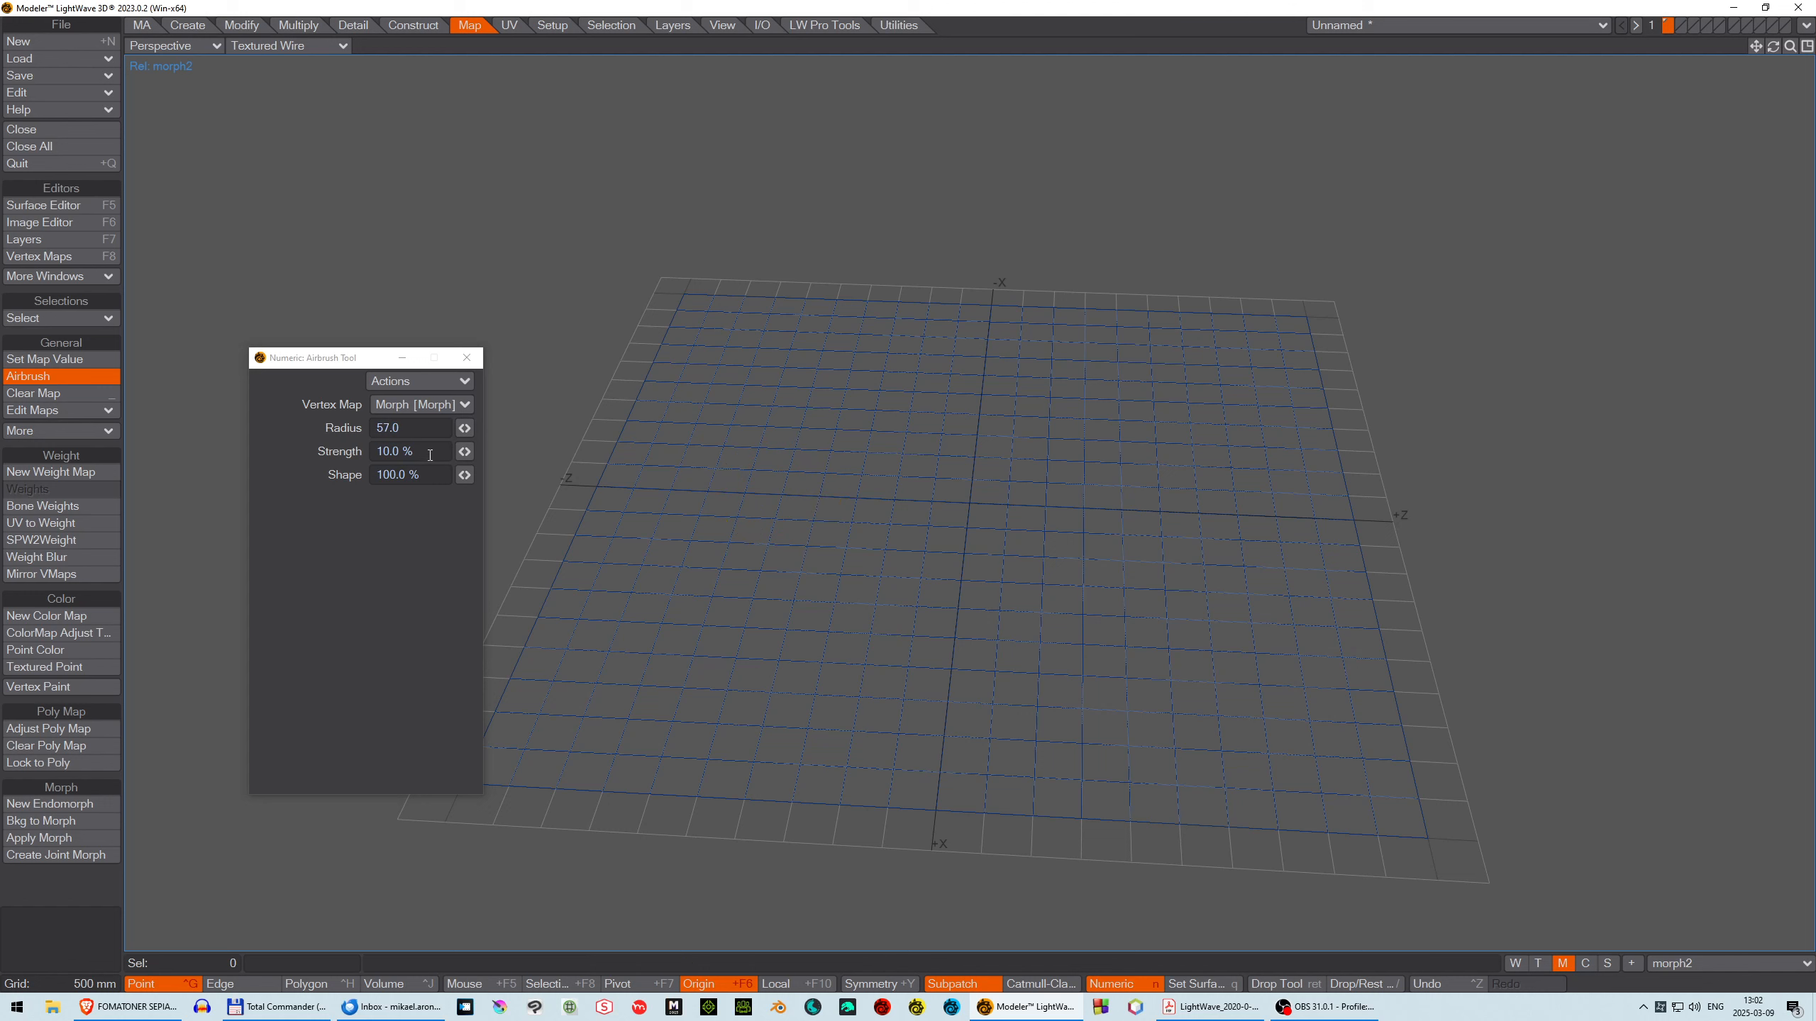
drag(430, 455, 376, 452)
text(5)
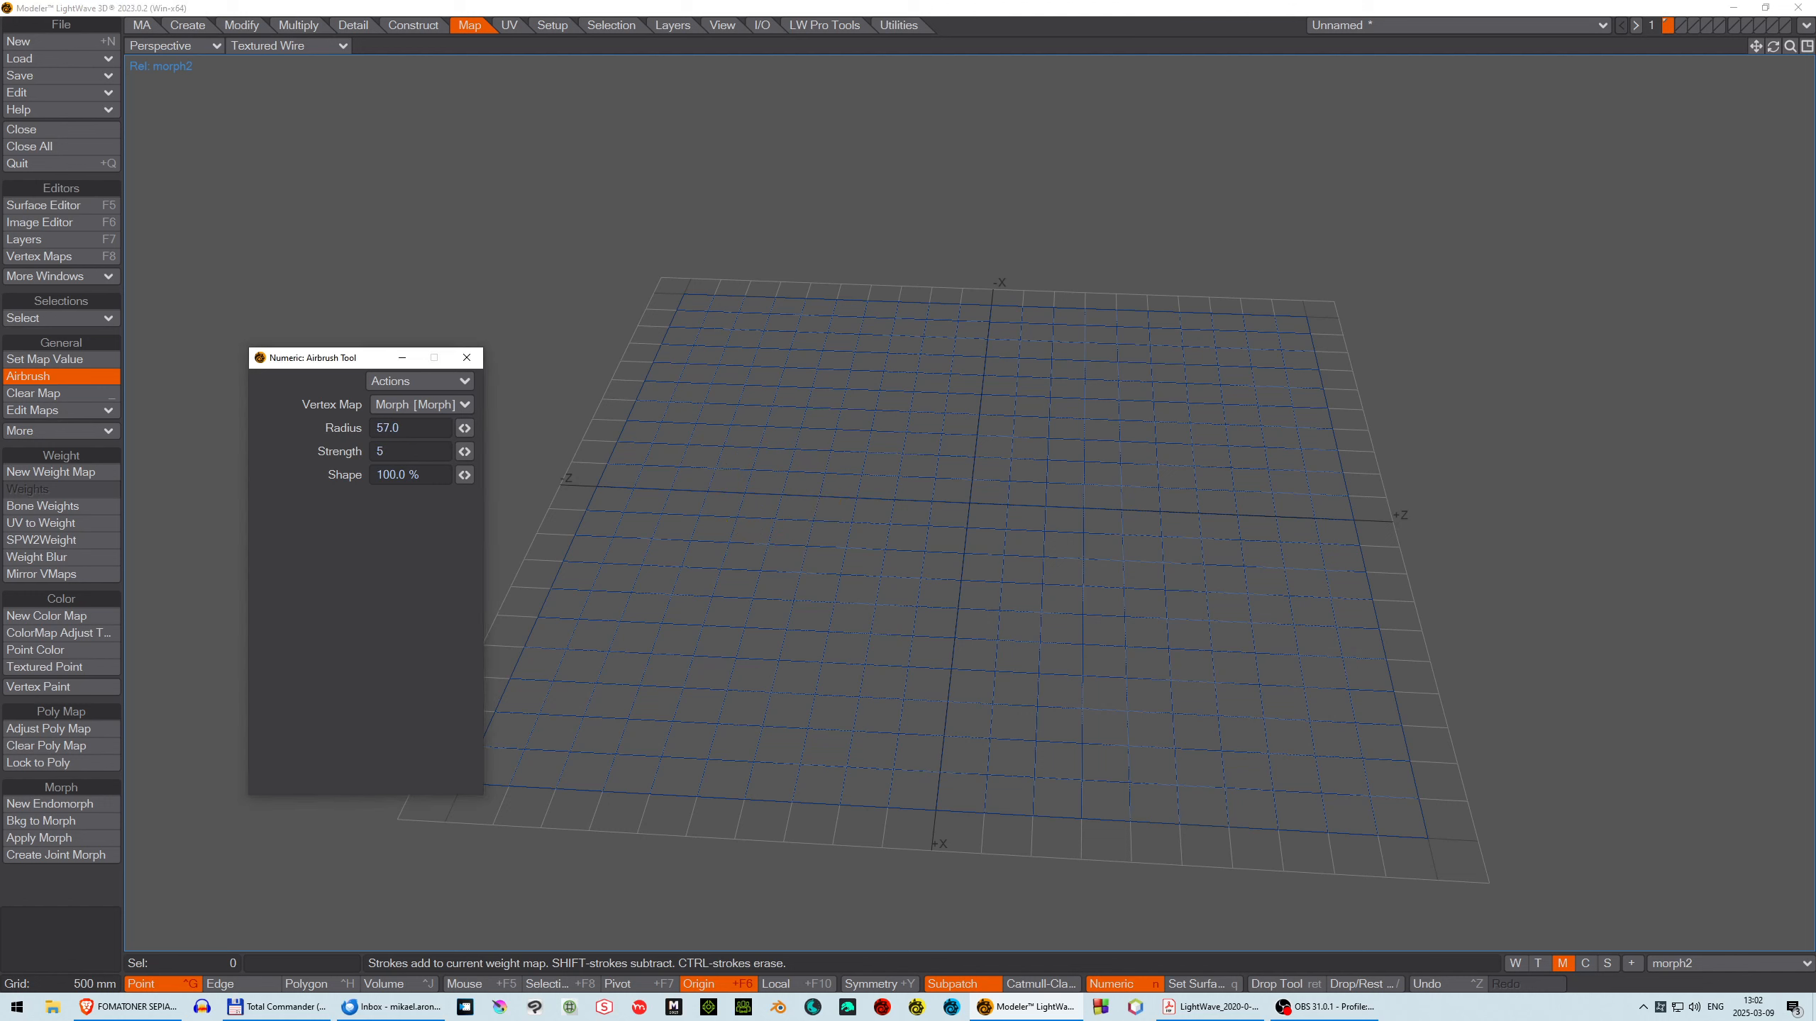
key(Tab)
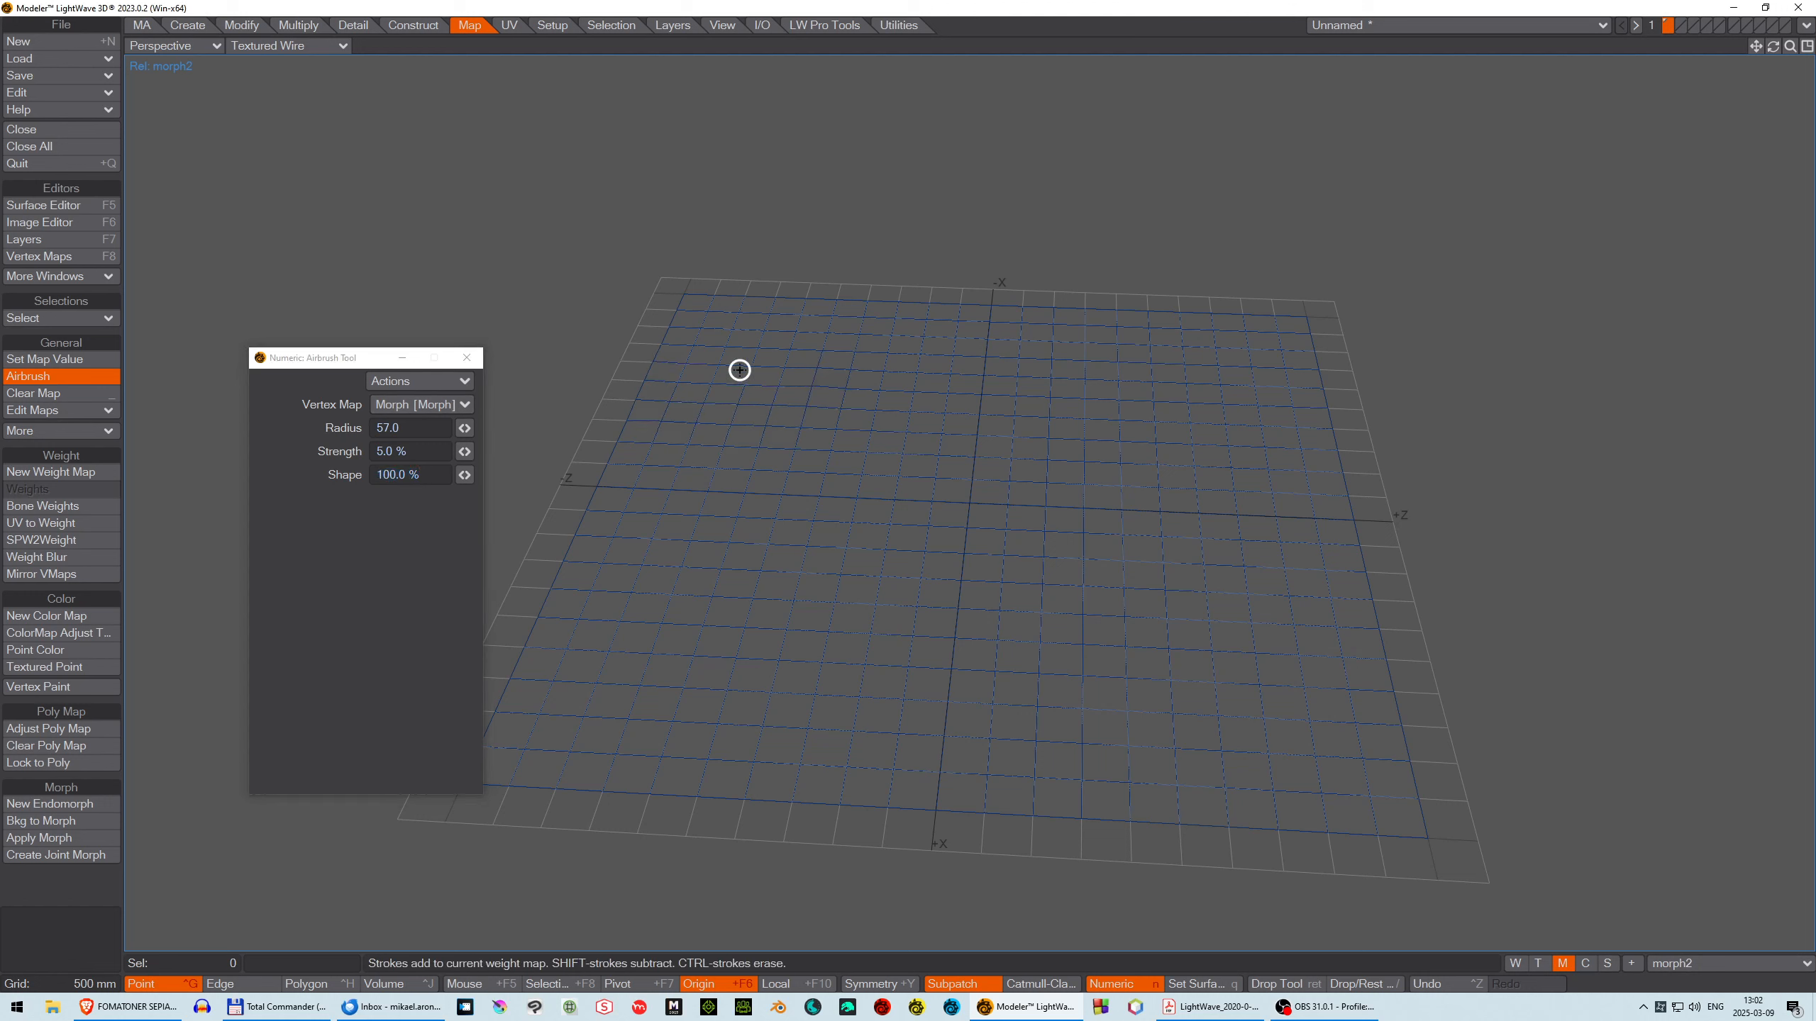
Airbrush the Morph displacement onto selected areas of the flat plane in morph2 to raise hills and ridges.
mouse_move(704, 339)
mouse_down()
mouse_move(981, 386)
mouse_move(791, 402)
mouse_move(939, 445)
mouse_move(1046, 446)
mouse_move(1074, 389)
mouse_move(1191, 418)
mouse_move(1143, 431)
mouse_move(1184, 462)
mouse_move(1144, 508)
mouse_move(1219, 544)
mouse_up()
mouse_move(1285, 680)
mouse_down()
mouse_move(1257, 713)
mouse_move(1090, 685)
mouse_up()
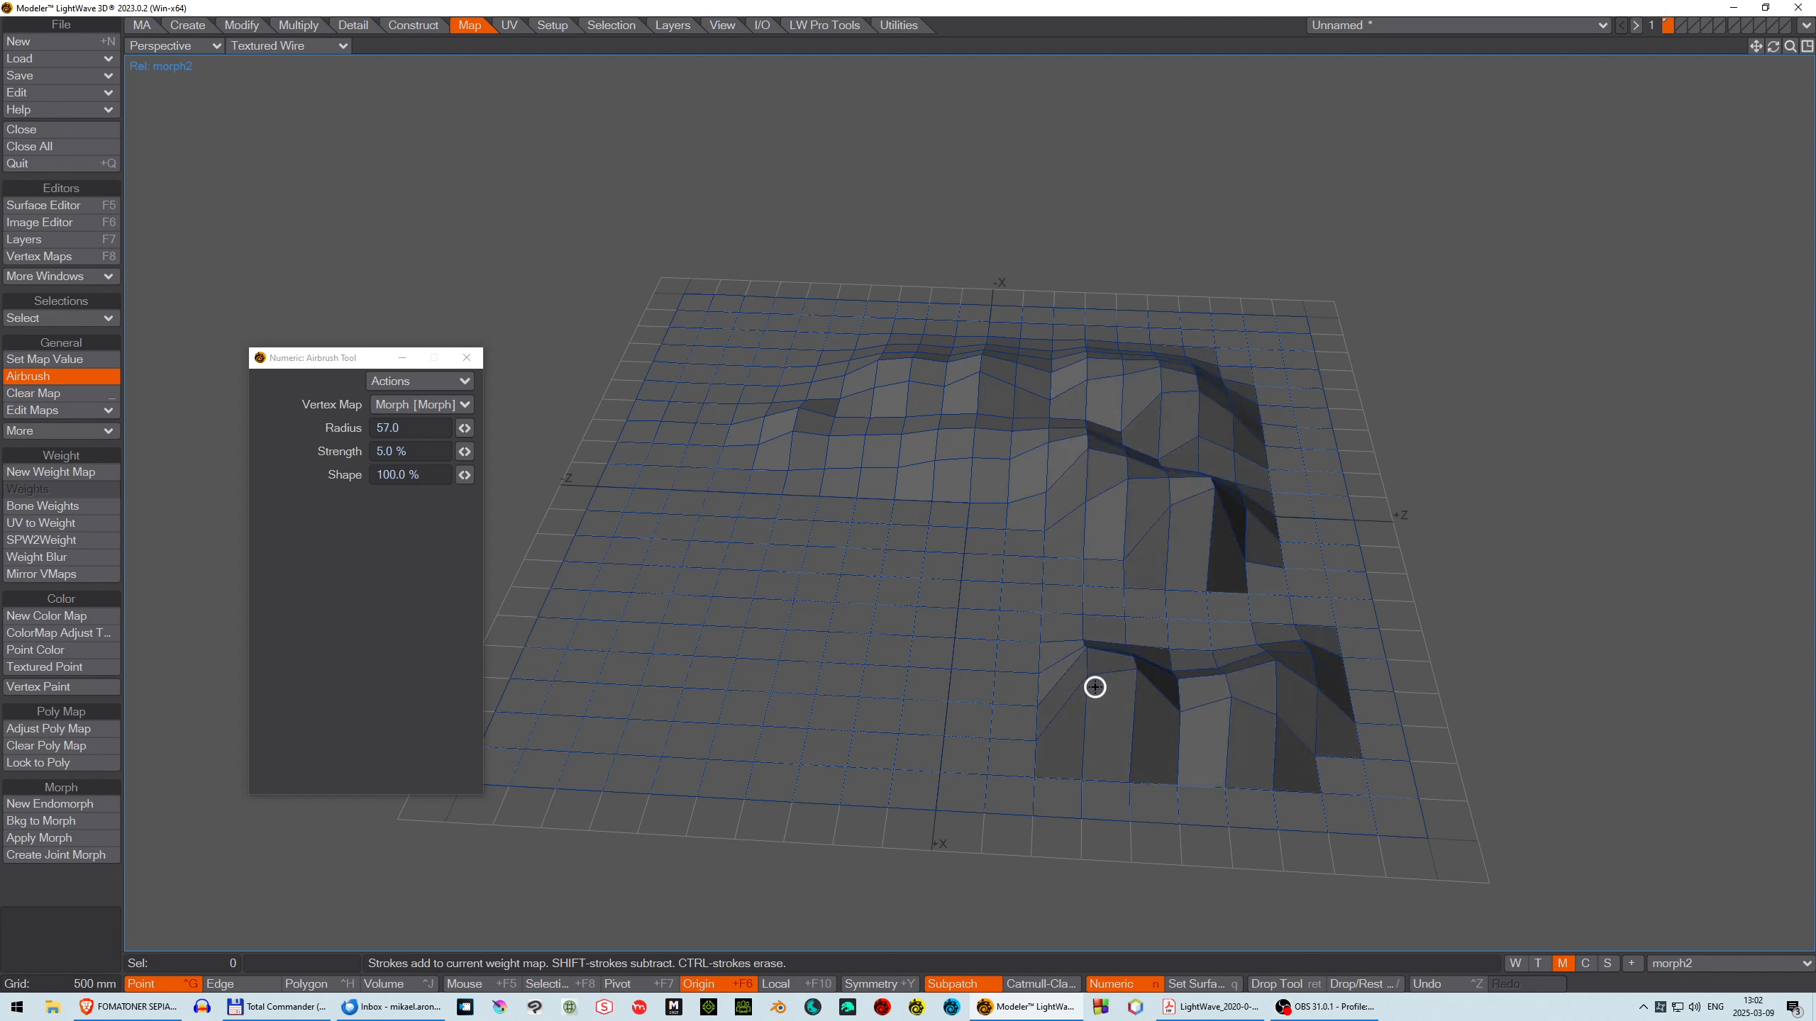
drag(980, 646, 916, 682)
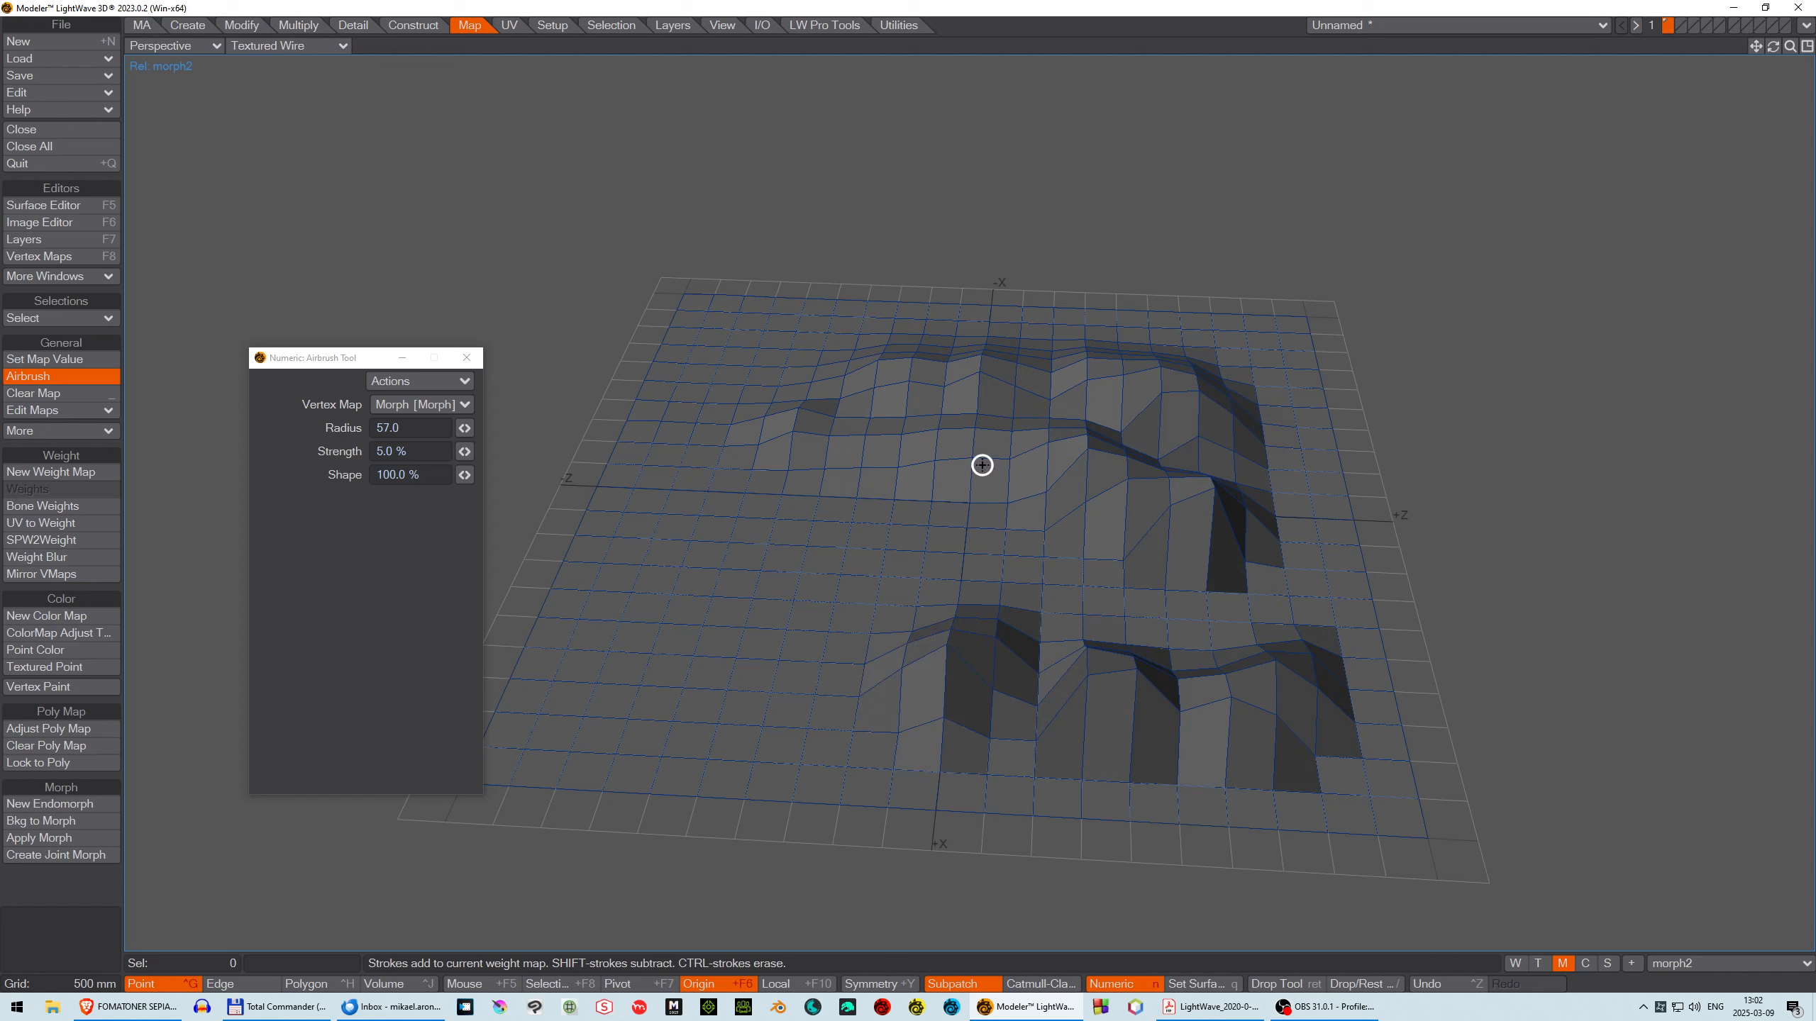
drag(981, 462, 866, 441)
drag(940, 390, 880, 410)
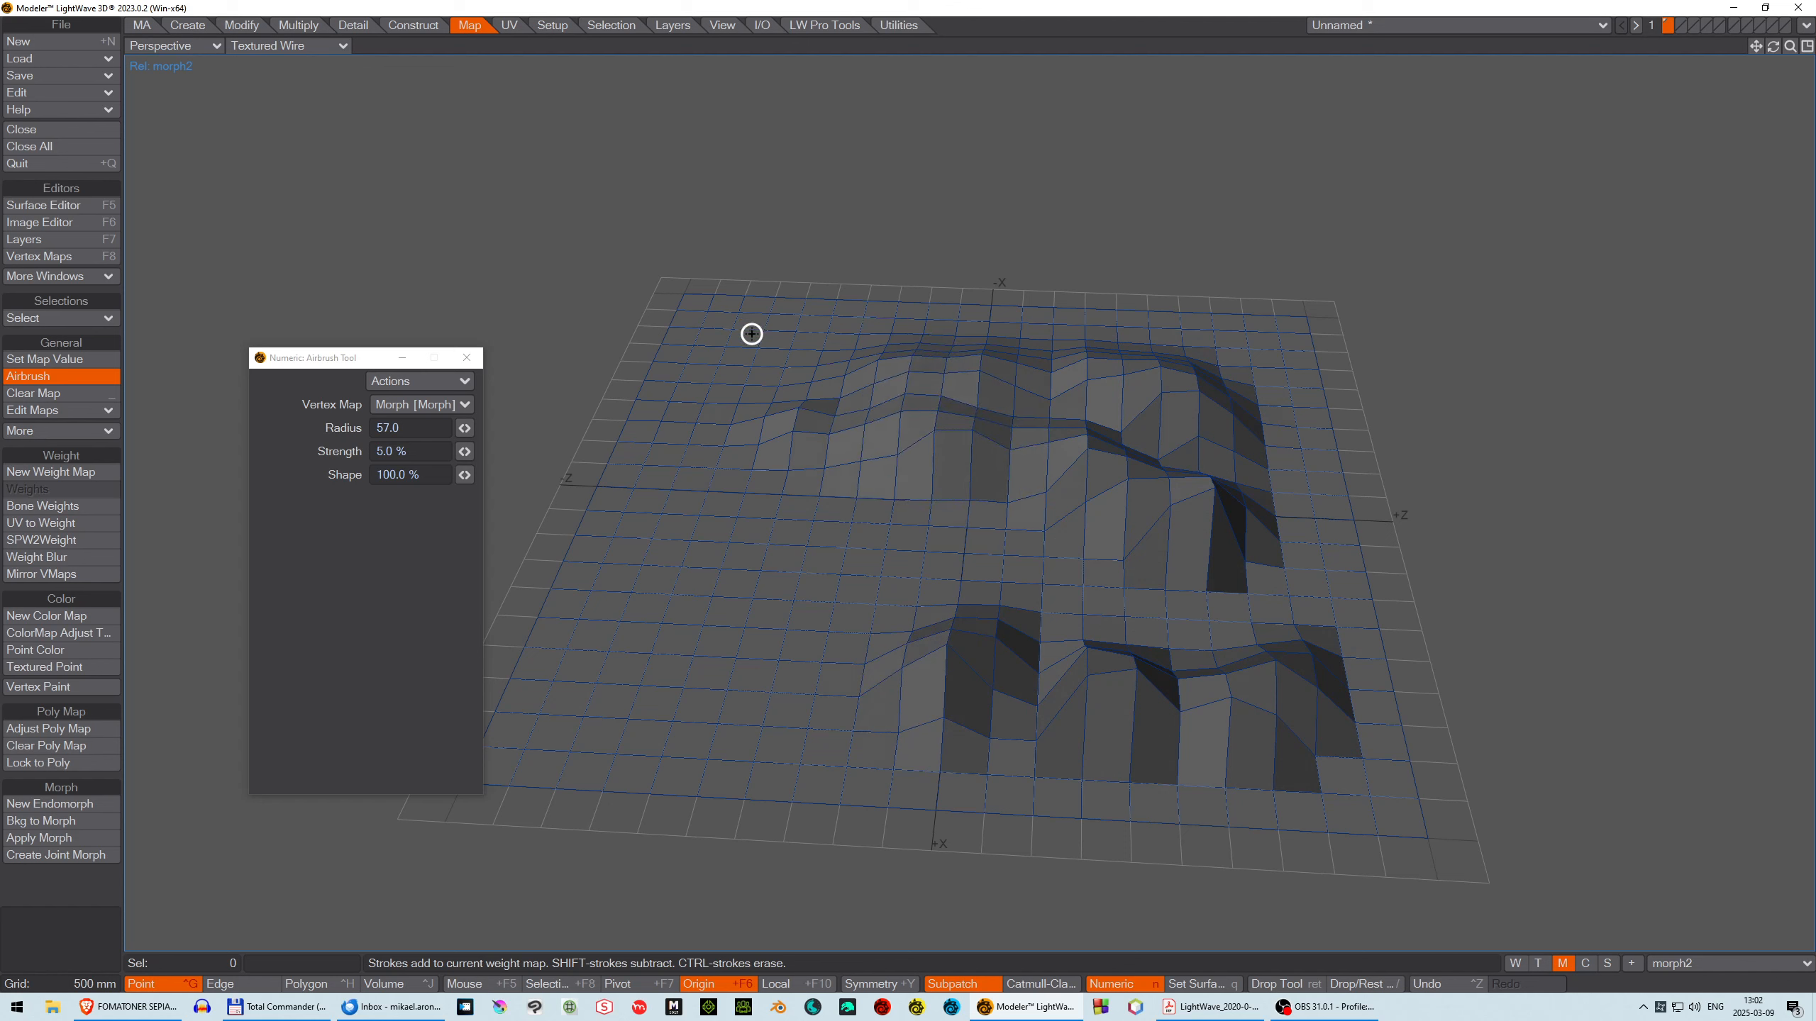
click(714, 413)
mouse_move(719, 451)
mouse_down()
mouse_move(713, 507)
mouse_move(743, 539)
mouse_move(976, 519)
mouse_move(969, 543)
mouse_move(1070, 574)
mouse_move(1003, 623)
mouse_move(976, 543)
mouse_move(992, 520)
mouse_move(1054, 539)
mouse_move(1046, 510)
mouse_move(988, 454)
mouse_move(926, 470)
mouse_move(1090, 539)
mouse_up()
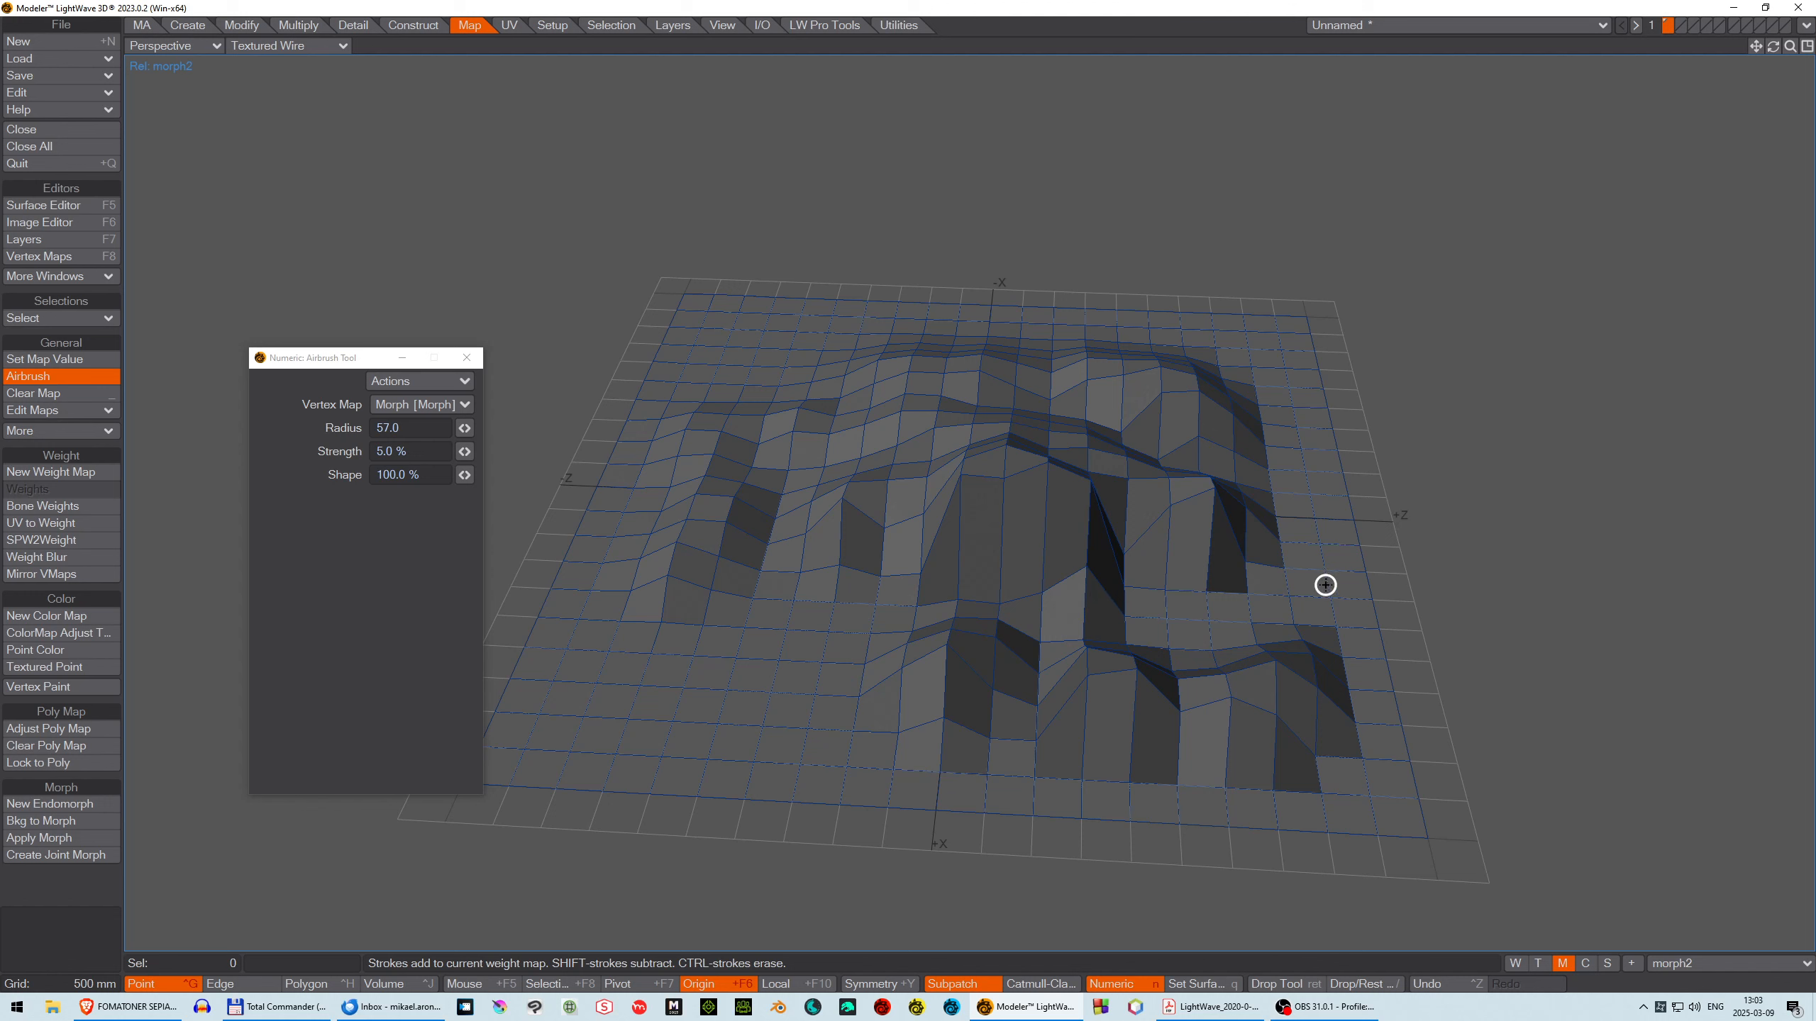
mouse_move(1297, 620)
mouse_down()
mouse_move(1297, 572)
mouse_move(1289, 601)
mouse_up()
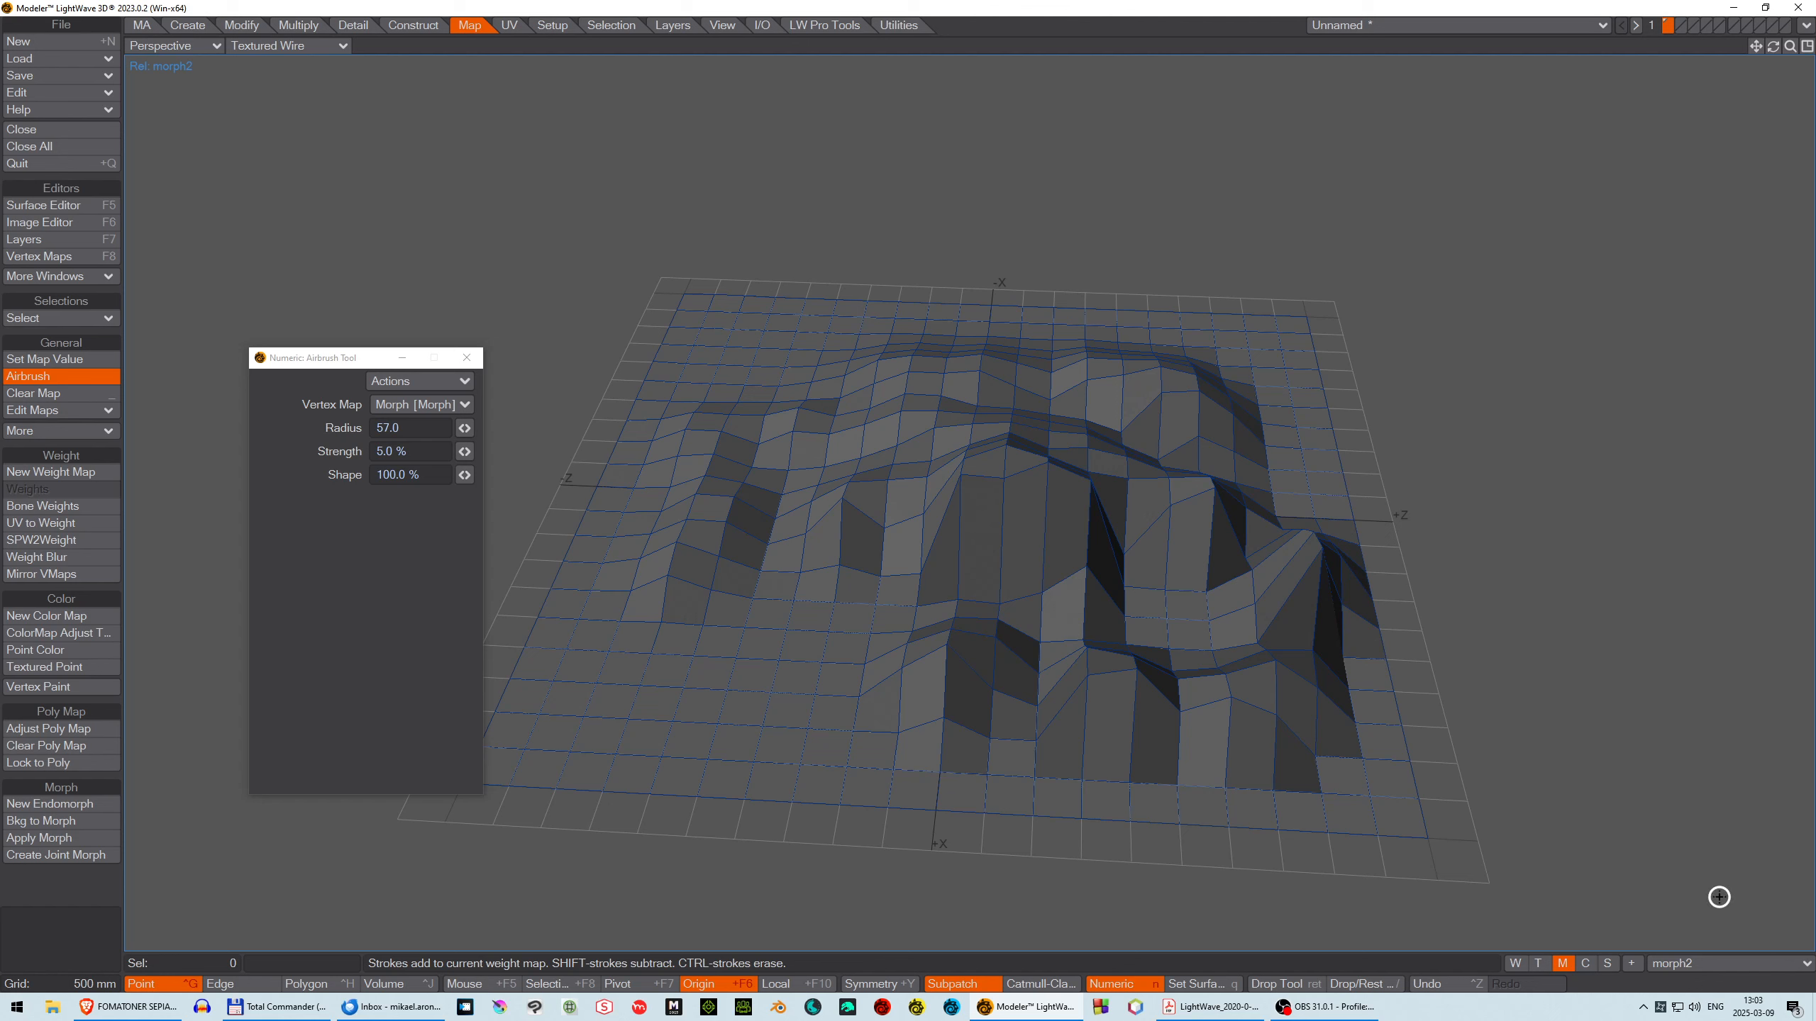
mouse_move(701, 499)
mouse_down()
mouse_move(689, 508)
mouse_move(693, 479)
mouse_move(715, 501)
mouse_up()
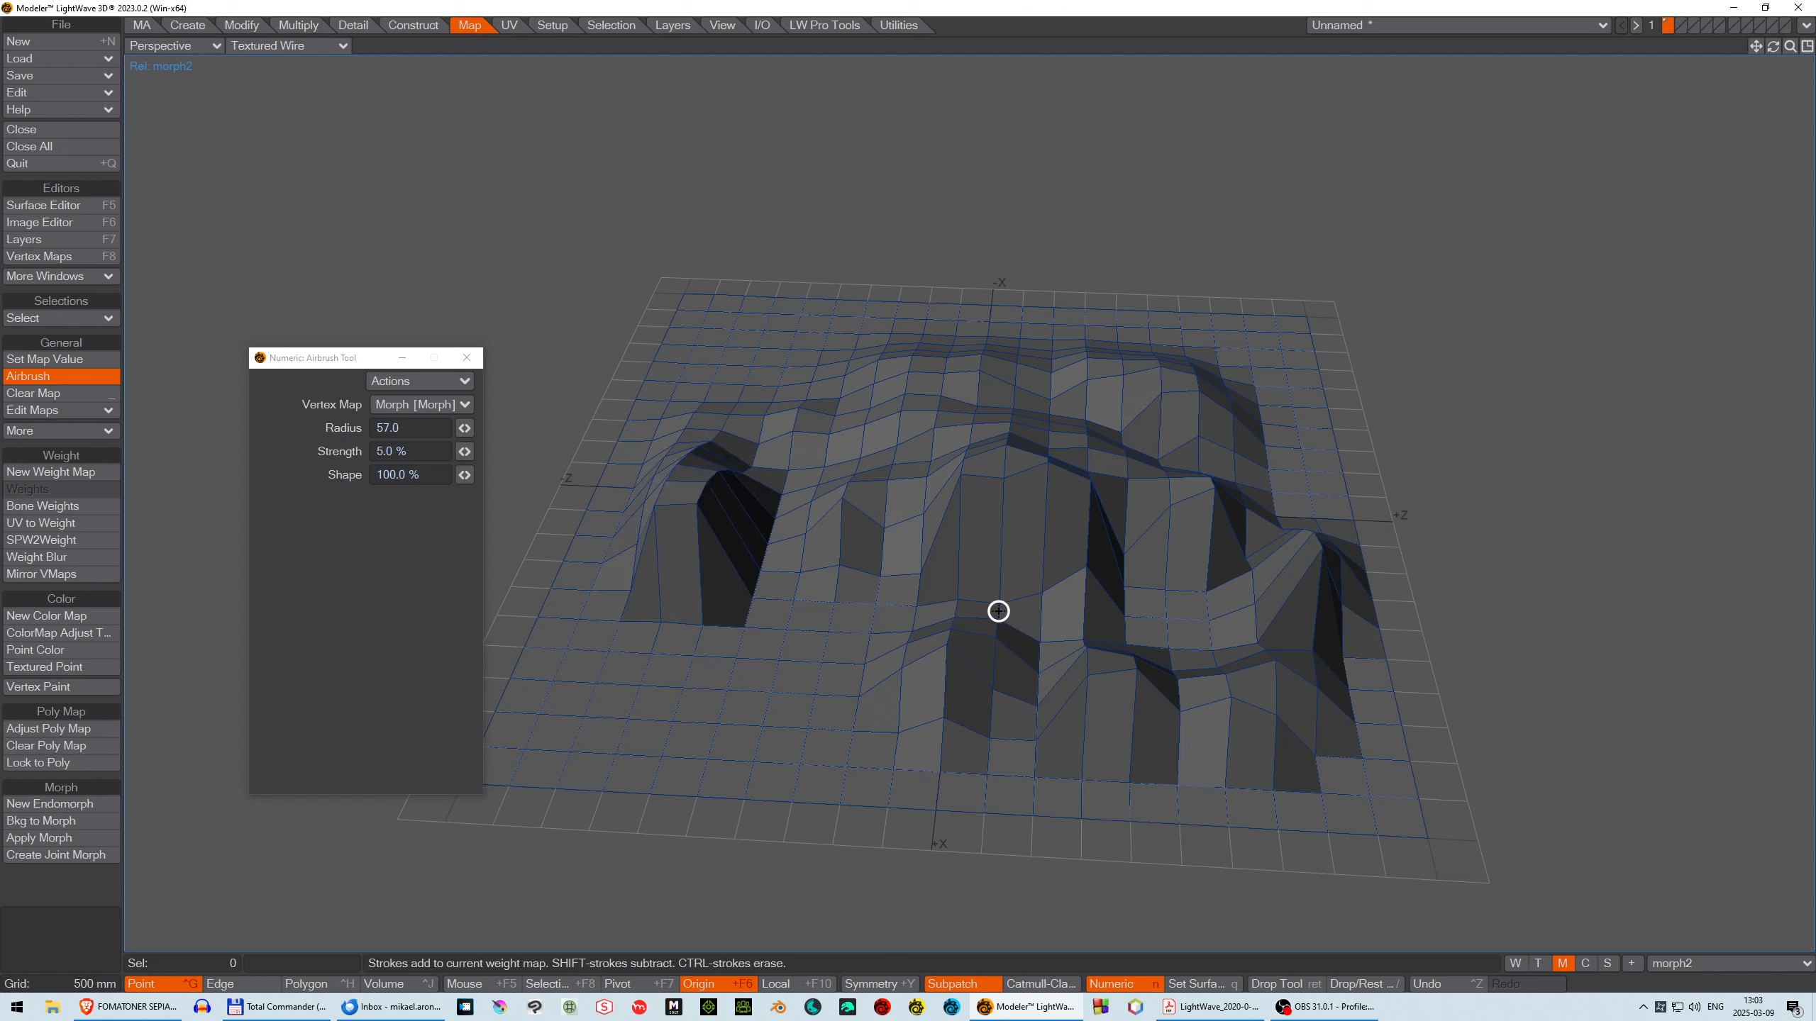
key(Return)
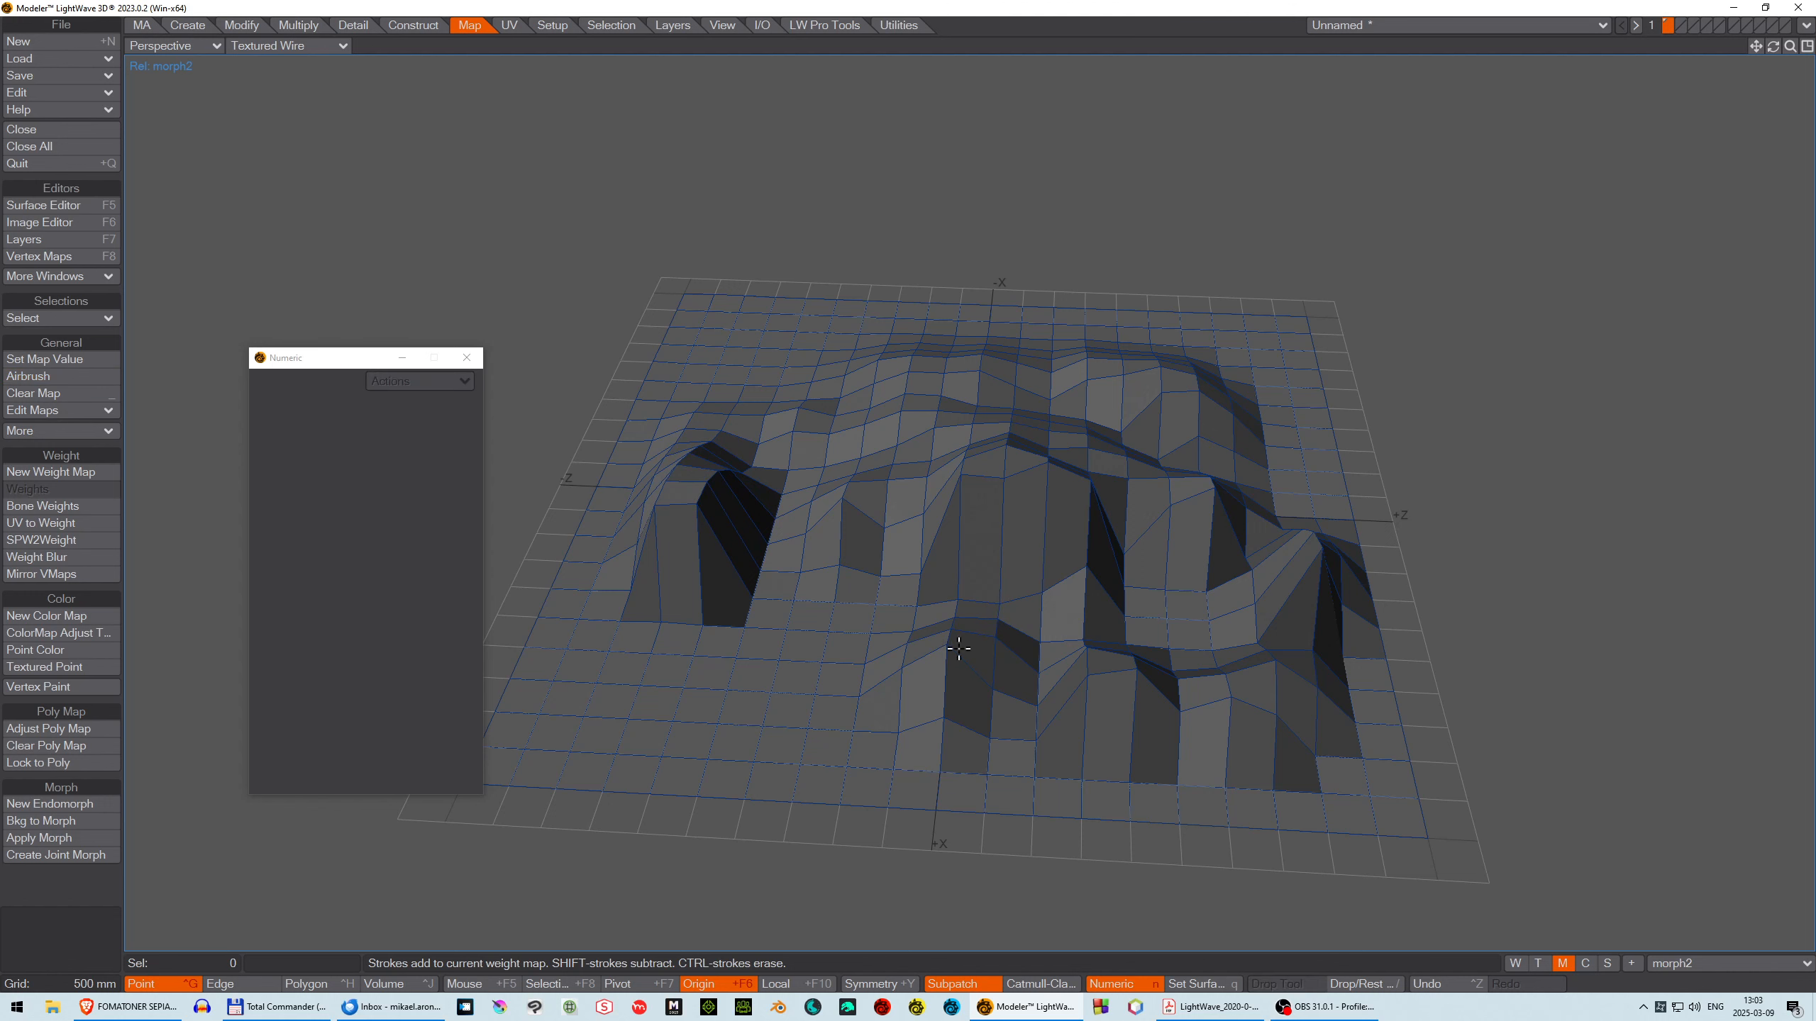
Compare the plane's shape in the Morph and morph2 maps, ending on morph2.
click(1694, 963)
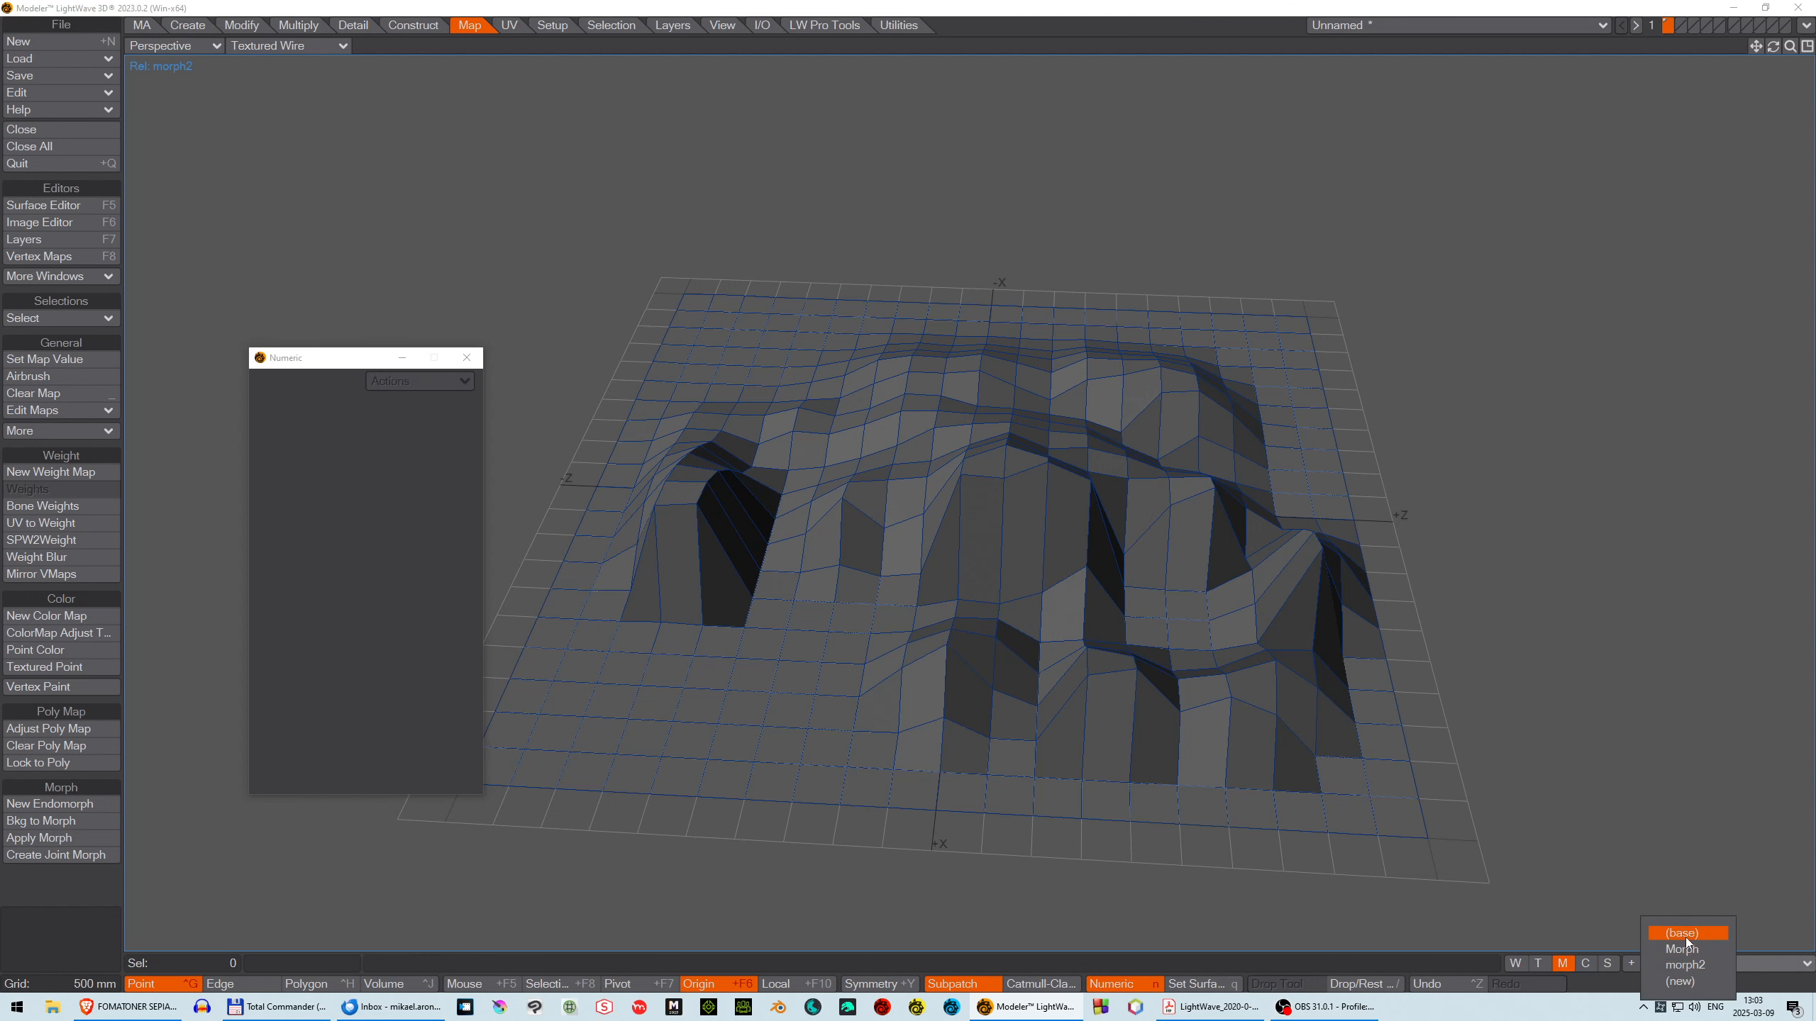
click(1685, 937)
click(1699, 964)
click(1703, 980)
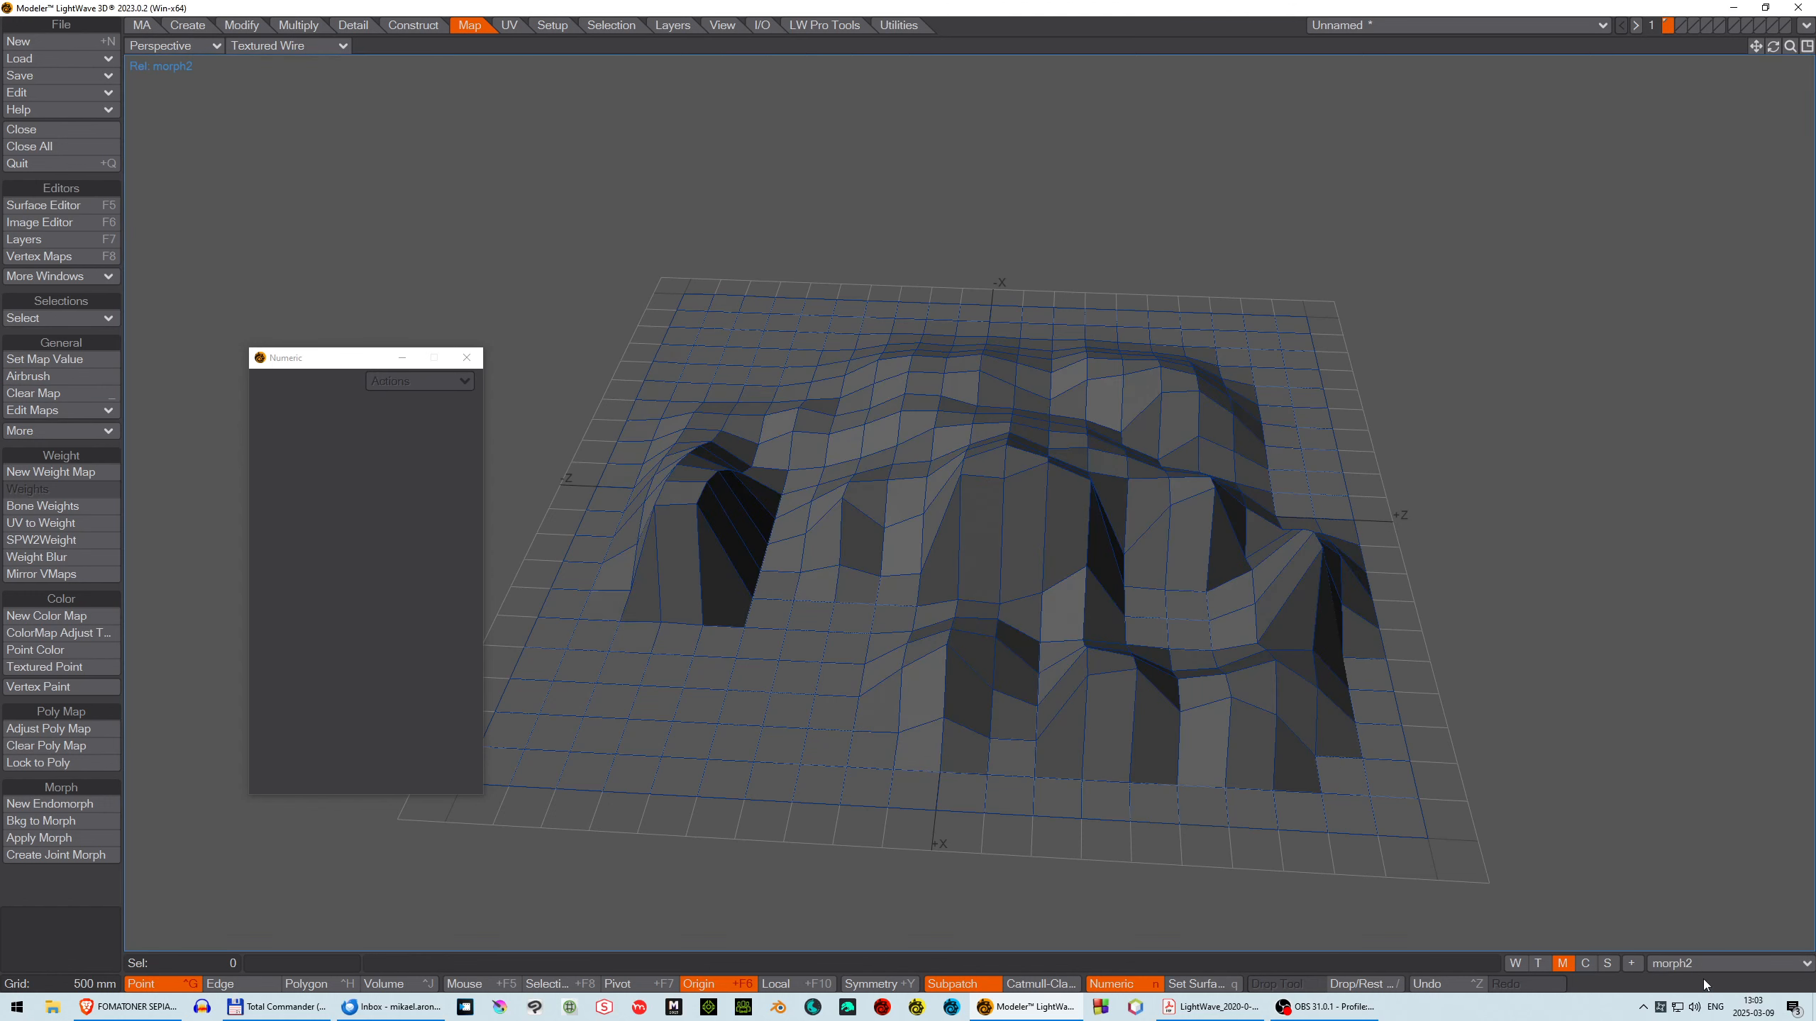
click(1701, 963)
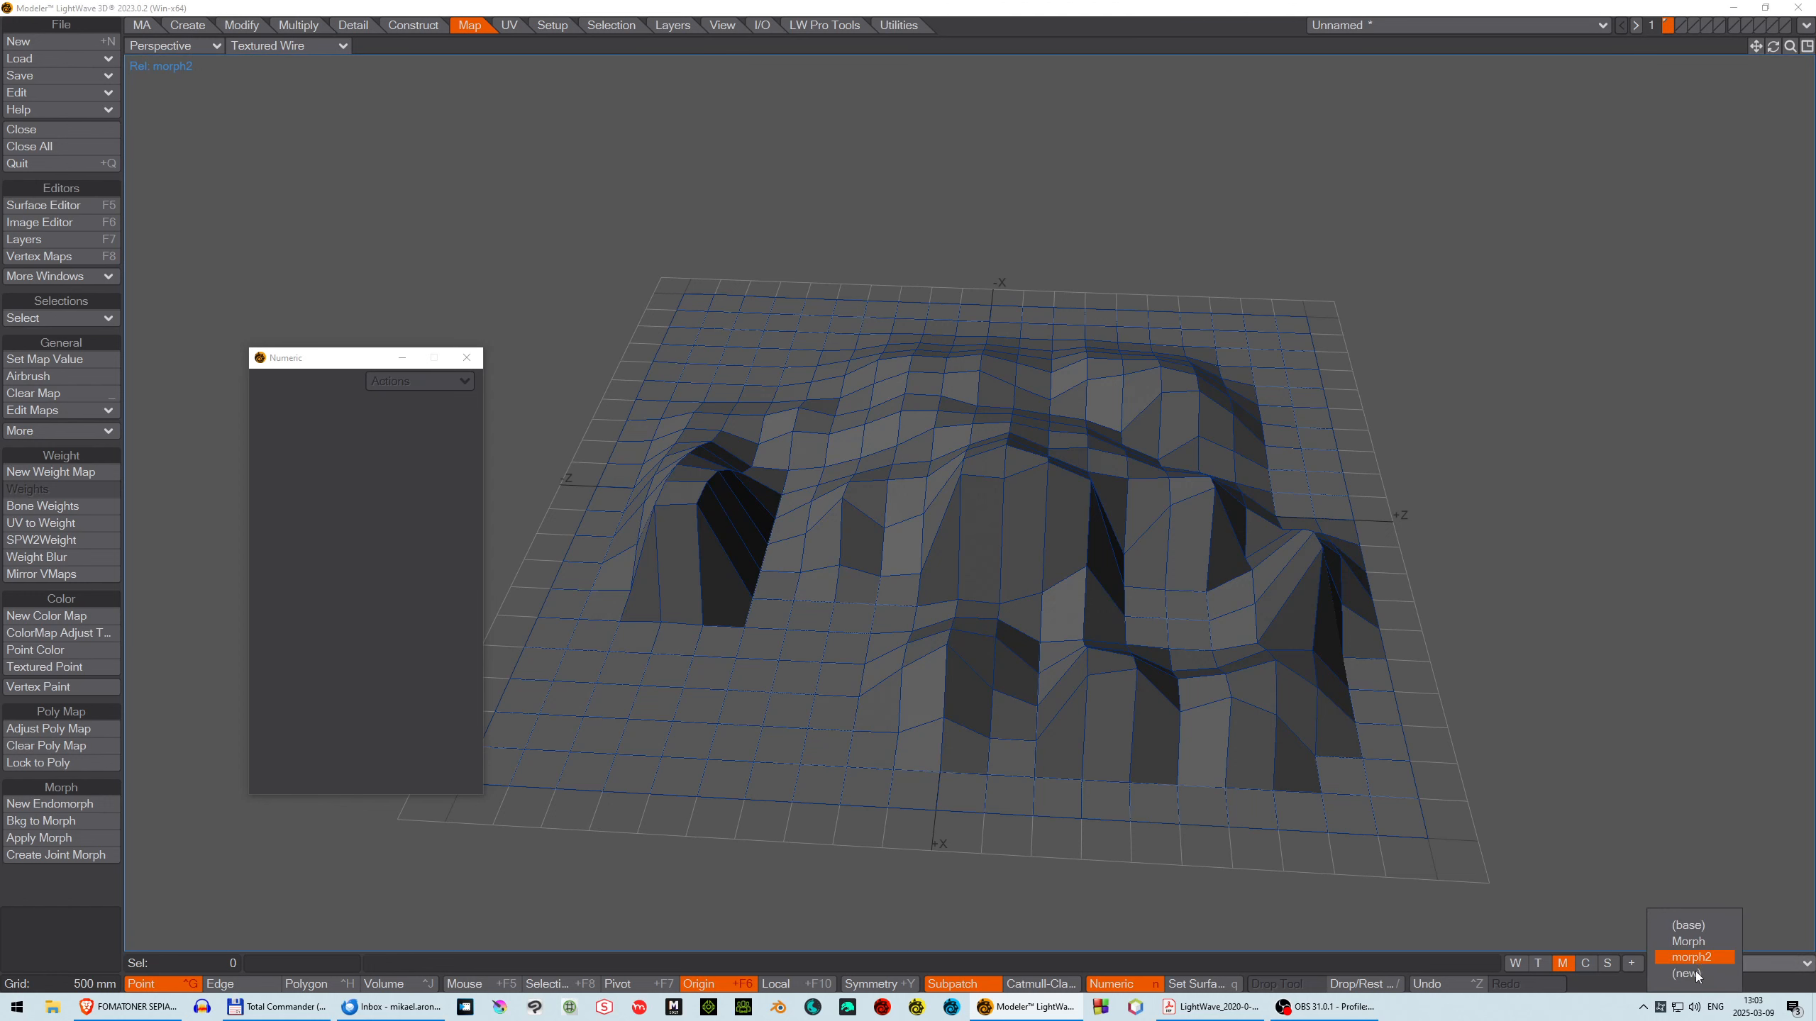
click(1691, 942)
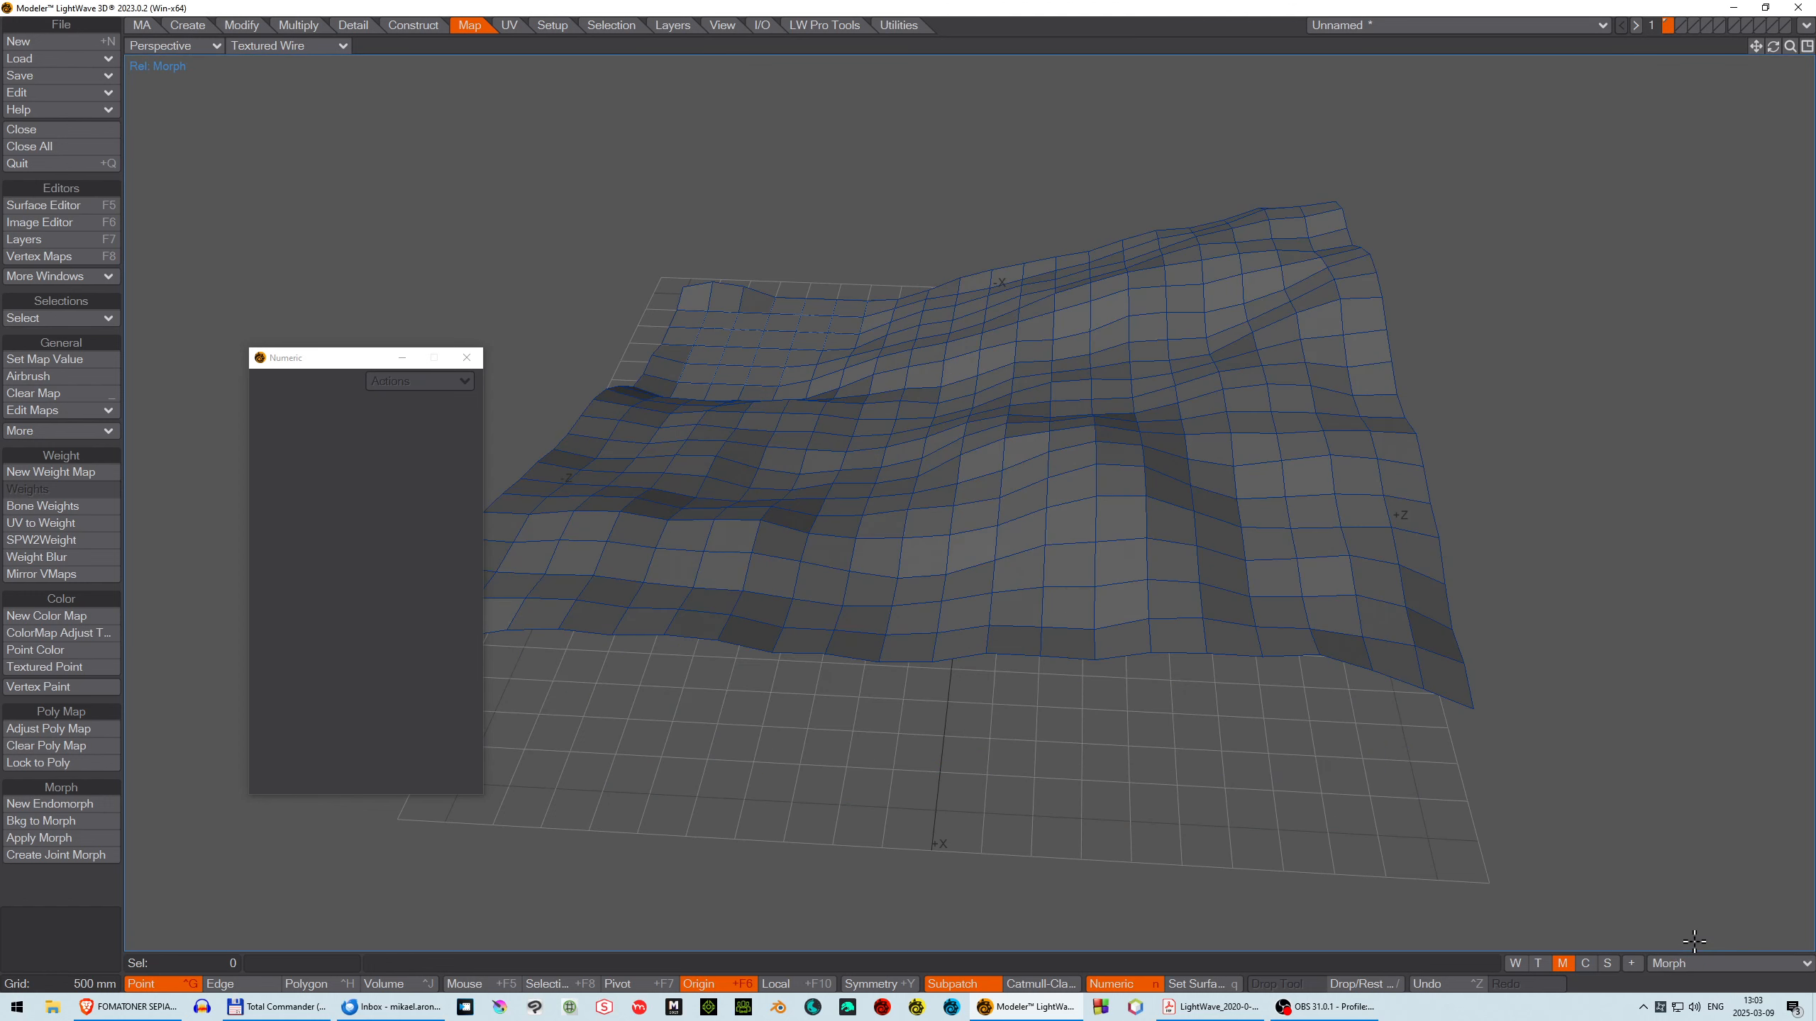
click(1696, 963)
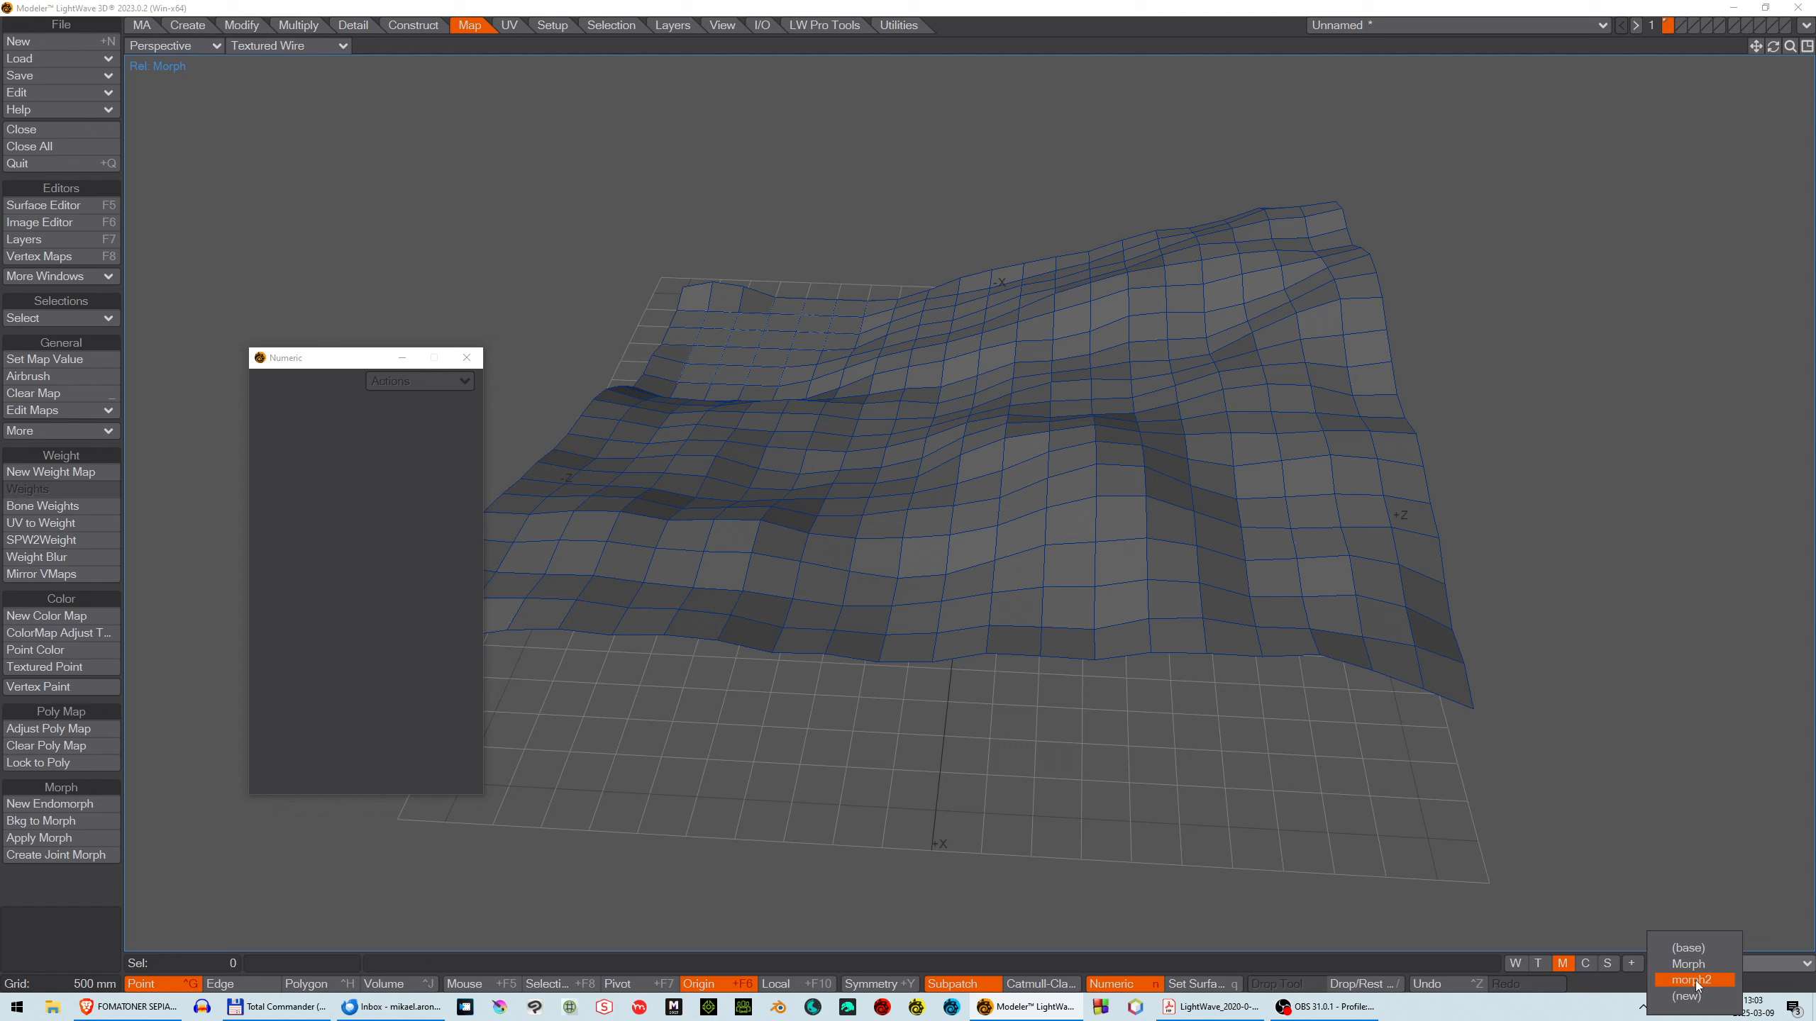
click(1695, 981)
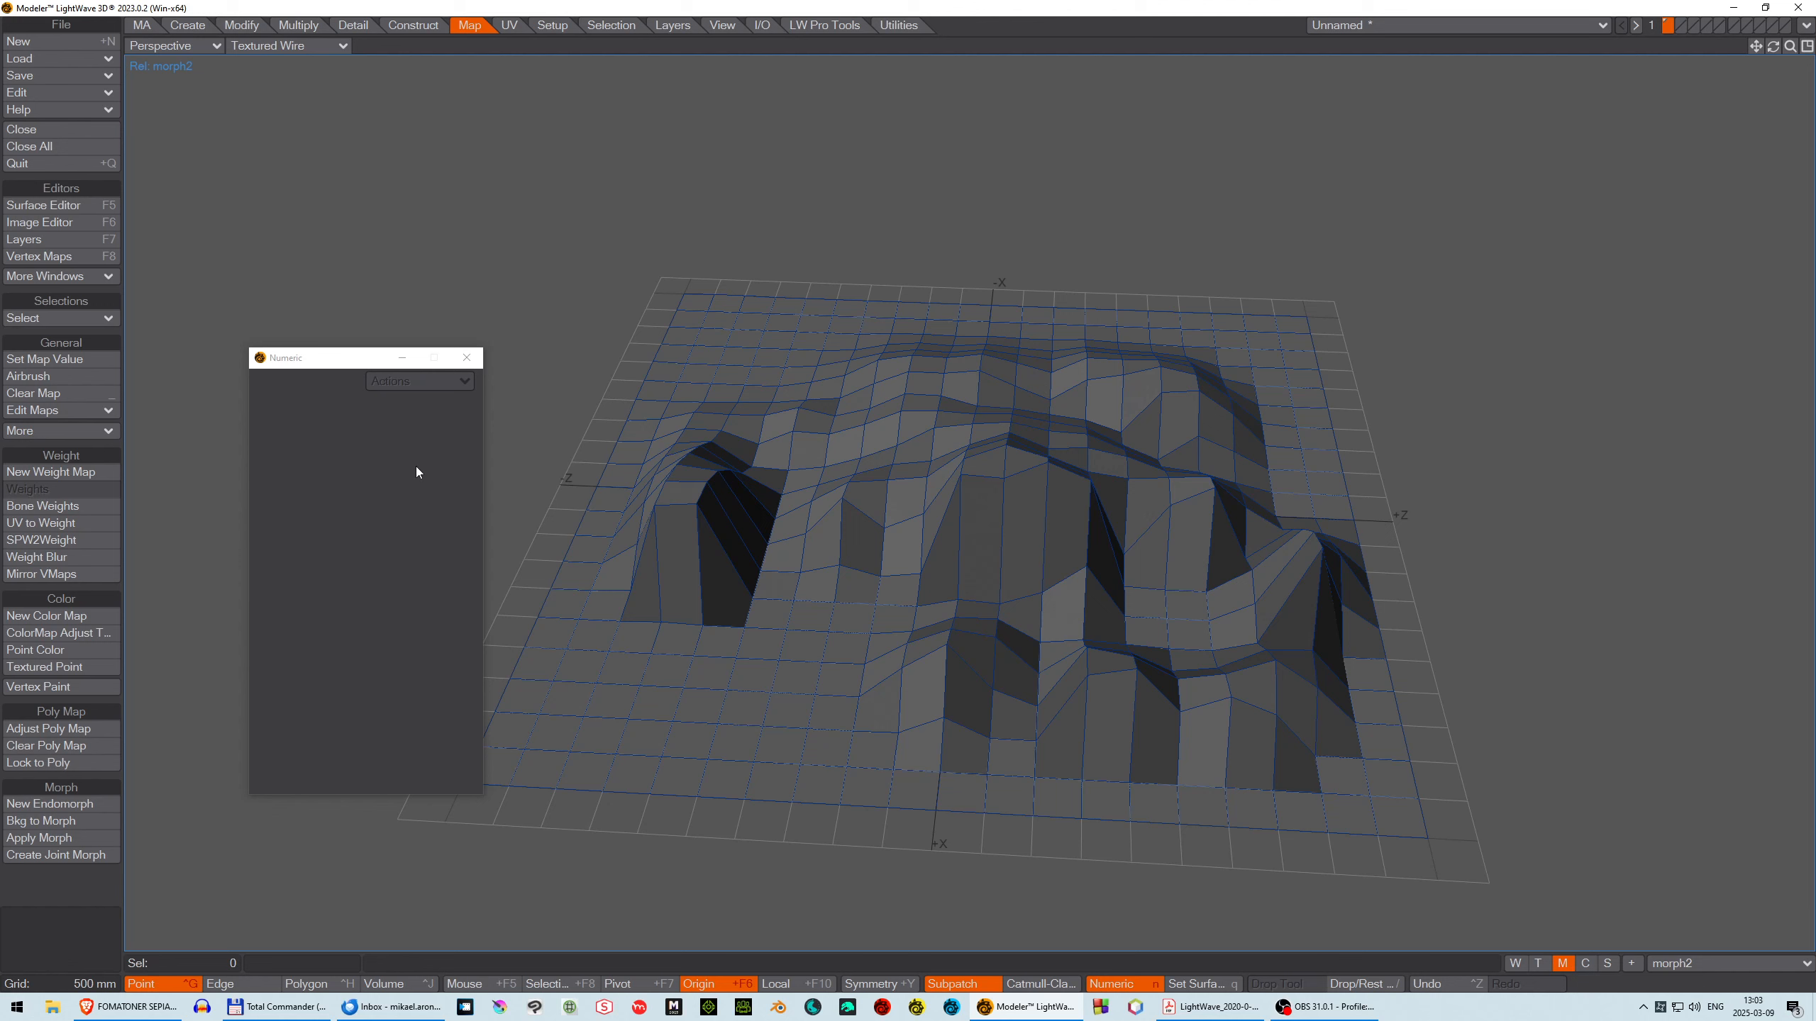
Find the Jitter command and apply Gaussian jitter to the terrain with radii X 0, Y 10 cm and Z 0.
click(466, 357)
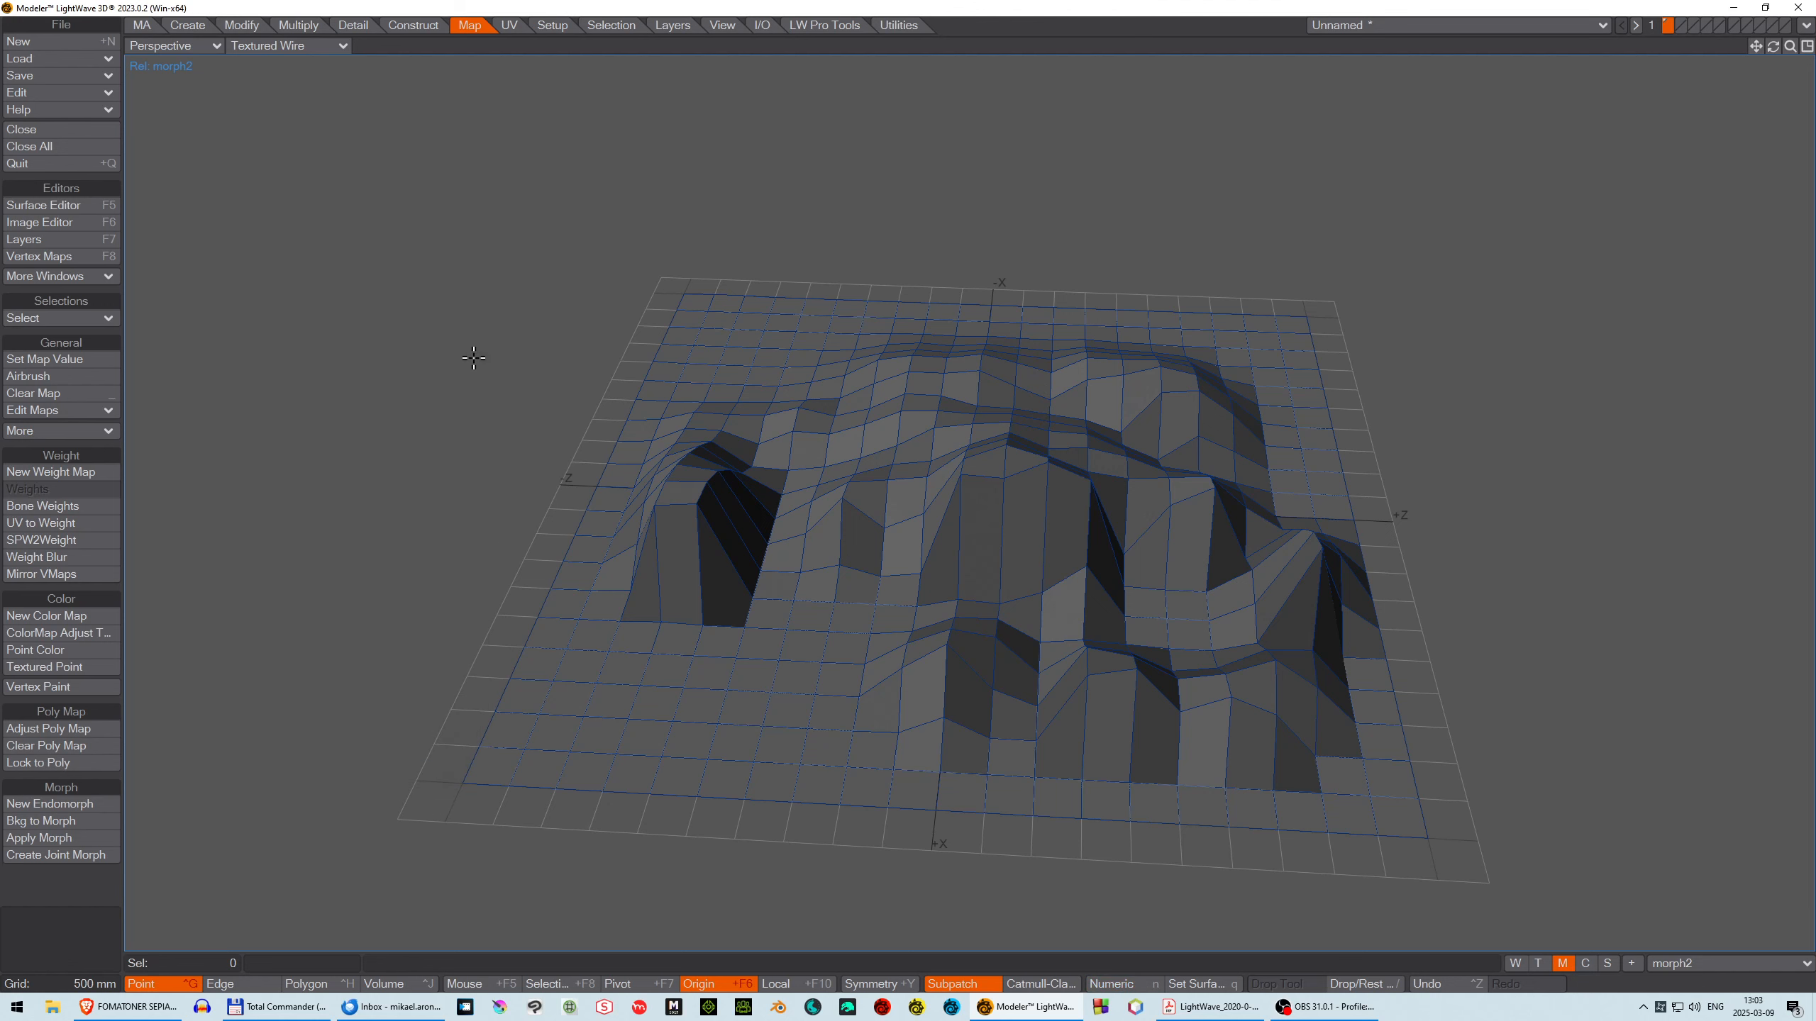
ctrl+shift+click(473, 358)
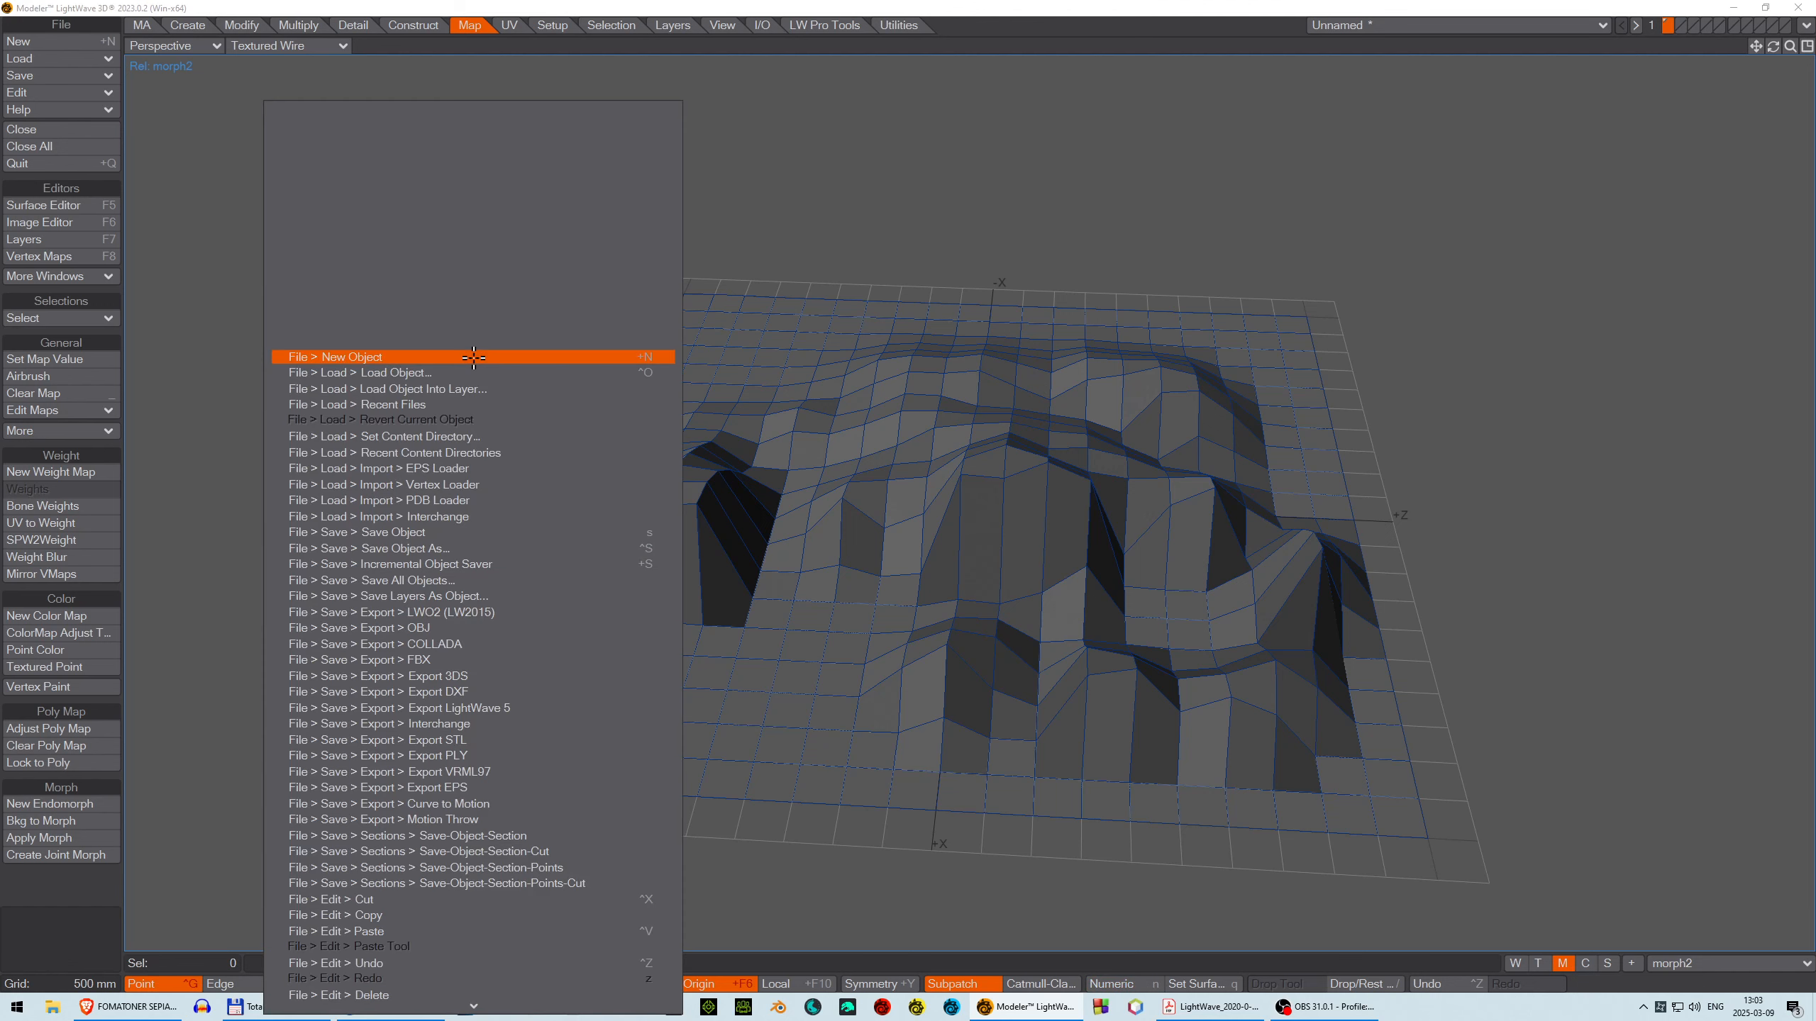
text(jitte)
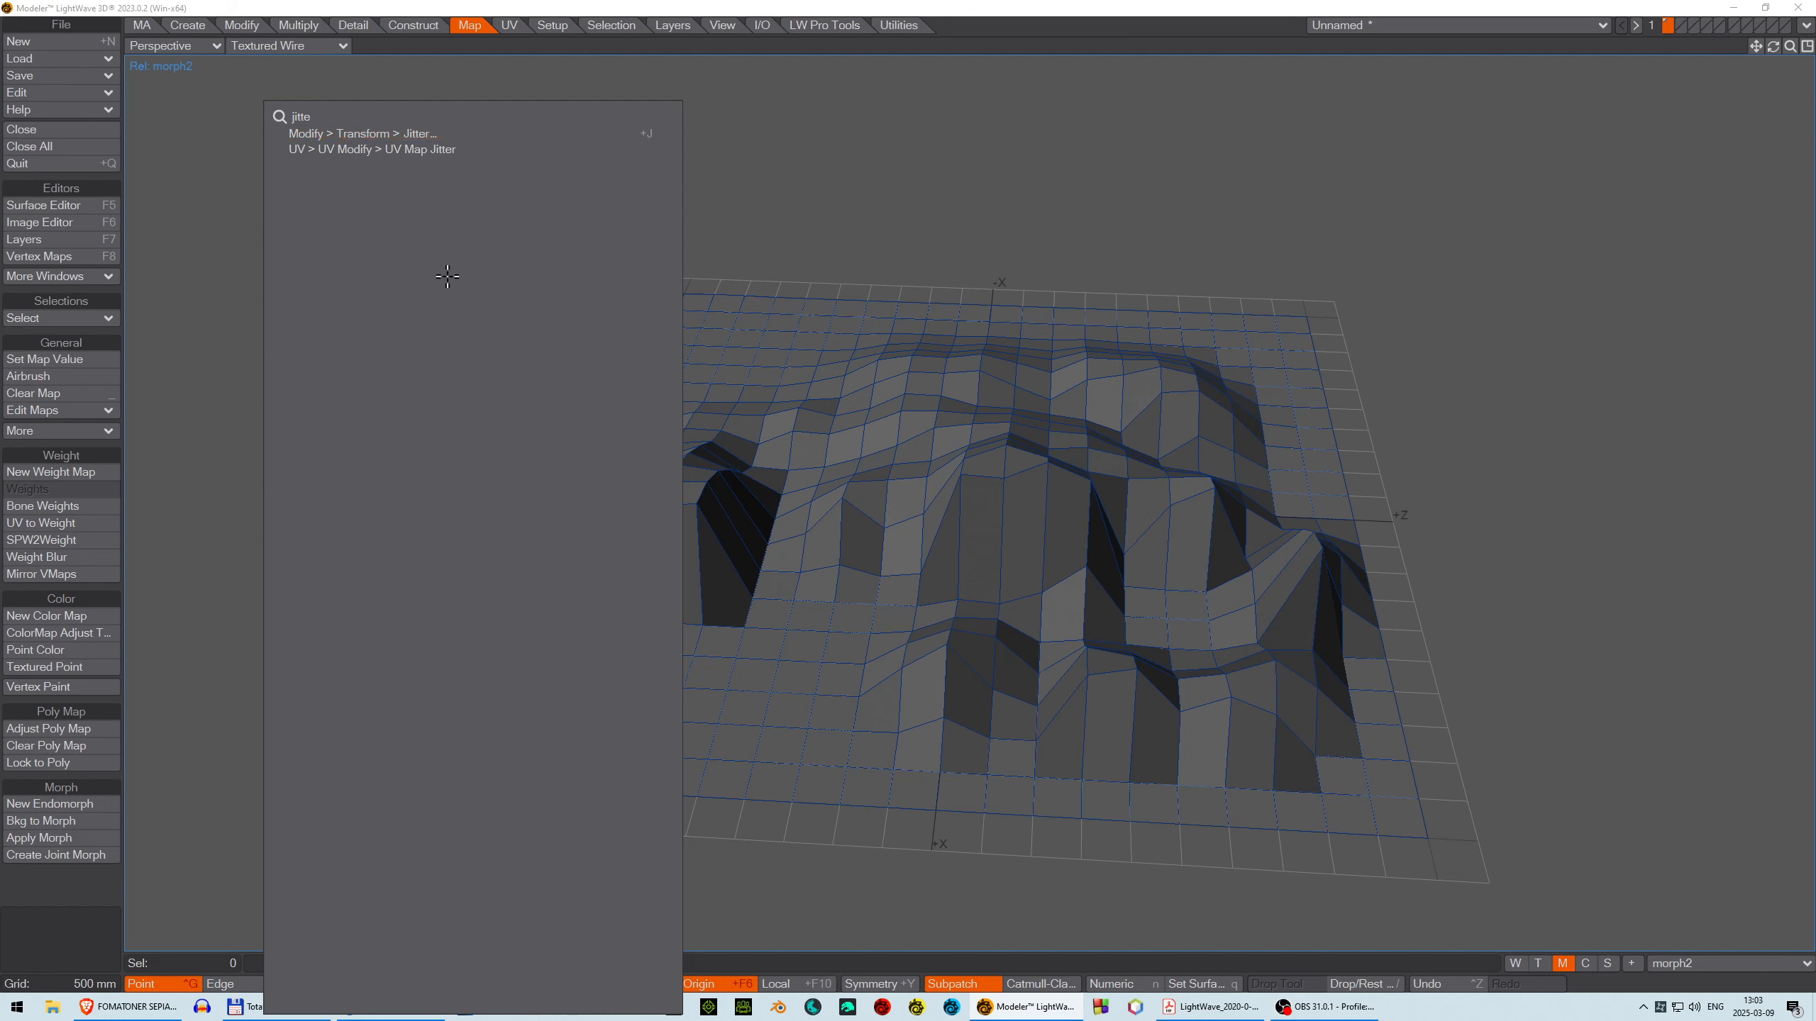
click(402, 135)
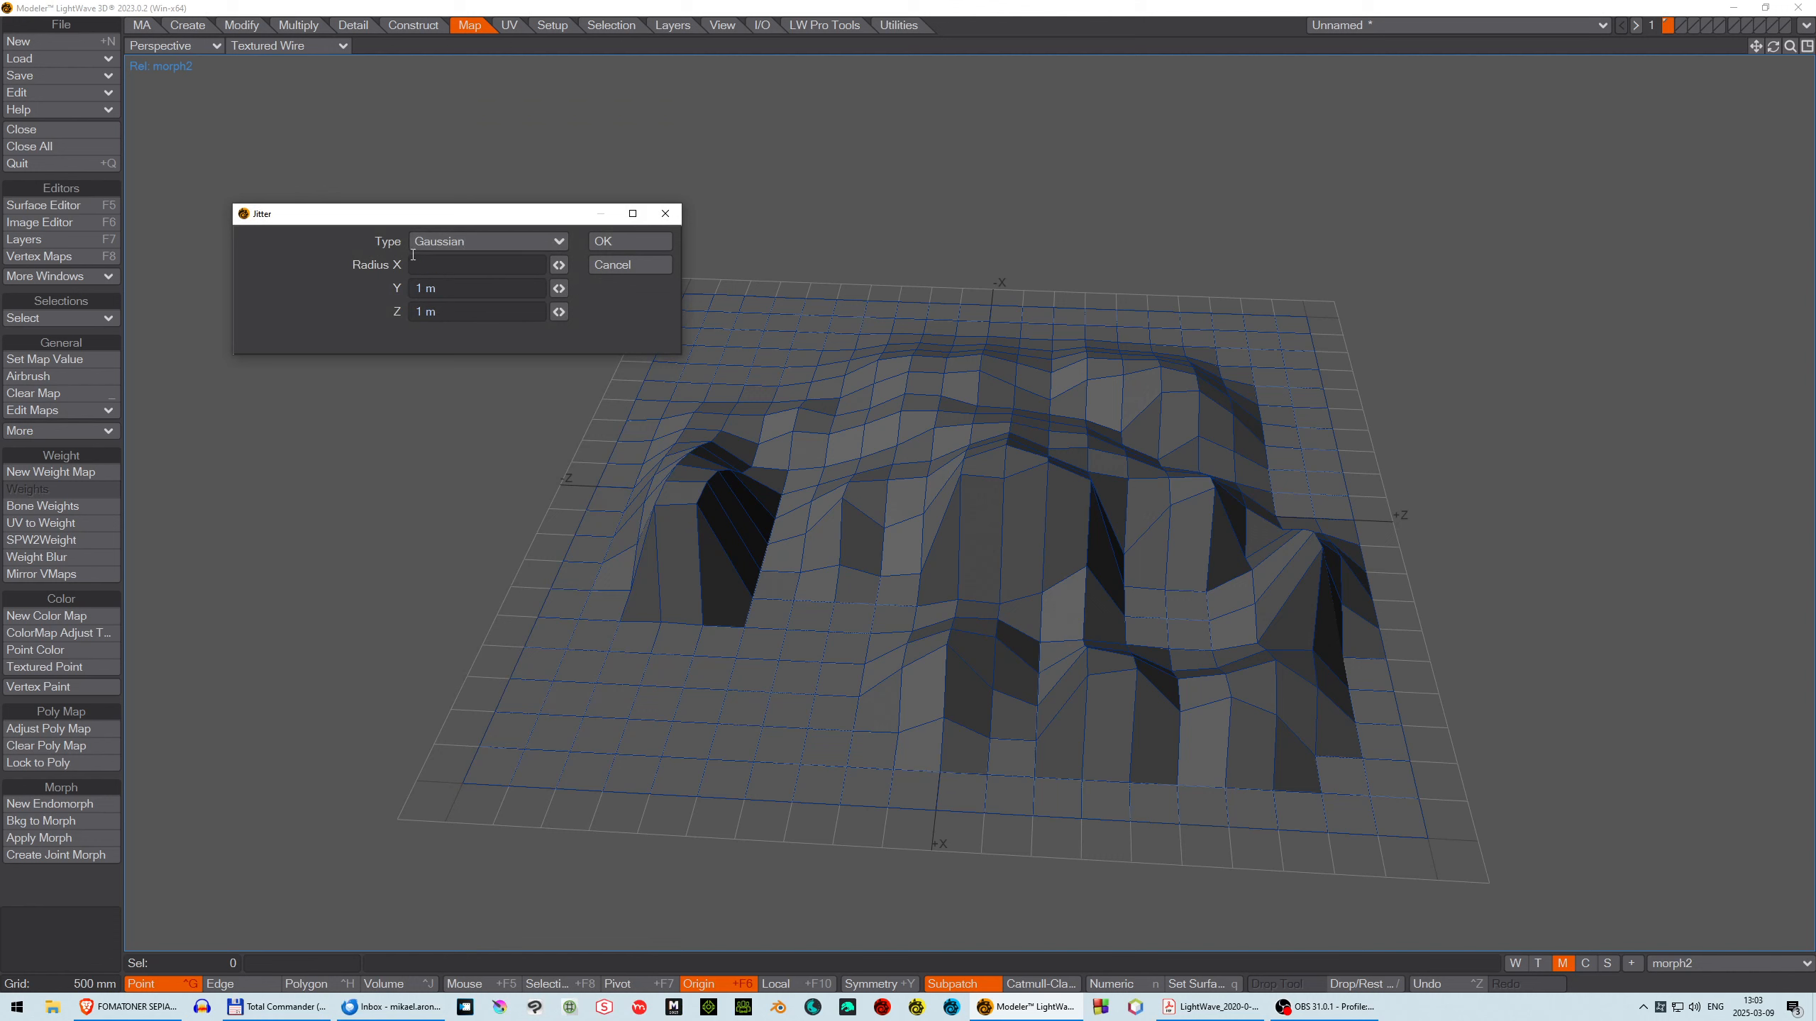
text(0)
key(Tab)
text(10cm)
key(Tab)
text(0)
key(Tab)
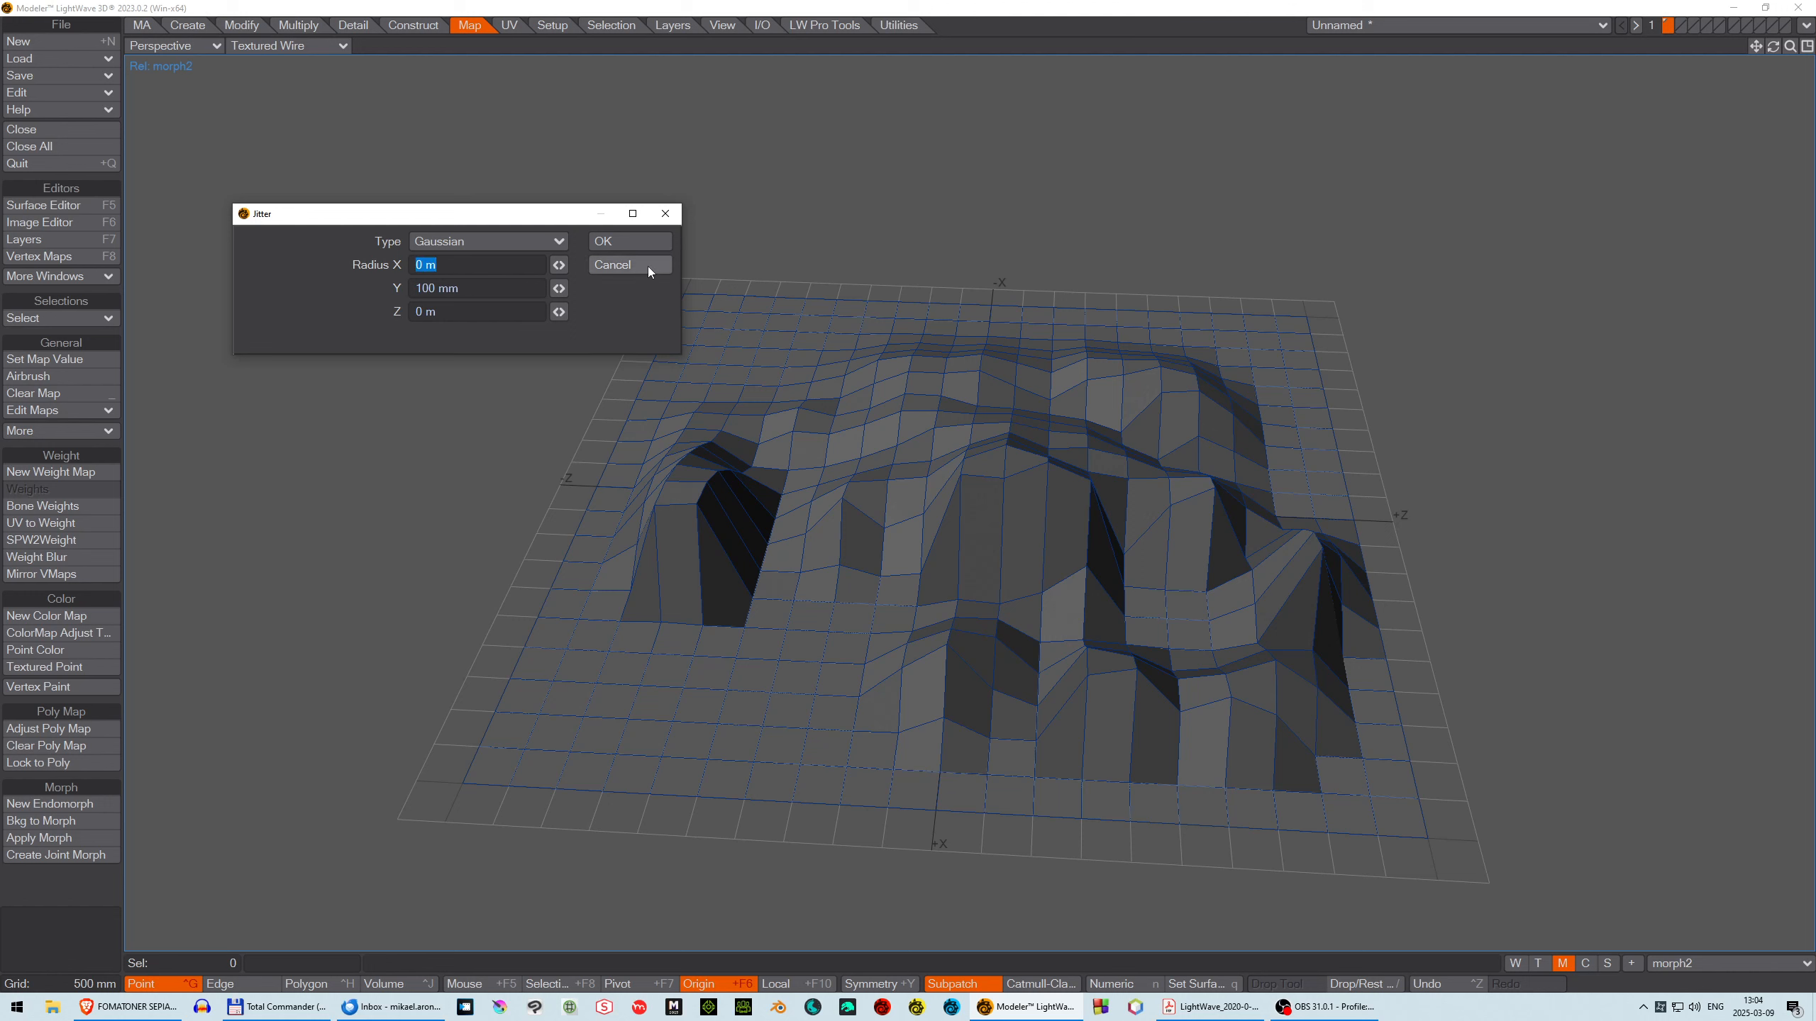
click(630, 241)
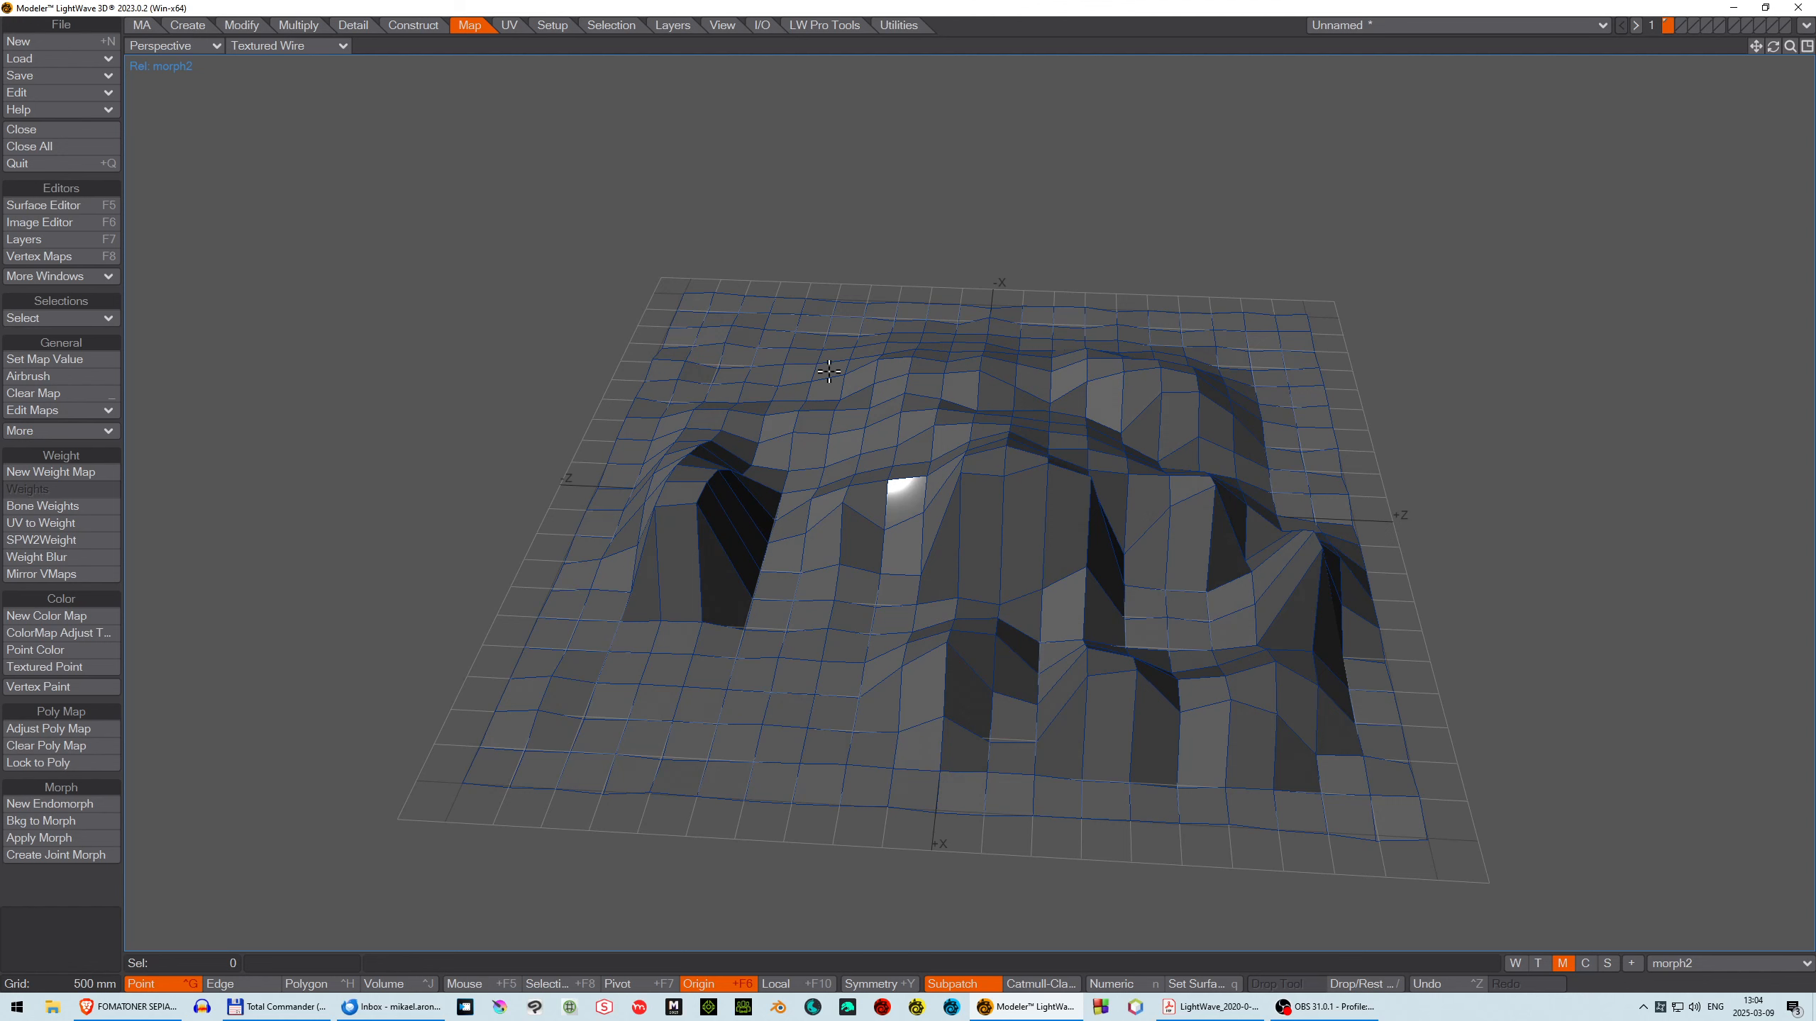
Preview the jittered terrain as a smooth subpatch surface and return it to flat polygons.
mouse_move(1774, 46)
mouse_down()
mouse_move(1651, 46)
mouse_move(1776, 38)
mouse_move(1765, 67)
mouse_up()
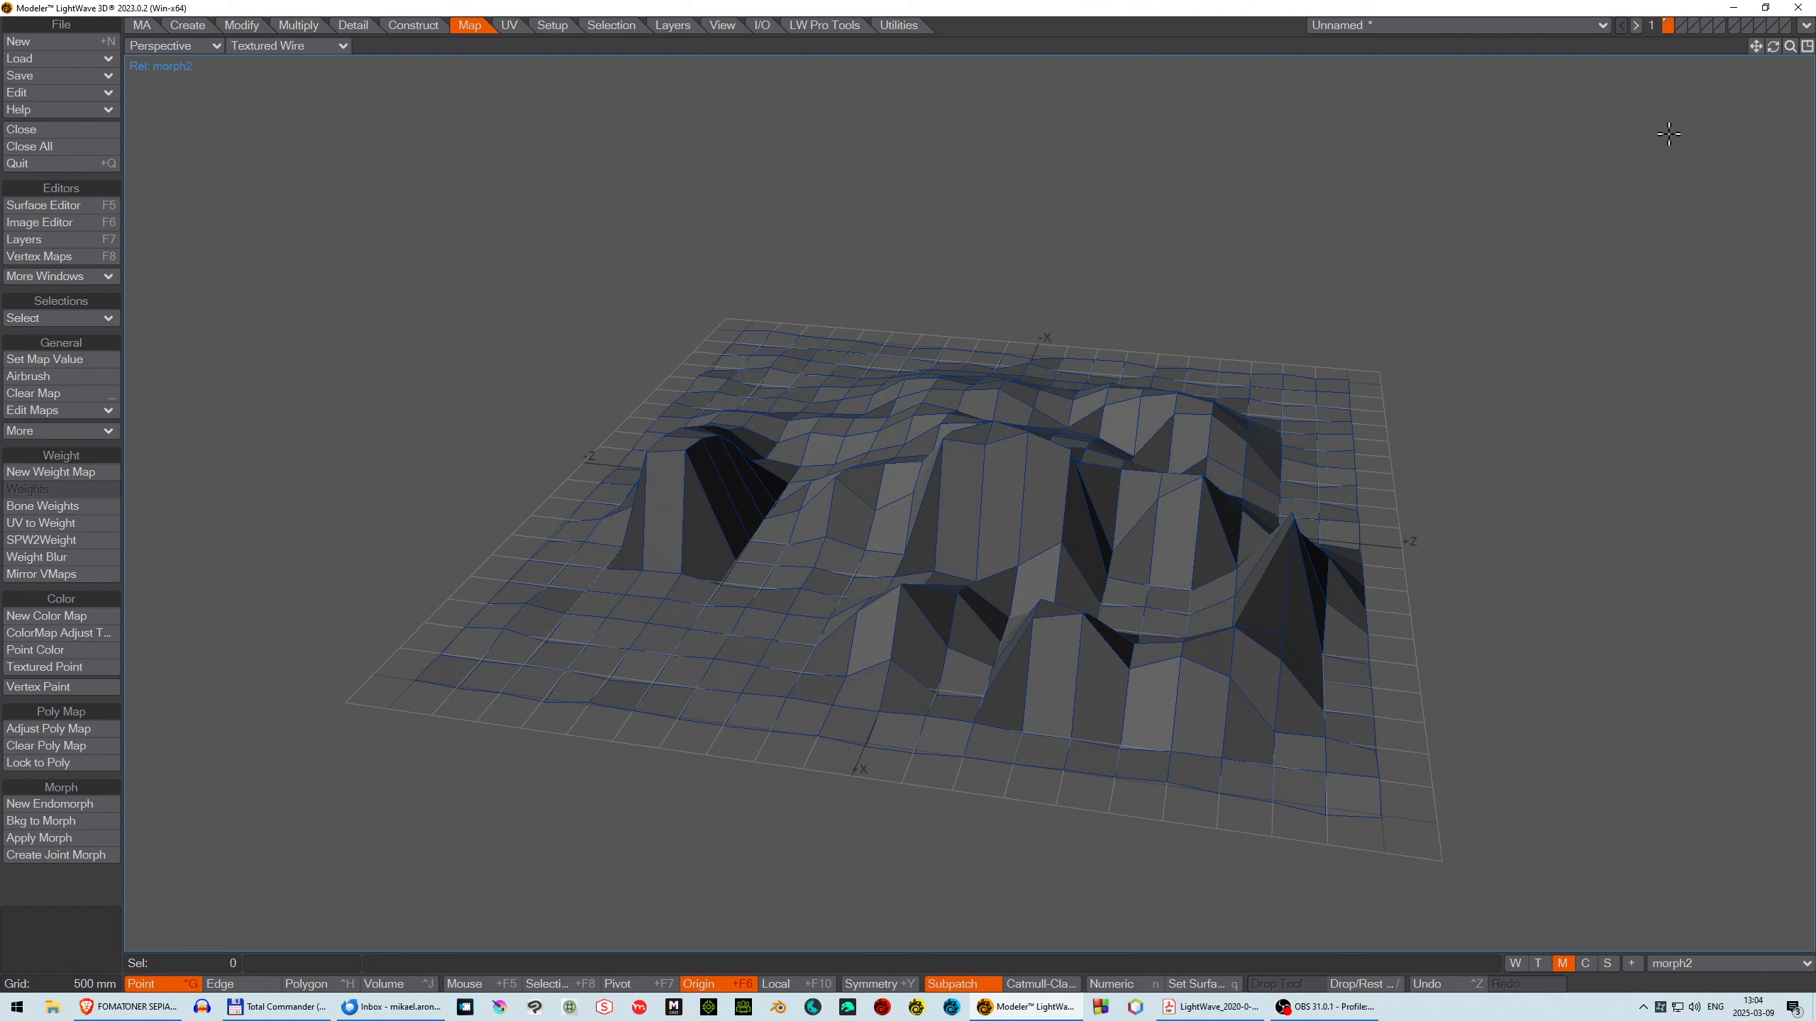
key(Tab)
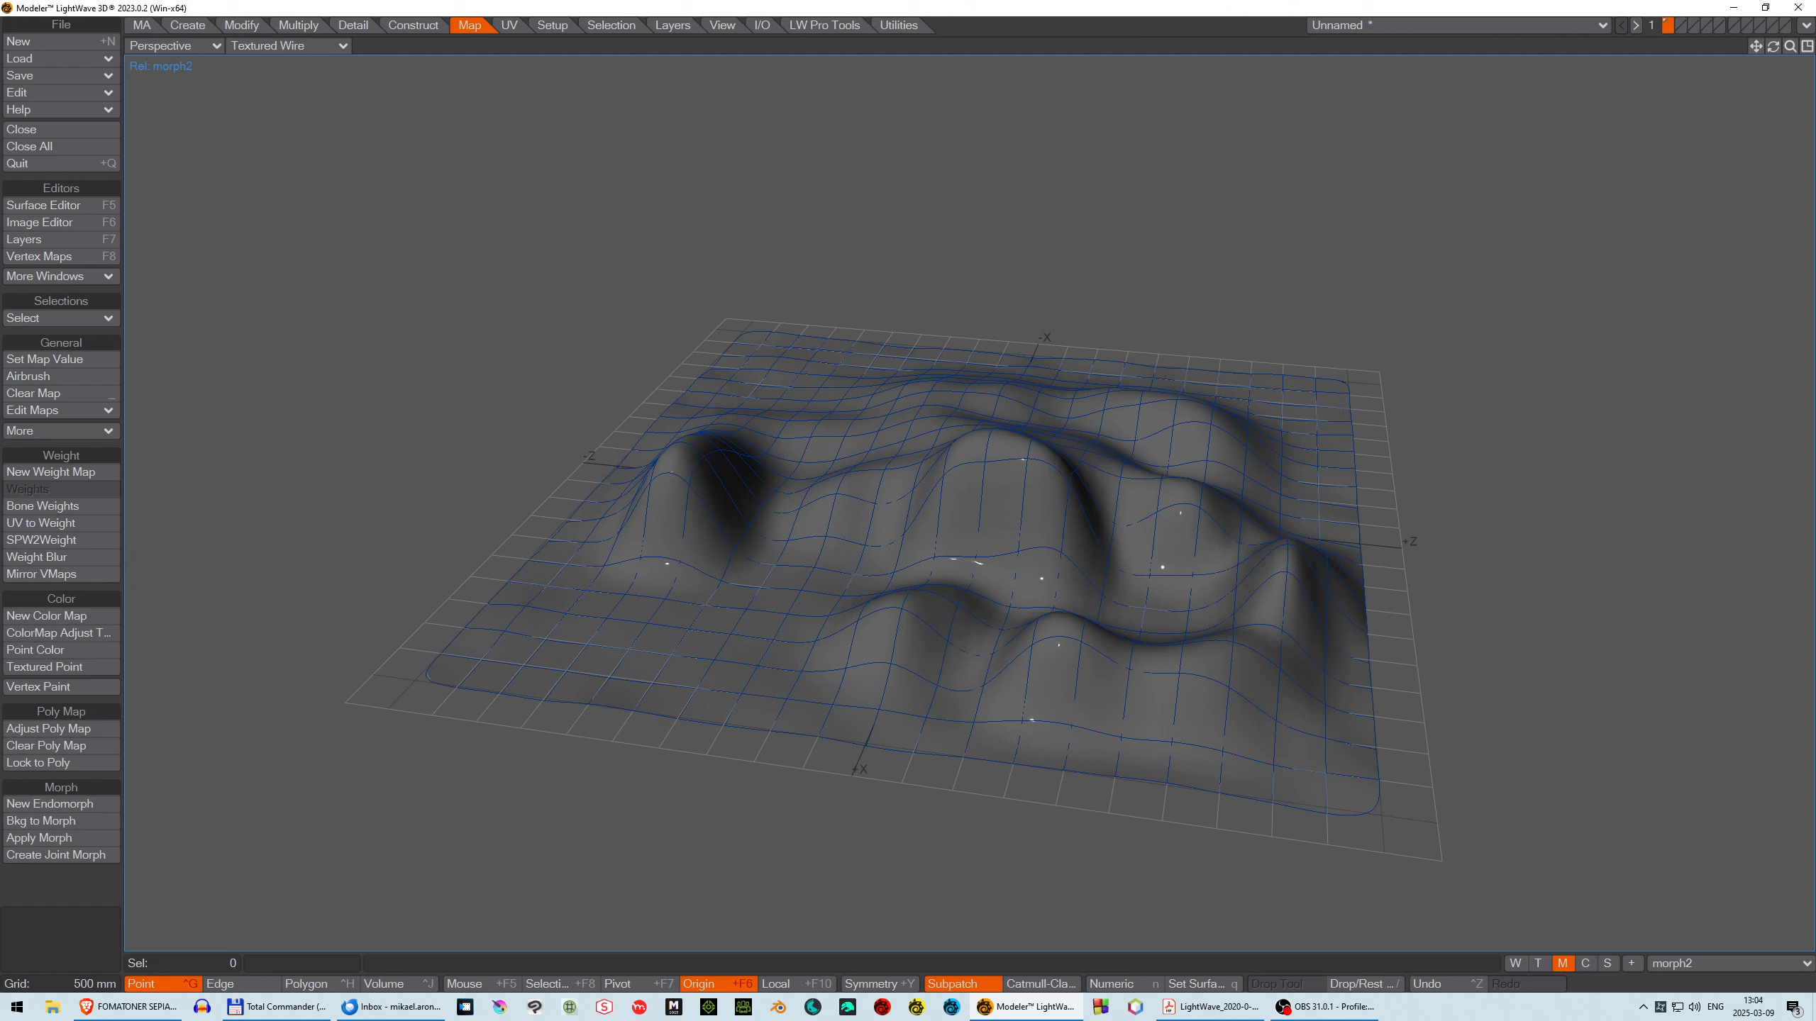
key(Tab)
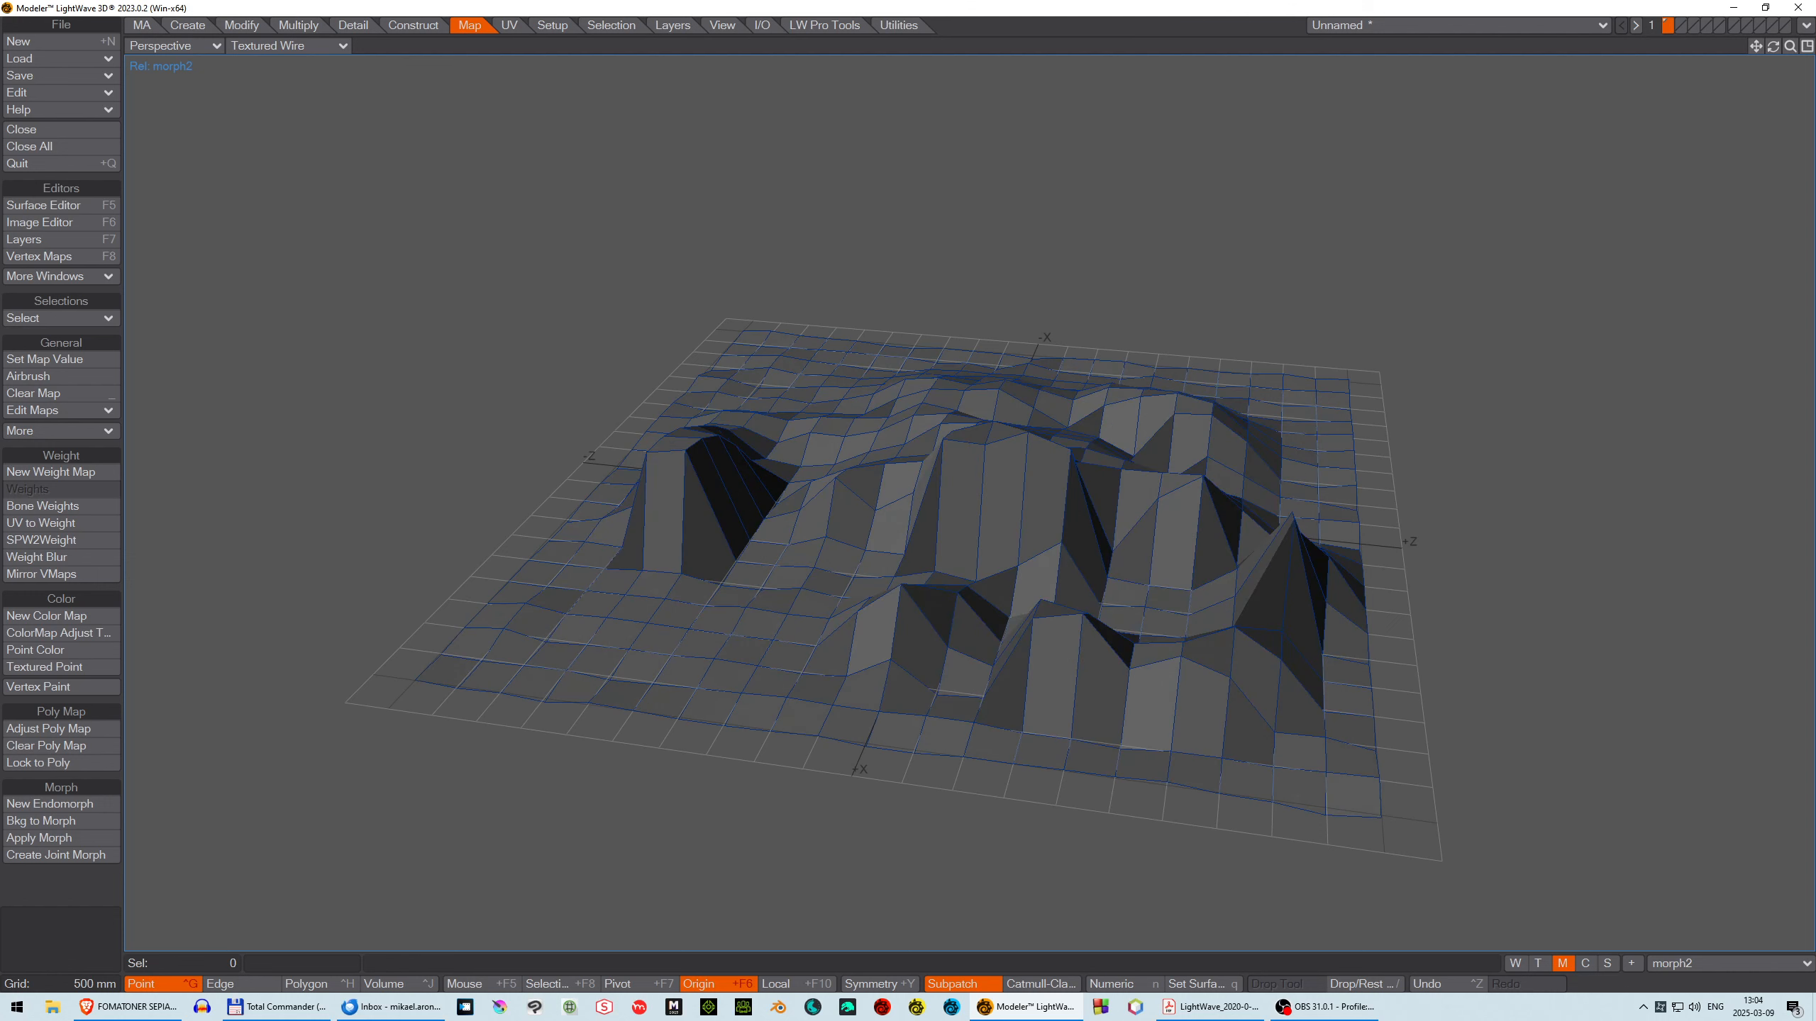